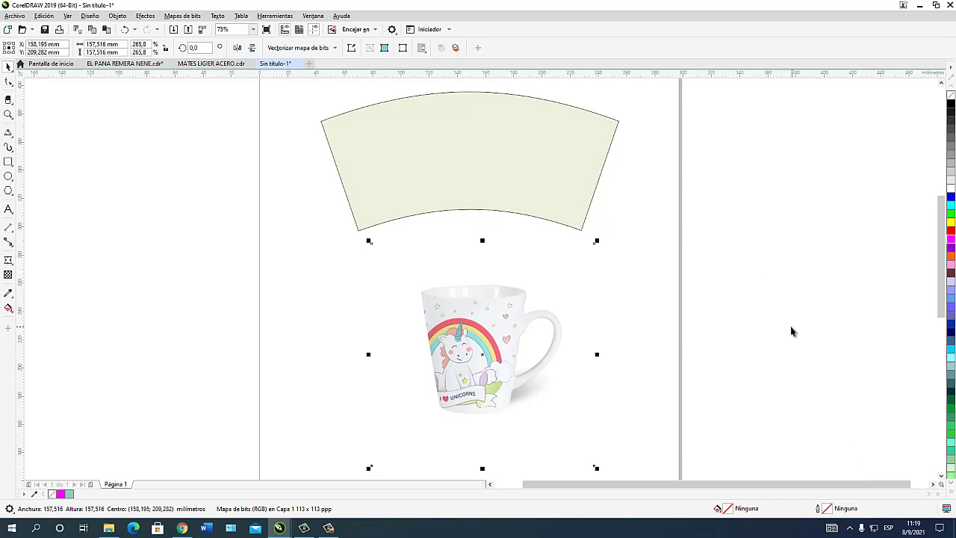
# Step: Examine the conical unicorn mug picture up close and the cream curved template above it
pyautogui.click(795, 332)
pyautogui.click(490, 374)
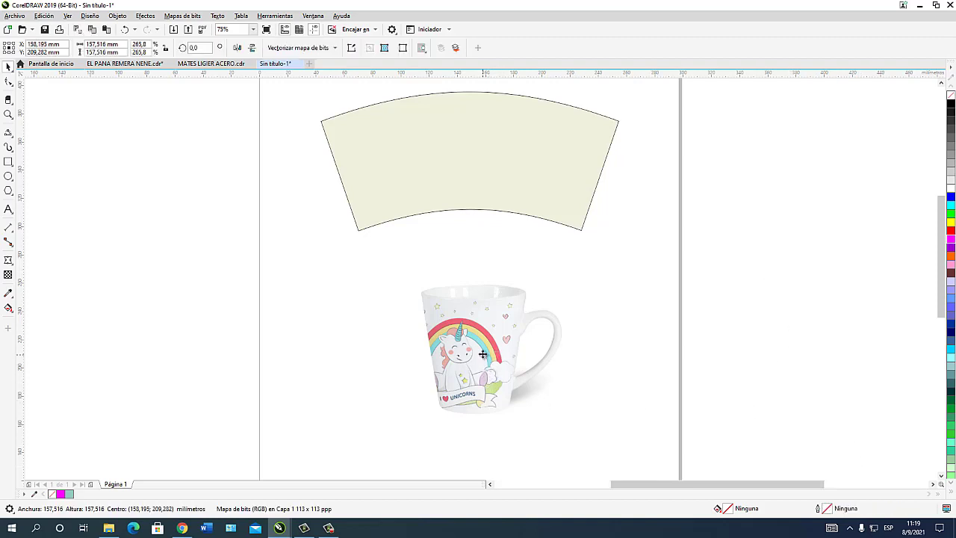
pyautogui.scroll(2, 489, 374)
pyautogui.scroll(-1, 484, 353)
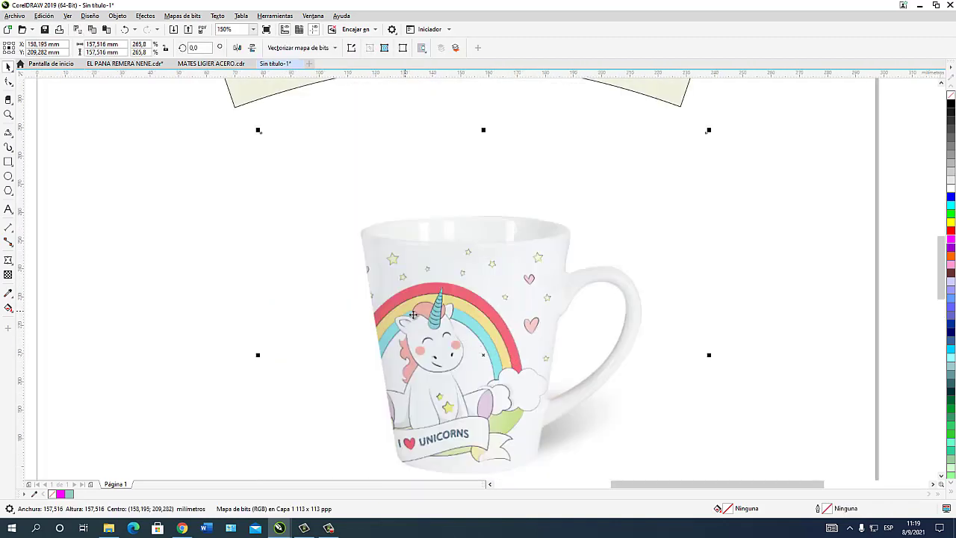
pyautogui.scroll(2, 478, 345)
pyautogui.scroll(-3, 470, 349)
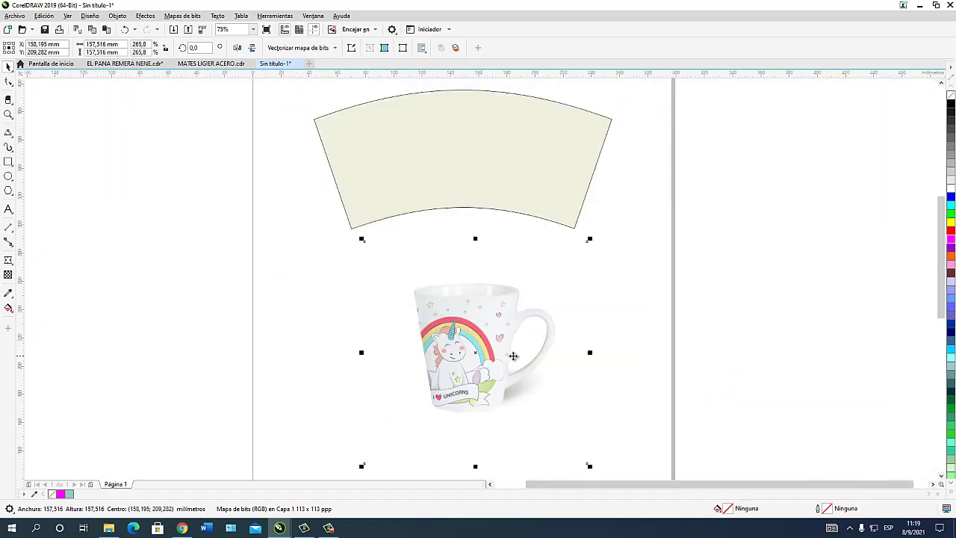
pyautogui.click(778, 288)
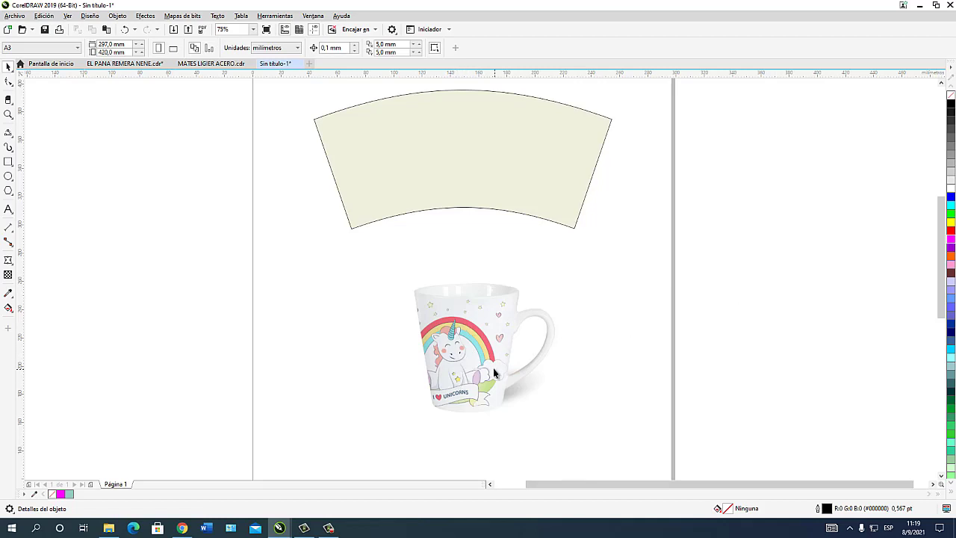
pyautogui.click(471, 187)
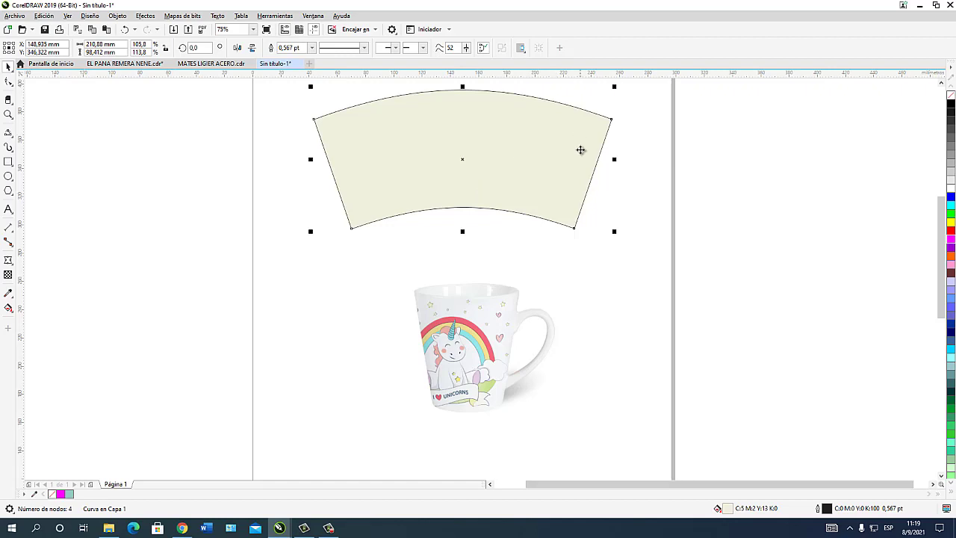
pyautogui.click(614, 289)
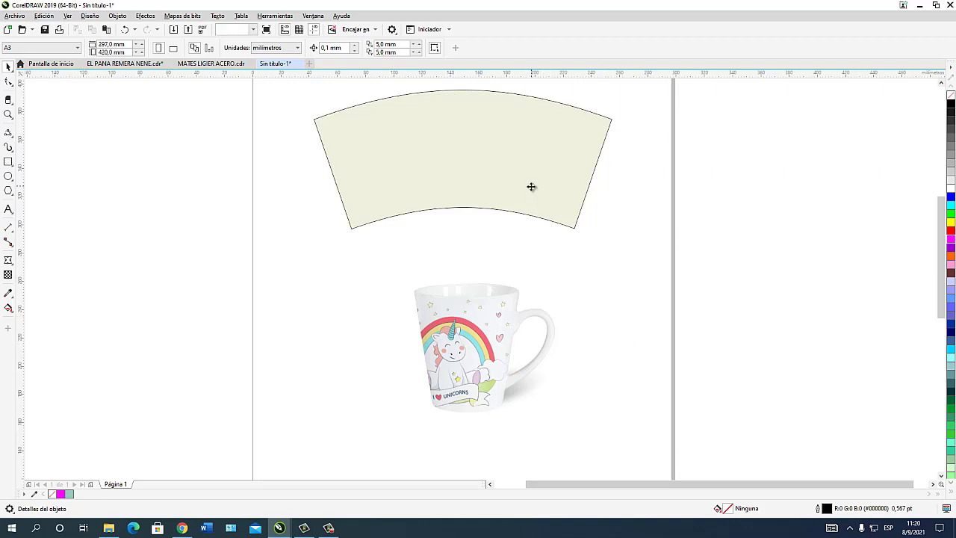
pyautogui.click(556, 195)
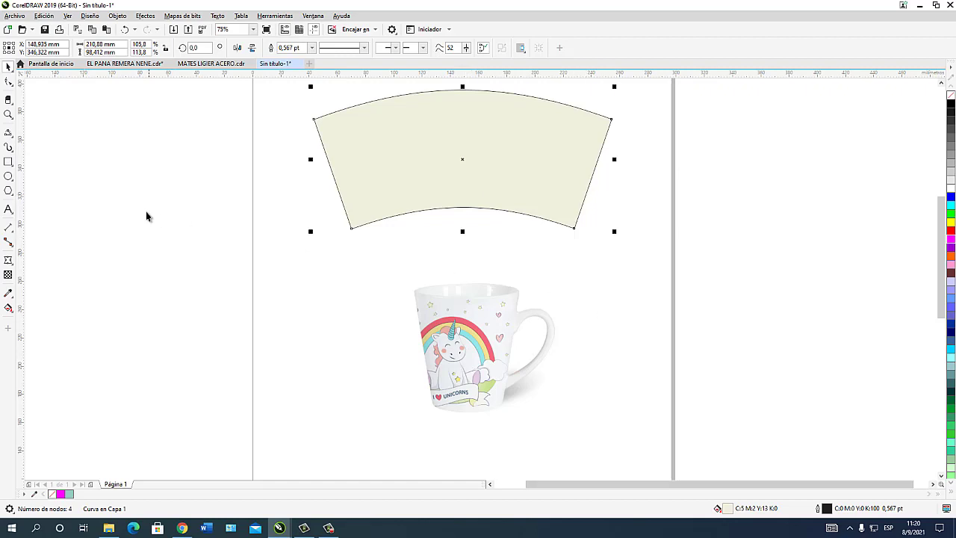
pyautogui.click(311, 299)
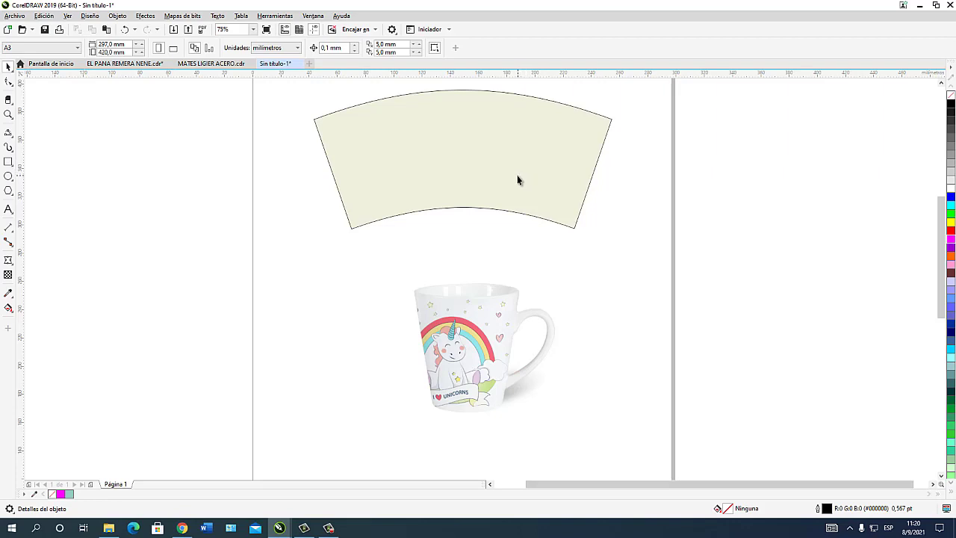
pyautogui.click(508, 150)
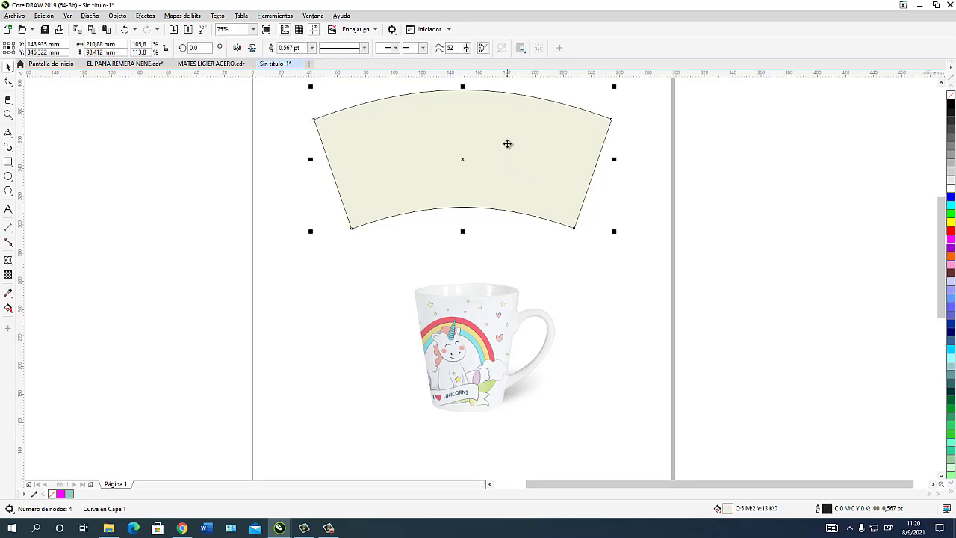
# Step: Draw a two-point line along the cream template's left edge, from its upper corner node to its lower corner node
pyautogui.click(12, 135)
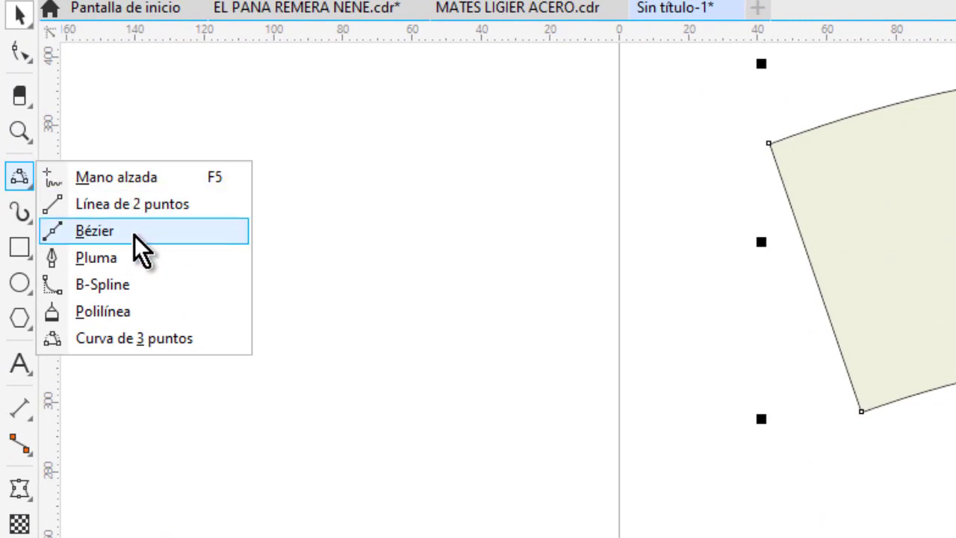
pyautogui.click(162, 208)
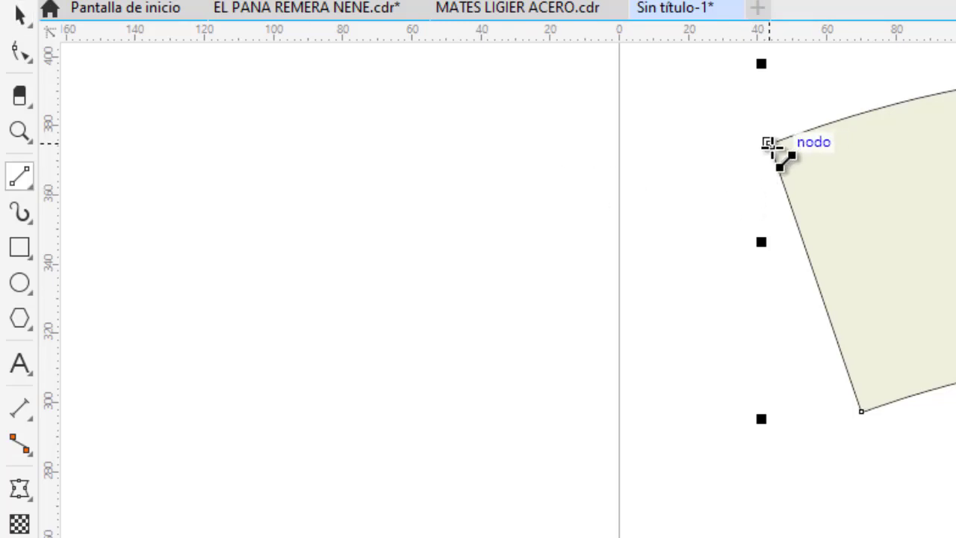
pyautogui.moveTo(770, 143); pyautogui.dragTo(863, 412)
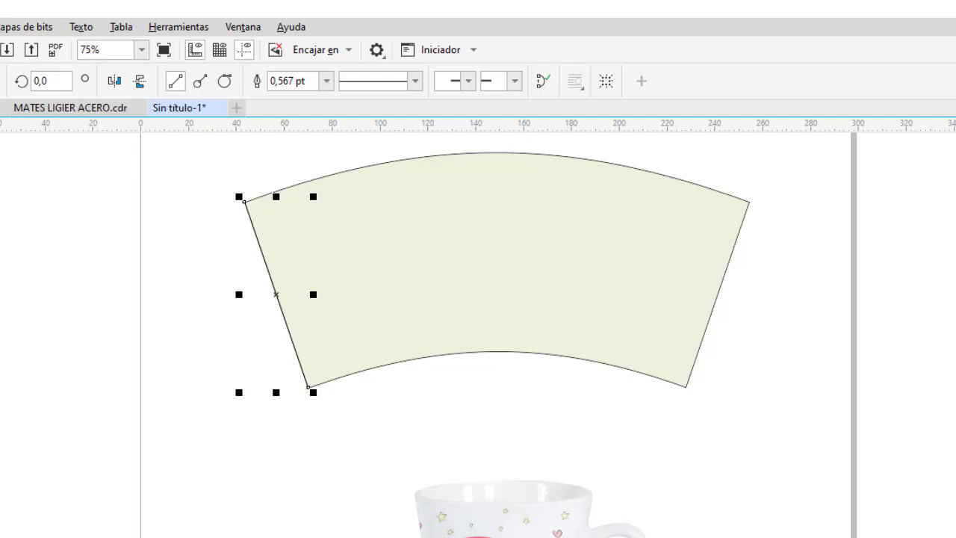
# Step: Trace the template's lower arc with a three-point curve, from the end of the left line to the lower right corner node
pyautogui.click(15, 240)
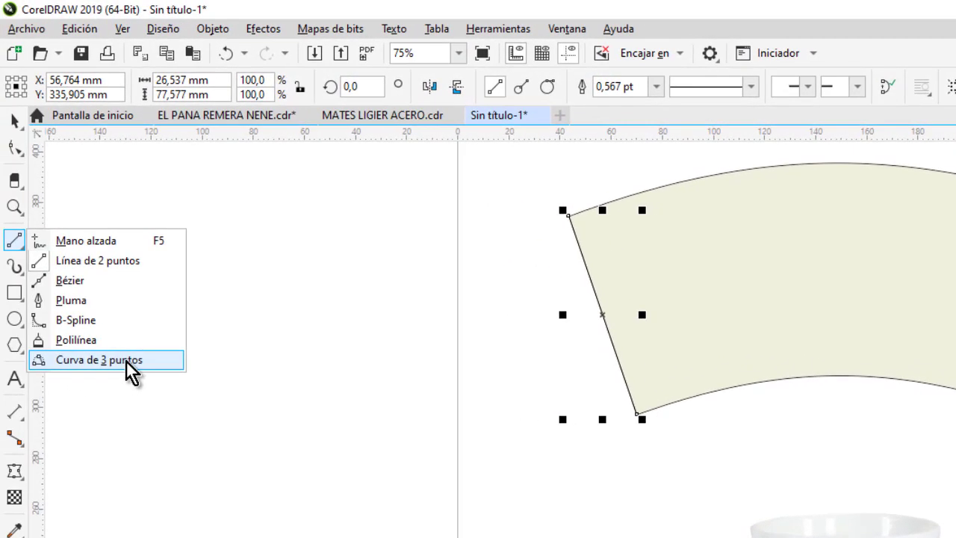
pyautogui.click(126, 360)
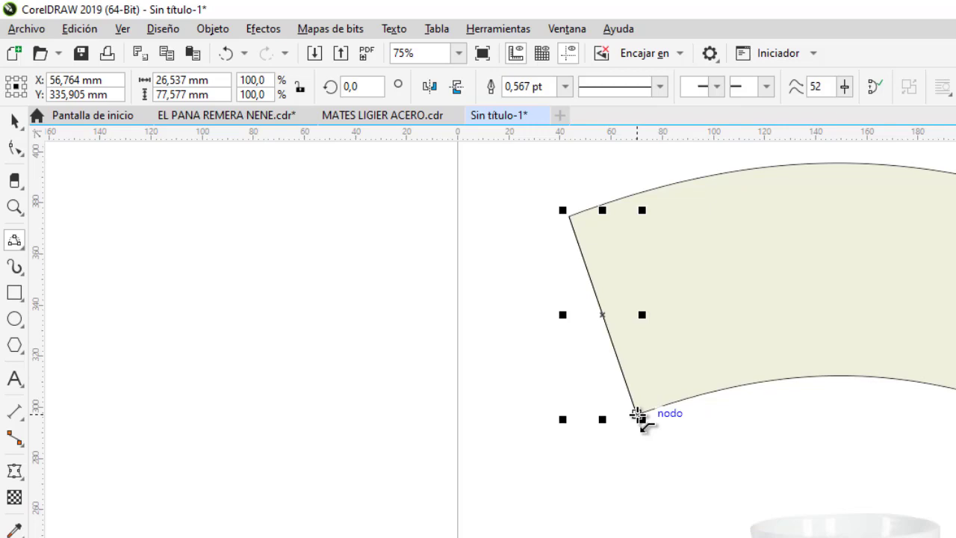
pyautogui.moveTo(639, 416); pyautogui.dragTo(955, 412)
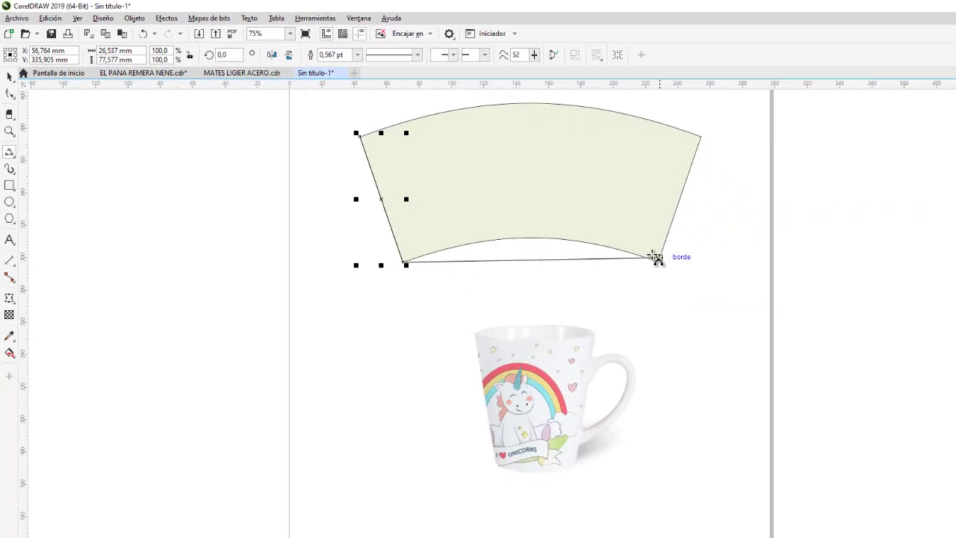
pyautogui.moveTo(575, 227); pyautogui.dragTo(576, 228)
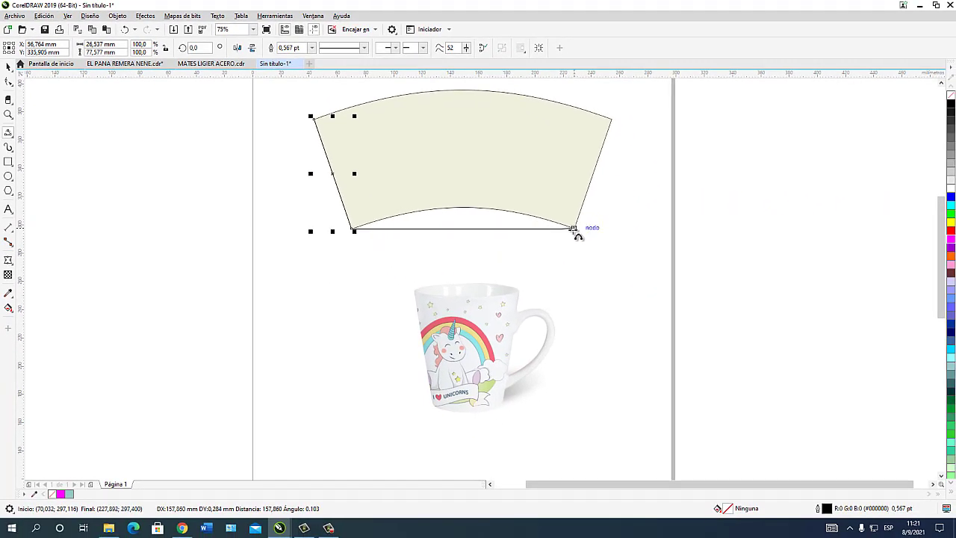
pyautogui.click(456, 207)
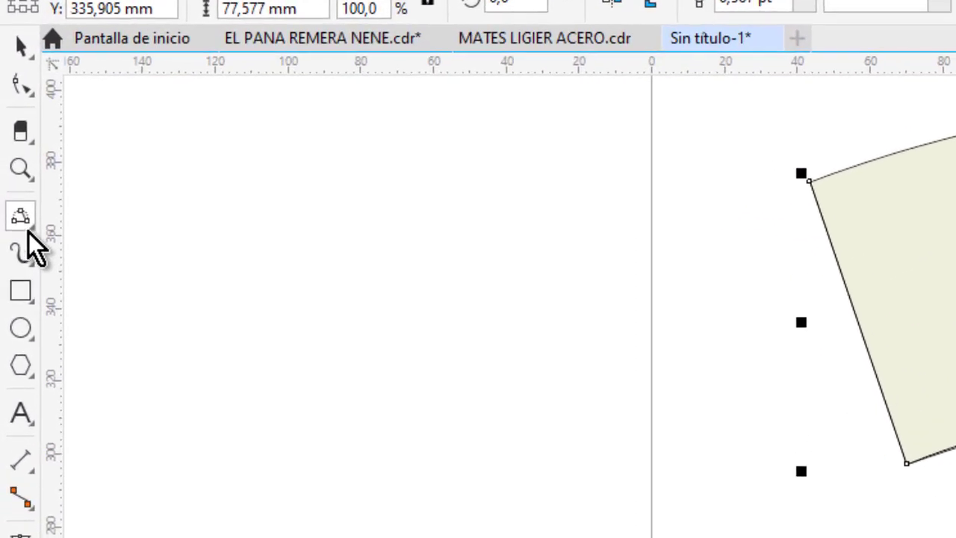
# Step: Continue the outline with a two-point line along the template's right edge, from the lower to the upper corner node
pyautogui.click(13, 137)
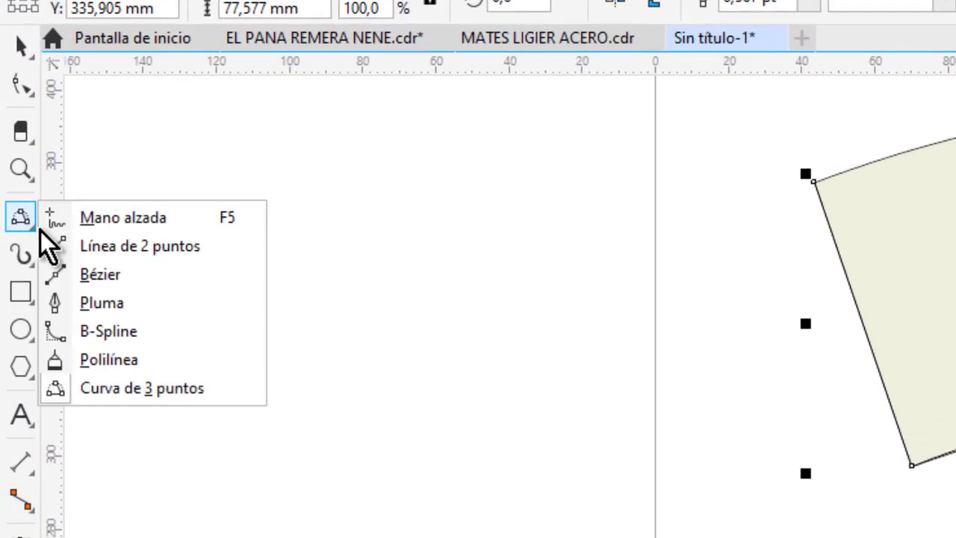
pyautogui.click(97, 251)
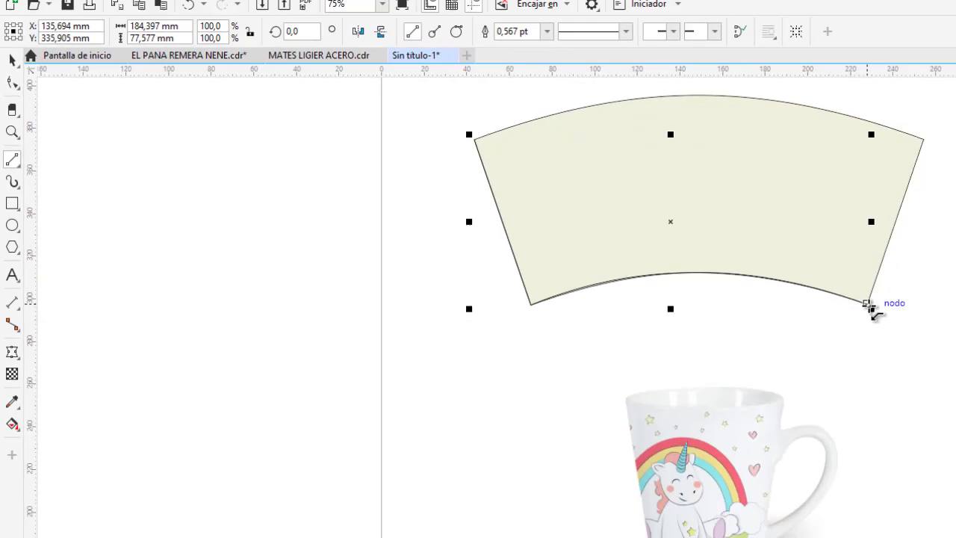
pyautogui.moveTo(872, 309); pyautogui.dragTo(612, 118)
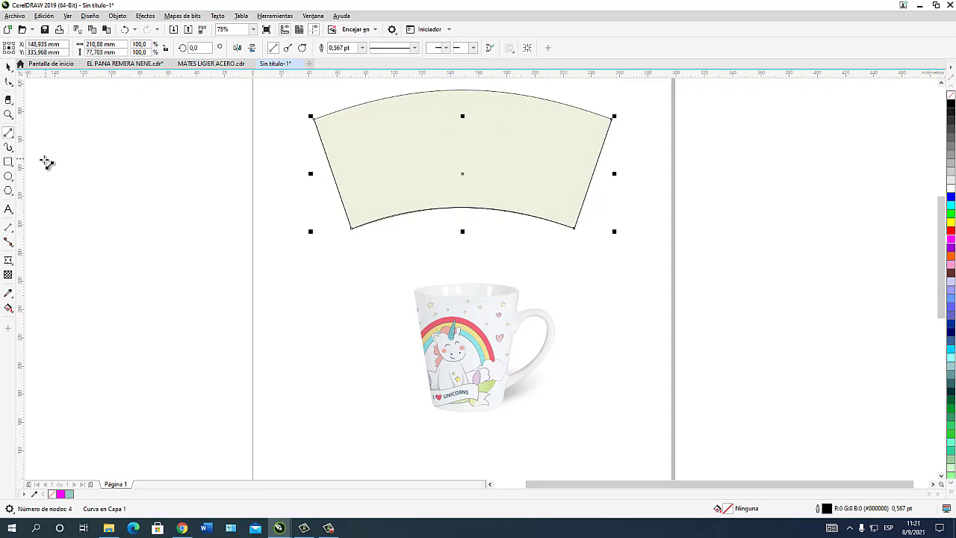
# Step: Close the outline with a three-point curve following the template's upper arc back to the upper left corner node
pyautogui.click(12, 136)
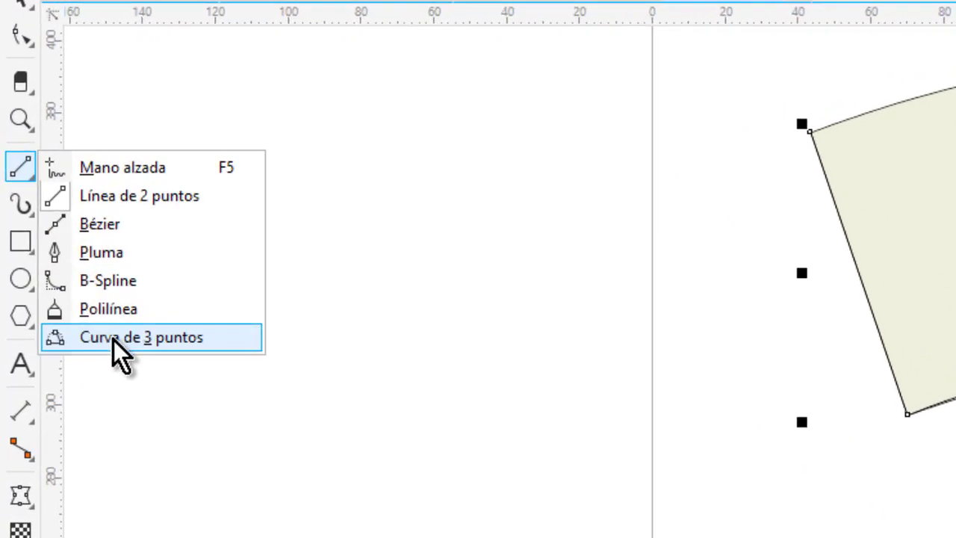
pyautogui.click(47, 199)
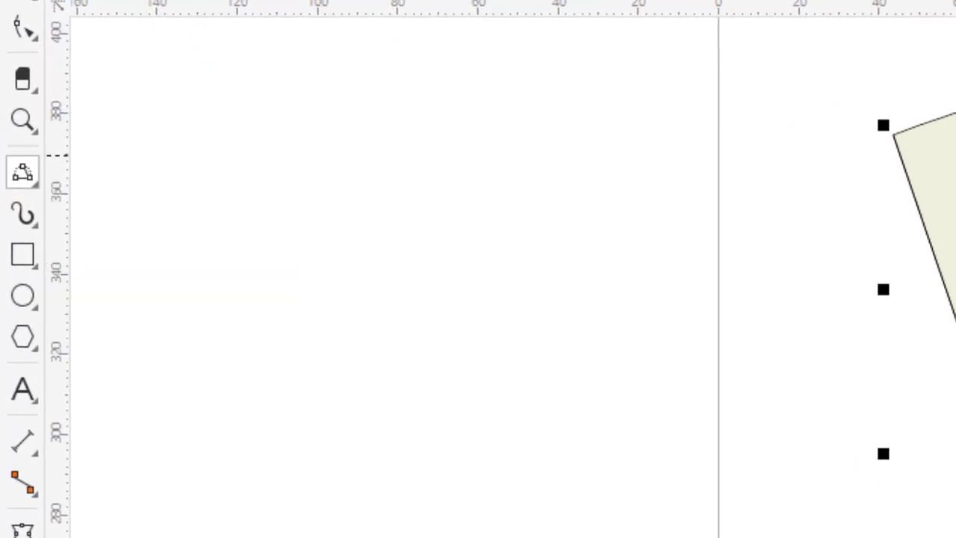
pyautogui.moveTo(614, 117); pyautogui.dragTo(311, 117)
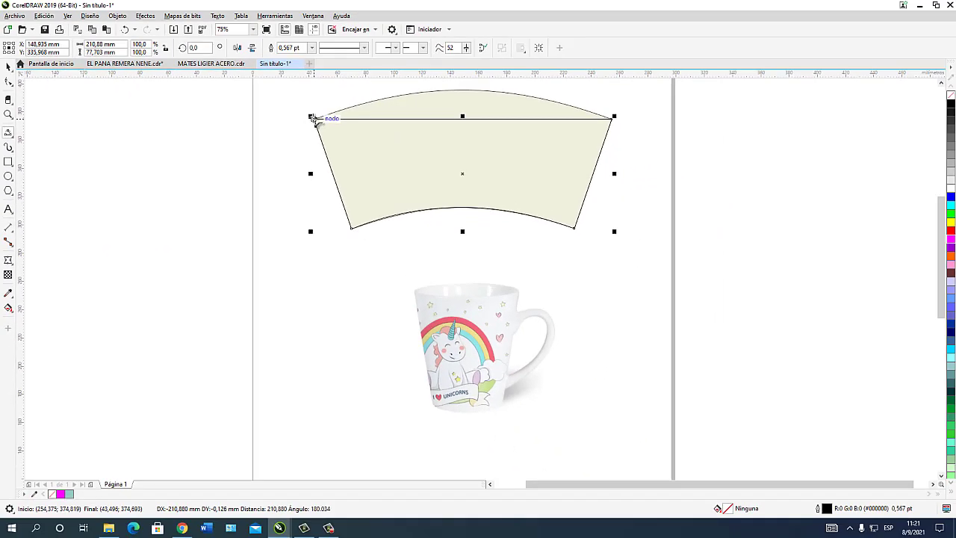
pyautogui.click(471, 89)
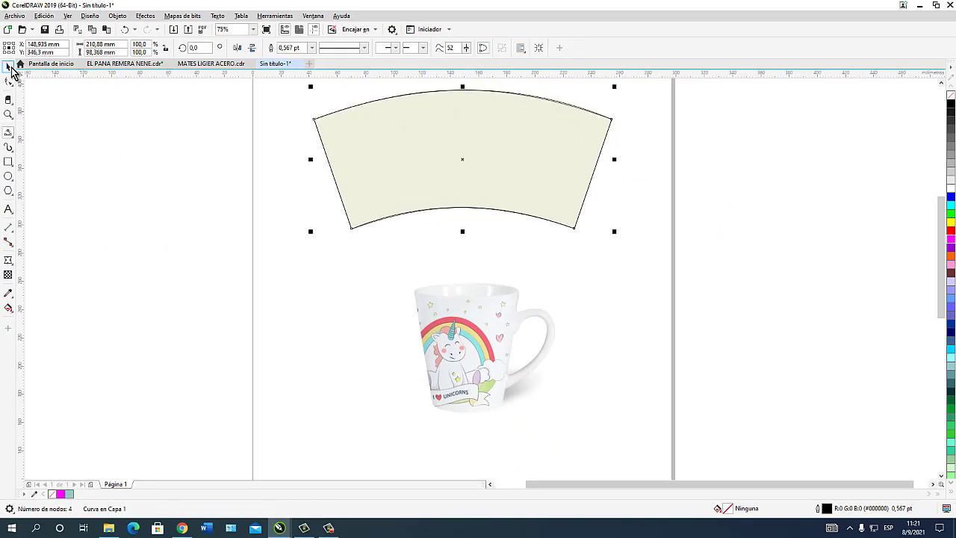
# Step: Move the traced outline off the cream template to the right of the mug and fill it with green (#009933)
pyautogui.click(8, 66)
pyautogui.moveTo(500, 92); pyautogui.dragTo(772, 234)
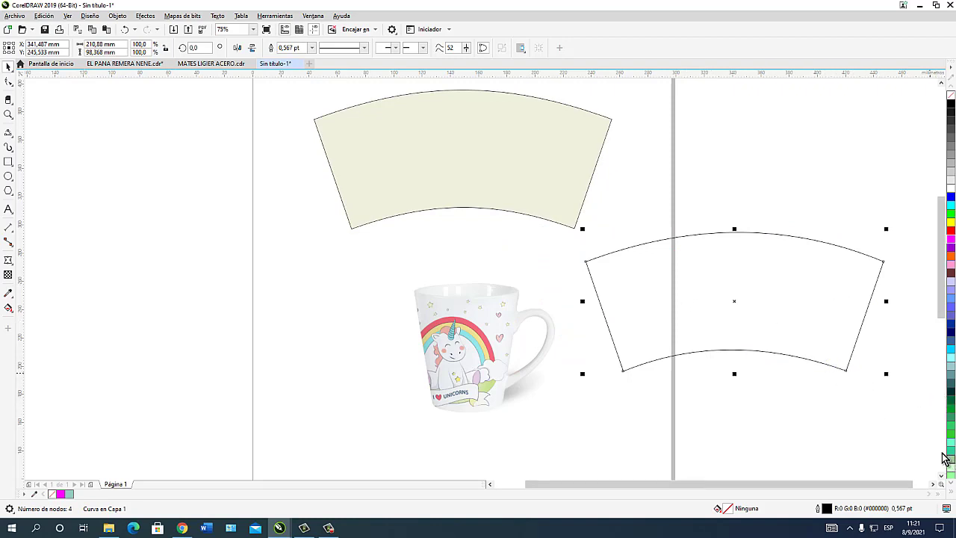
pyautogui.click(951, 416)
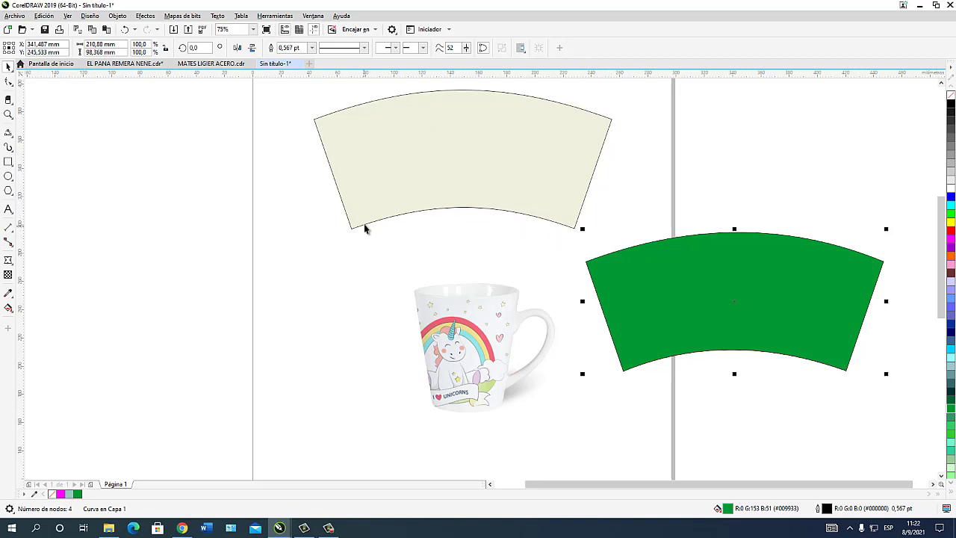
# Step: Clear the selection and open the Envelope (Envoltura) effect settings
pyautogui.click(357, 159)
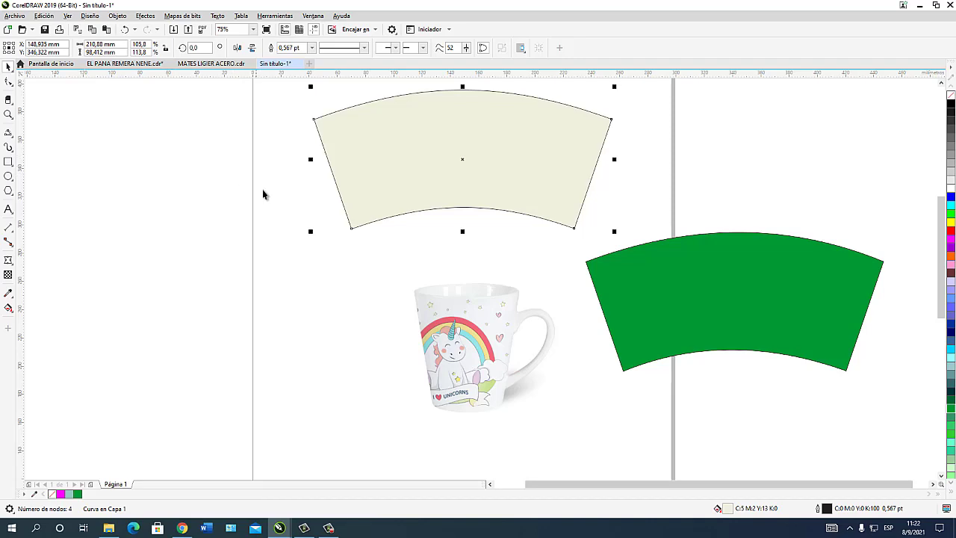
pyautogui.click(288, 288)
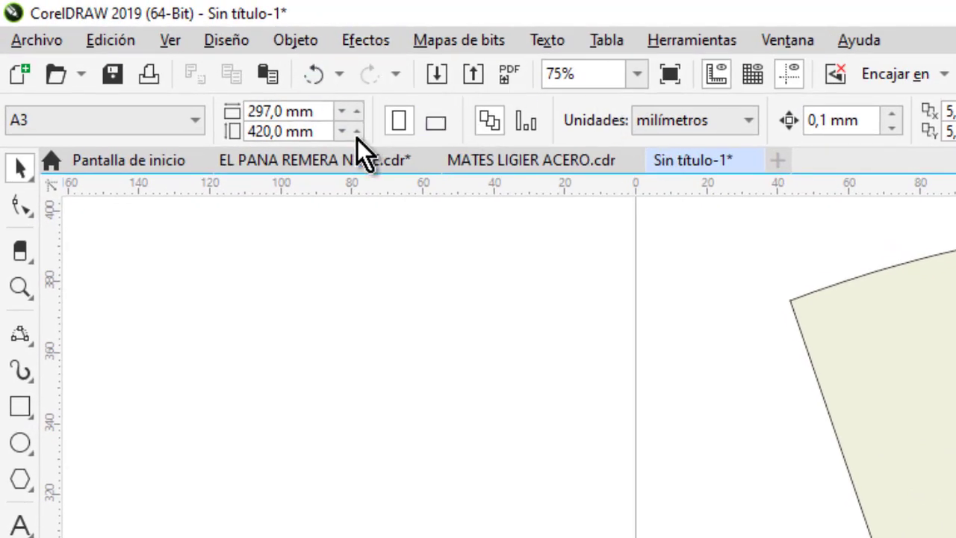
pyautogui.click(368, 43)
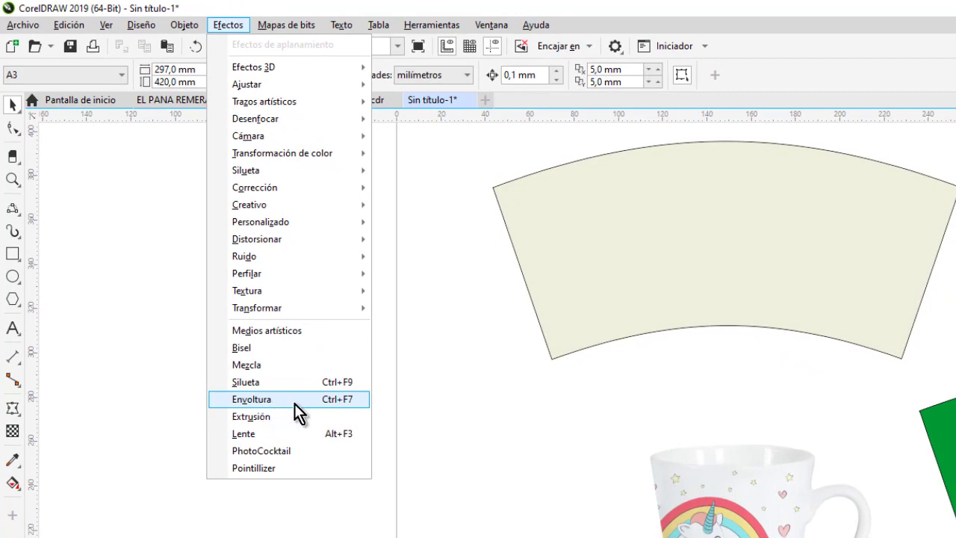
pyautogui.click(295, 402)
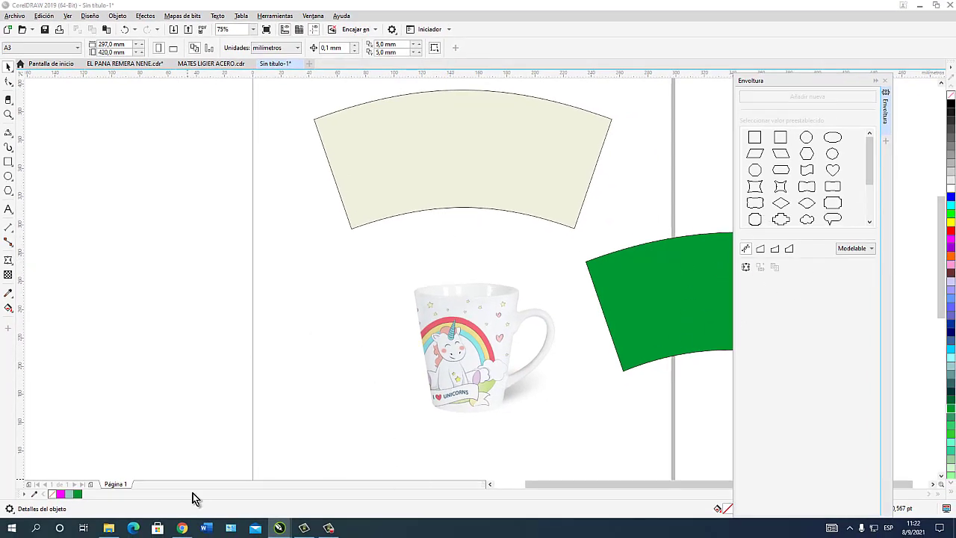
# Step: Import the Obra-arte-Buda image from the Descargas folder, place it beside the mug and enlarge it to about 111 mm wide
pyautogui.click(110, 528)
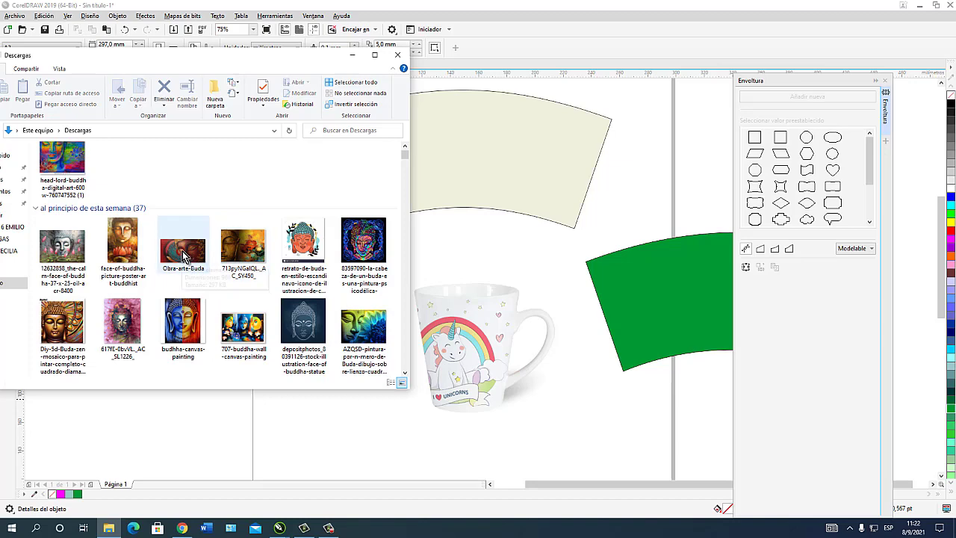
pyautogui.moveTo(183, 254); pyautogui.dragTo(188, 432)
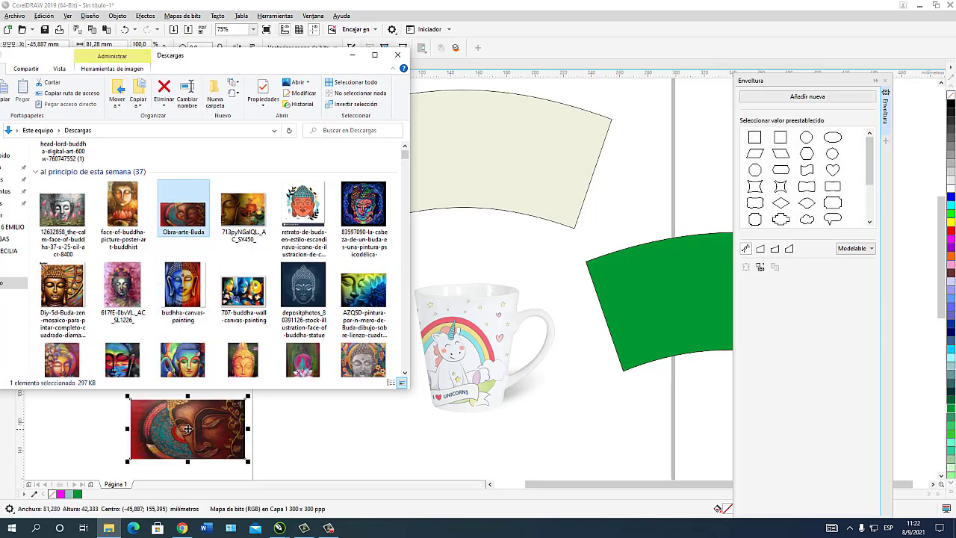
pyautogui.click(352, 55)
pyautogui.moveTo(198, 441); pyautogui.dragTo(357, 340)
pyautogui.moveTo(280, 299); pyautogui.dragTo(295, 333)
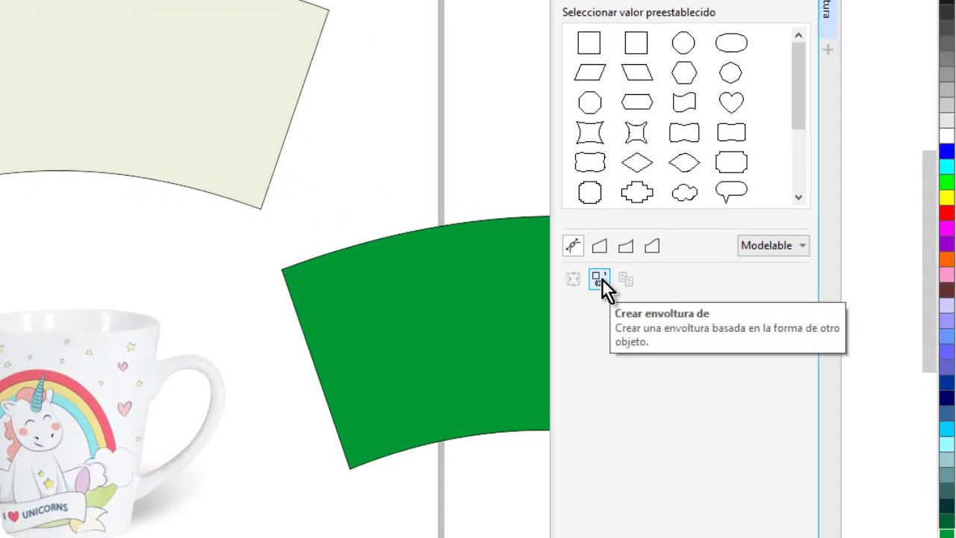
# Step: Create an envelope for the Buddha image based on the shape of the cream curved template
pyautogui.click(600, 279)
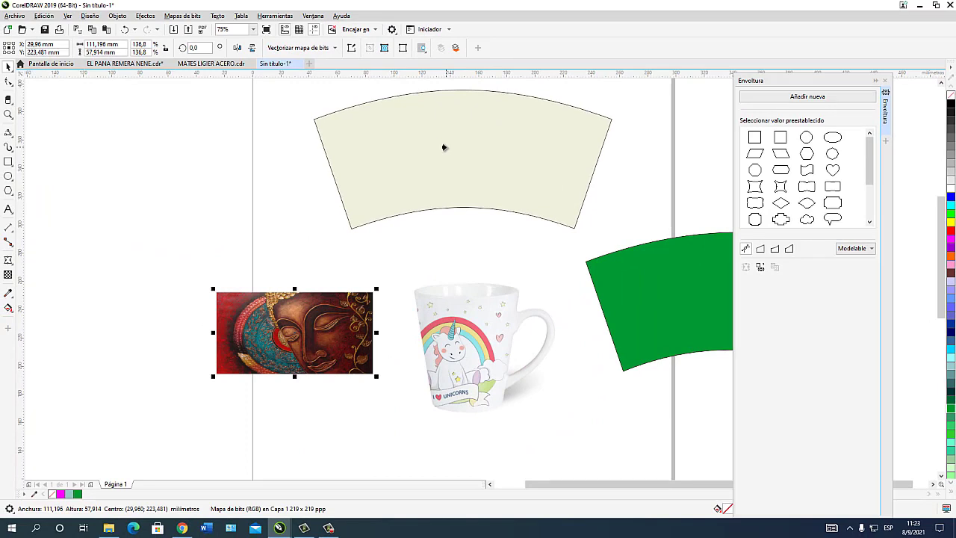
pyautogui.click(447, 147)
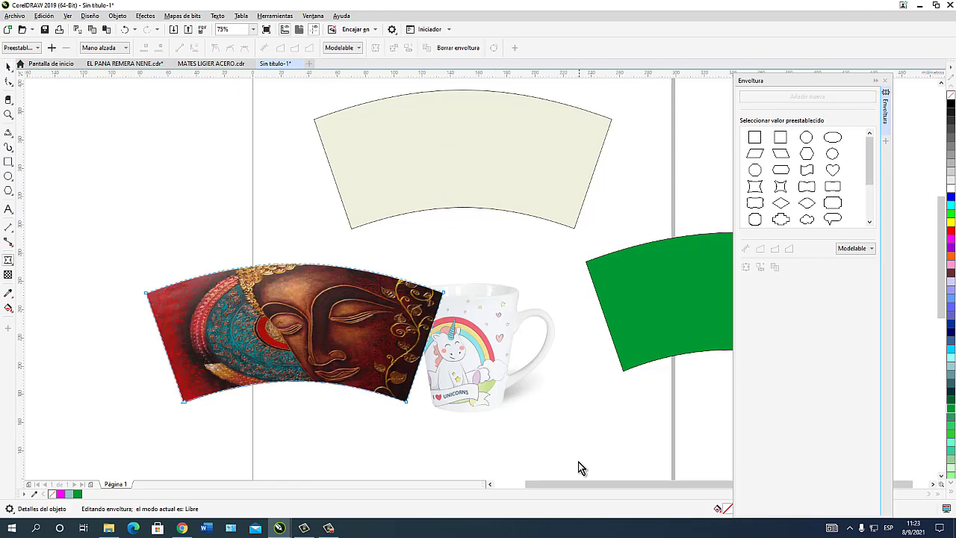
# Step: Move the warped Buddha image to the left so that it clears the mug picture
pyautogui.click(8, 66)
pyautogui.moveTo(277, 295); pyautogui.dragTo(212, 279)
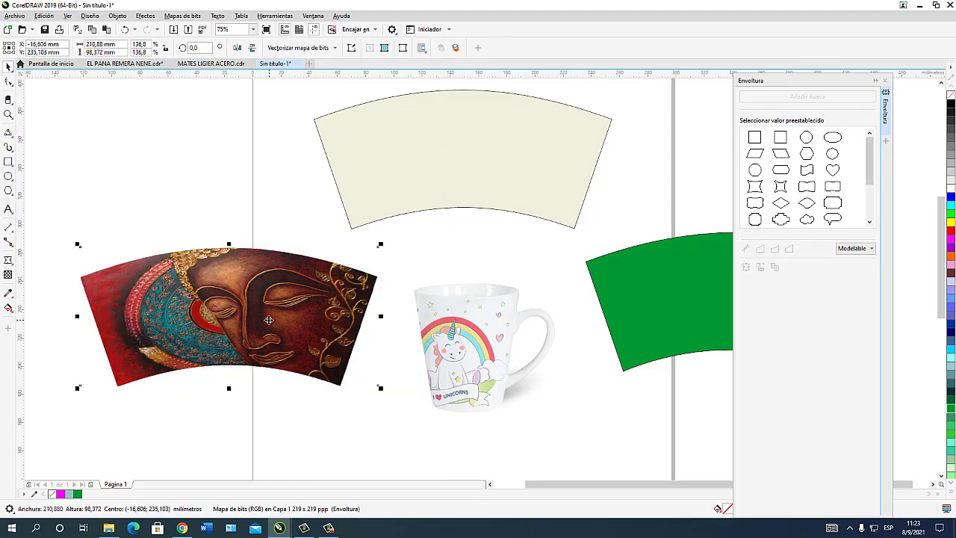
pyautogui.scroll(1, 201, 333)
pyautogui.scroll(-1, 324, 339)
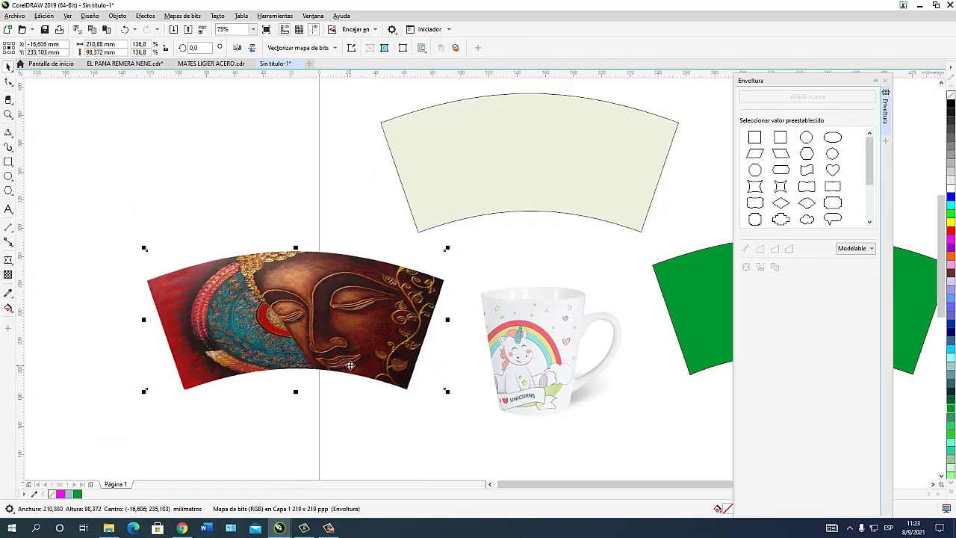
# Step: Import the yellow "Feliz cumple años" image from the Descargas folder and place it above the cream curved template
pyautogui.scroll(-1, 352, 392)
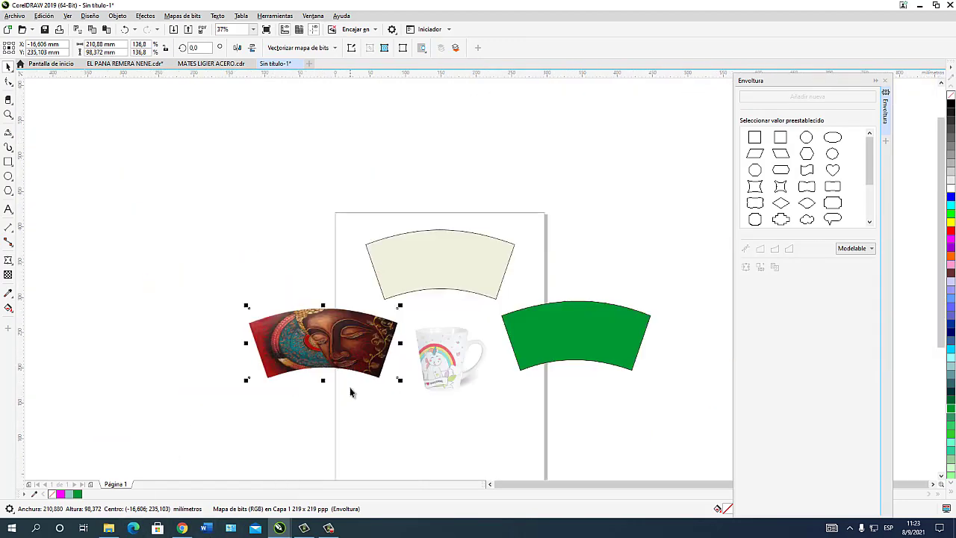
pyautogui.click(108, 528)
pyautogui.scroll(-3, 268, 260)
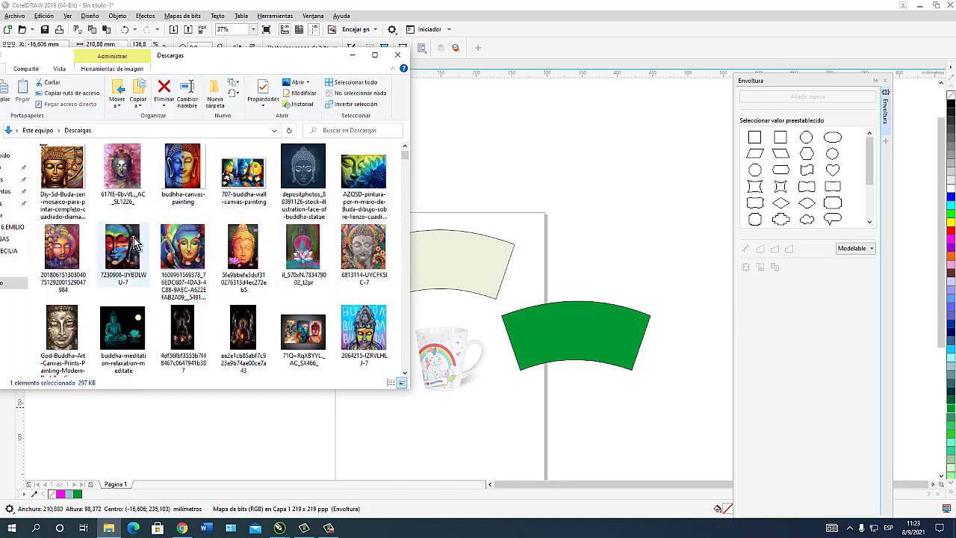
pyautogui.scroll(-3, 234, 257)
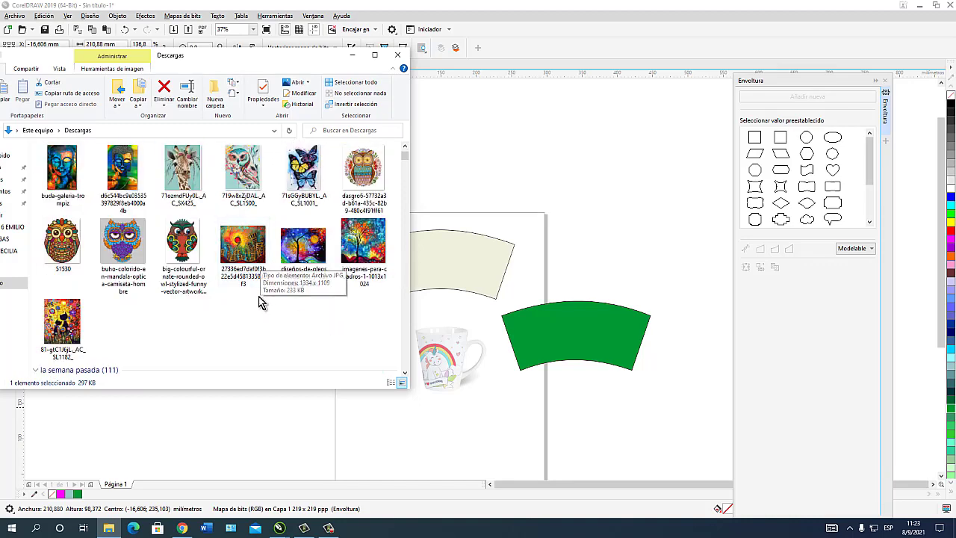
pyautogui.scroll(-3, 318, 331)
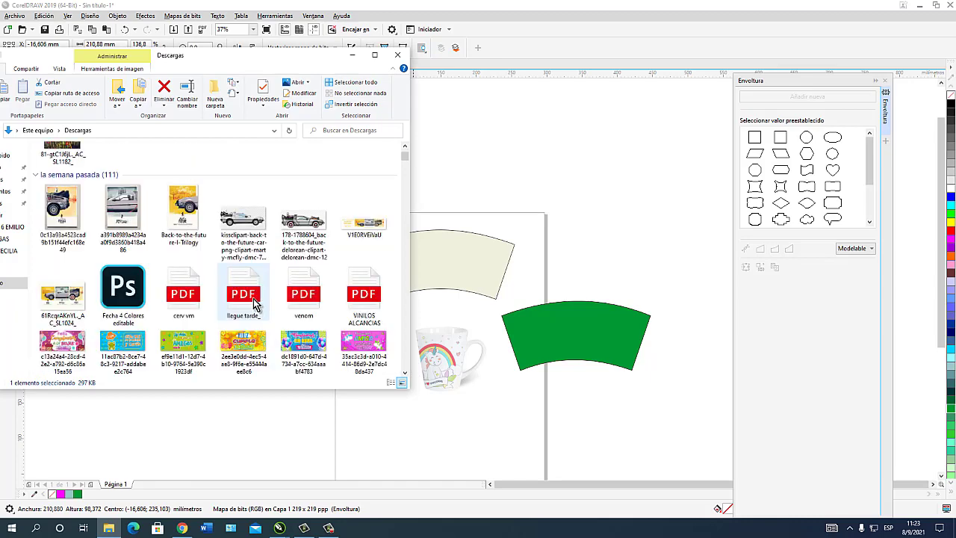
pyautogui.scroll(-3, 254, 302)
pyautogui.moveTo(256, 207); pyautogui.dragTo(433, 195)
pyautogui.click(352, 55)
# Step: Create an envelope for the "Feliz cumple años" image based on the shape of the cream curved template
pyautogui.scroll(2, 454, 190)
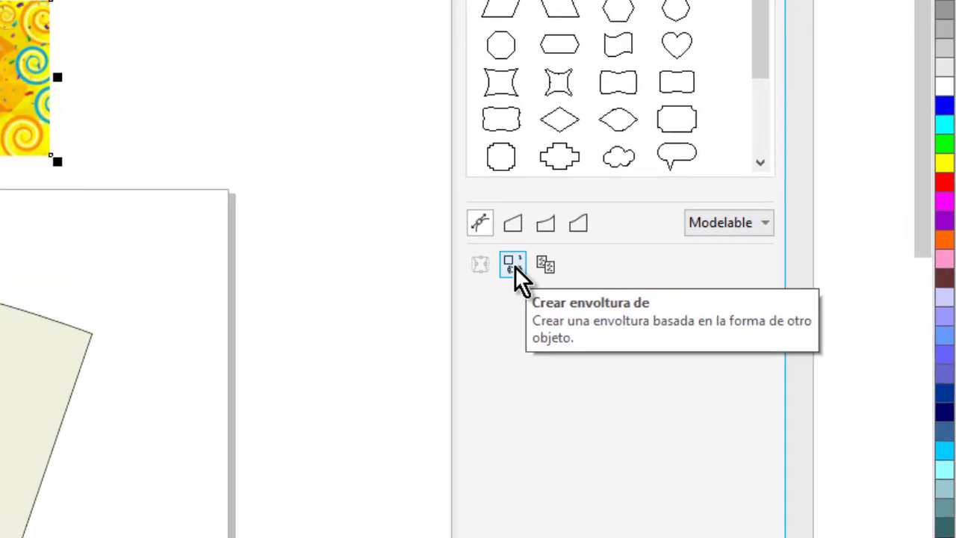
pyautogui.click(513, 265)
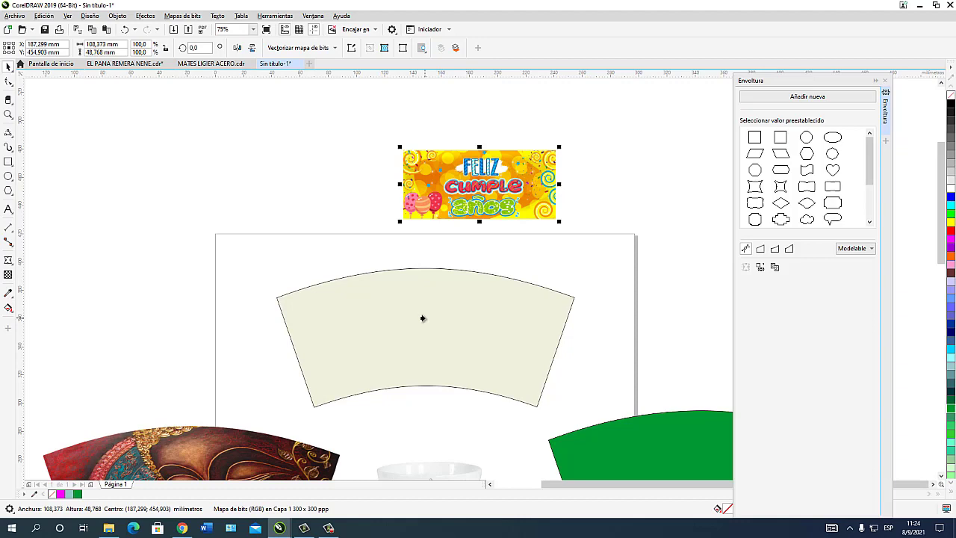
pyautogui.click(426, 321)
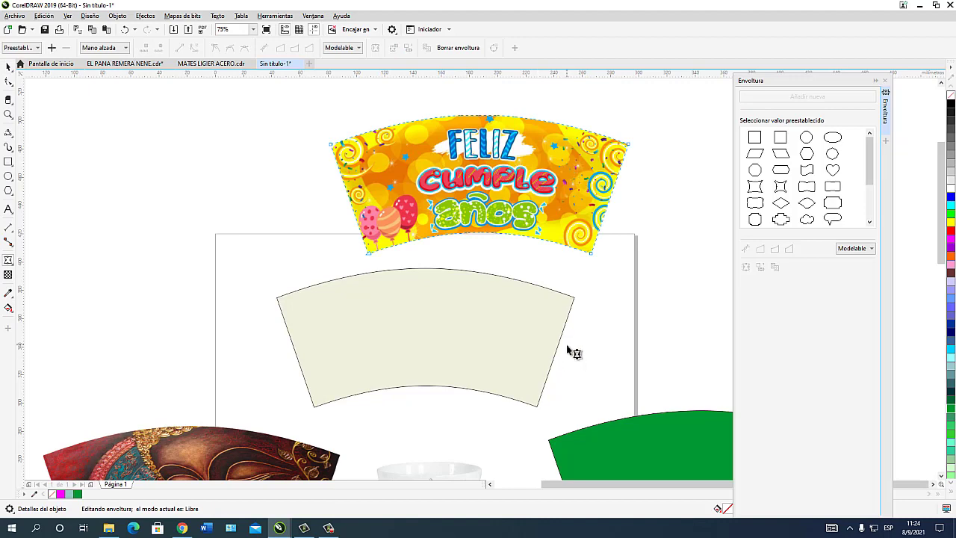
# Step: Move the warped birthday image directly above the cream template and clear the selection
pyautogui.click(8, 67)
pyautogui.moveTo(497, 165); pyautogui.dragTo(435, 166)
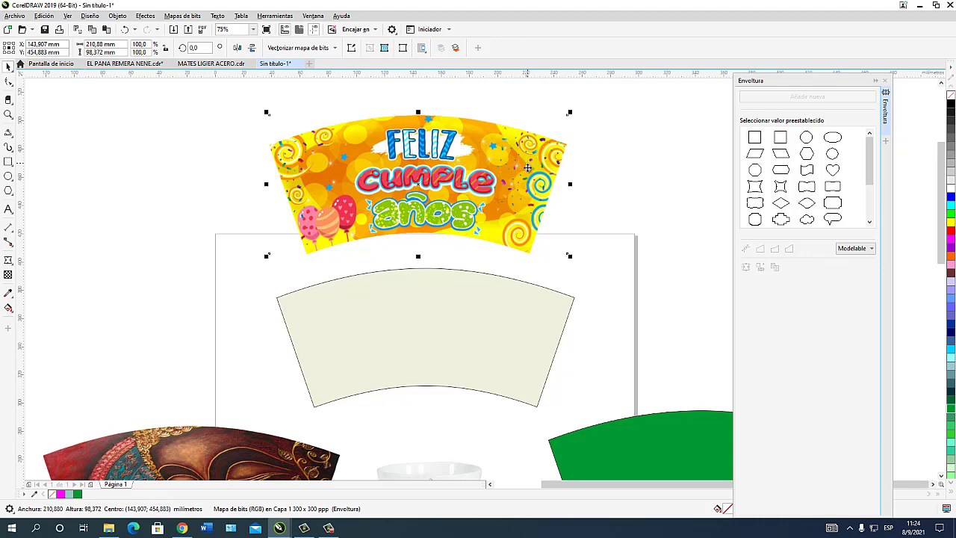
pyautogui.moveTo(475, 177)
pyautogui.mouseDown()
pyautogui.moveTo(493, 292)
pyautogui.moveTo(479, 335)
pyautogui.moveTo(474, 153)
pyautogui.moveTo(466, 175)
pyautogui.mouseUp()
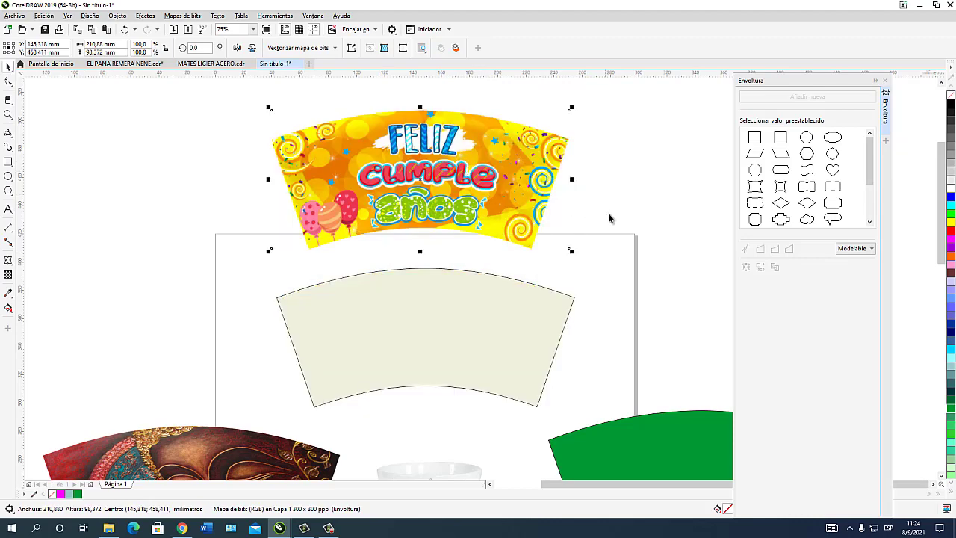
pyautogui.click(616, 236)
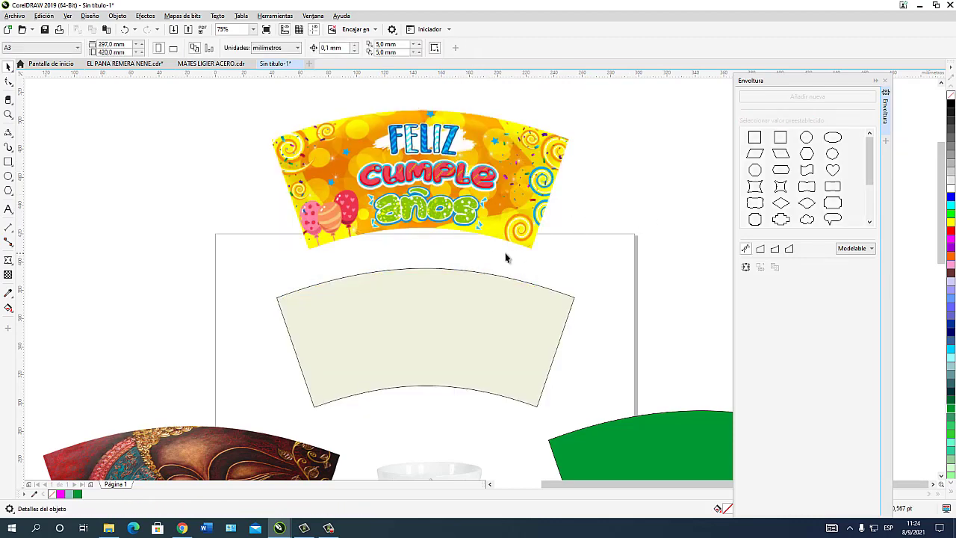
# Step: Import the colorful painted-faces image from the Descargas folder, reduce it to about 140 mm wide and place it above the green template
pyautogui.scroll(-2, 570, 243)
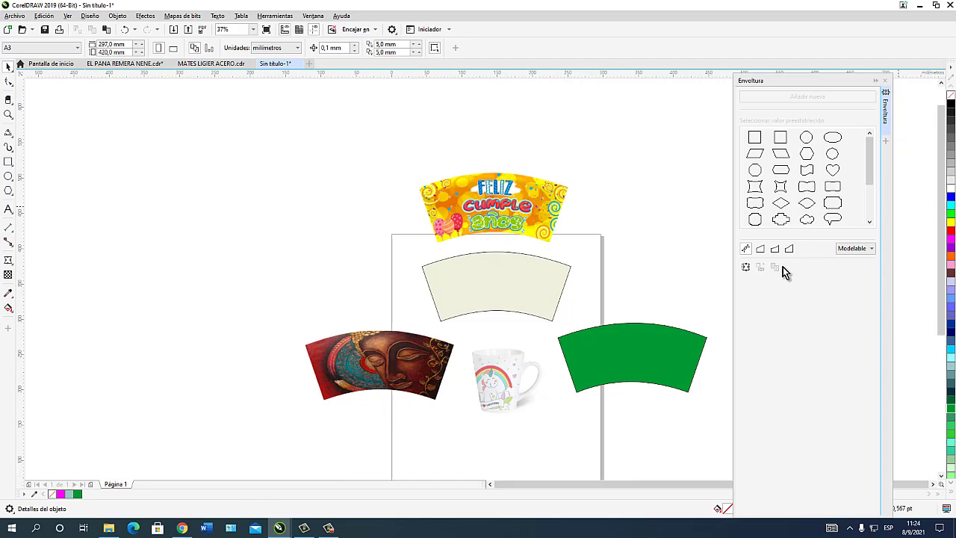
pyautogui.click(109, 528)
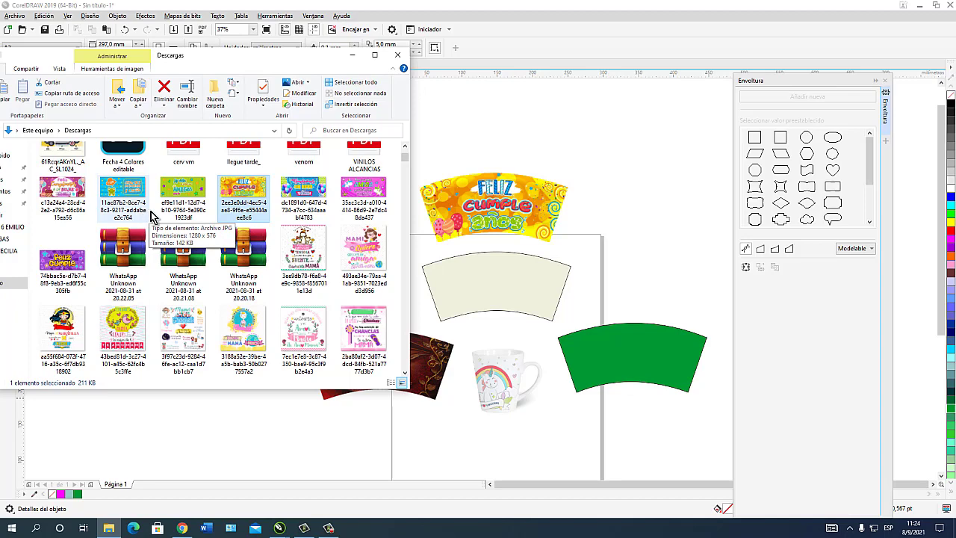
pyautogui.scroll(-5, 276, 239)
pyautogui.scroll(-5, 272, 250)
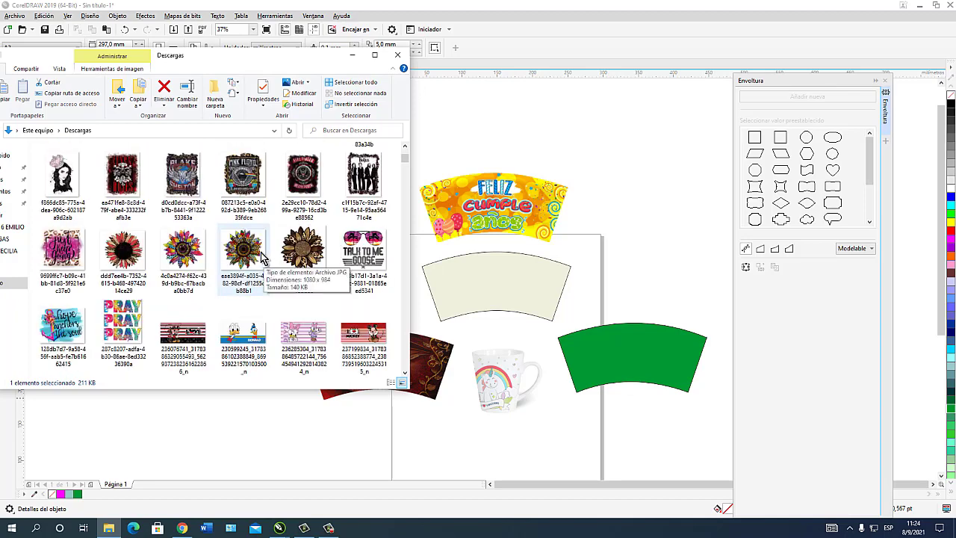
pyautogui.scroll(-2, 246, 277)
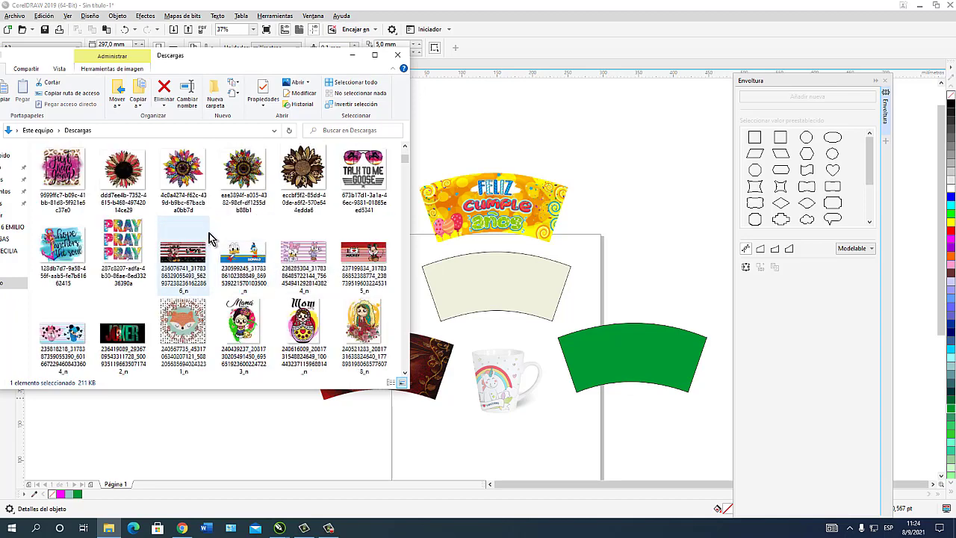
pyautogui.scroll(-3, 209, 238)
pyautogui.scroll(-5, 165, 258)
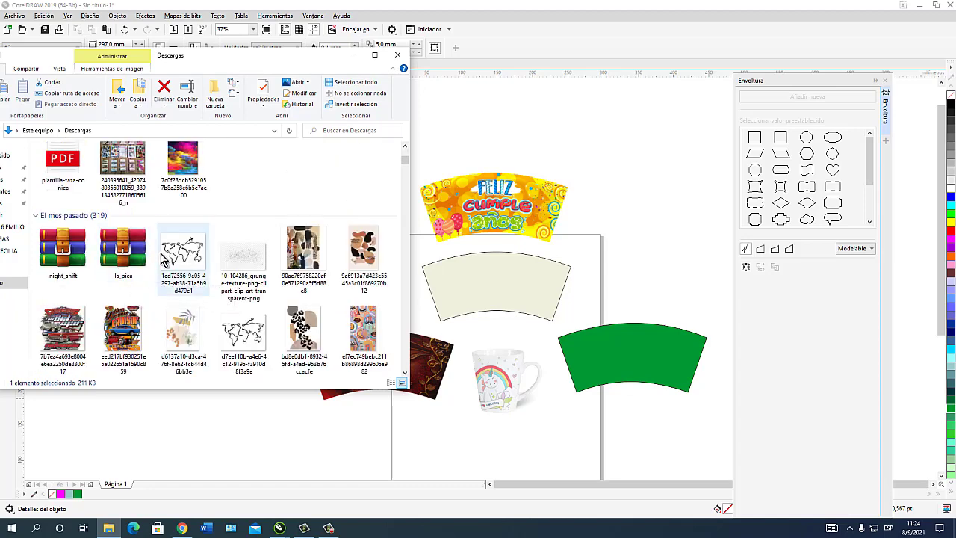
pyautogui.scroll(-3, 164, 258)
pyautogui.moveTo(363, 175); pyautogui.dragTo(614, 159)
pyautogui.click(352, 54)
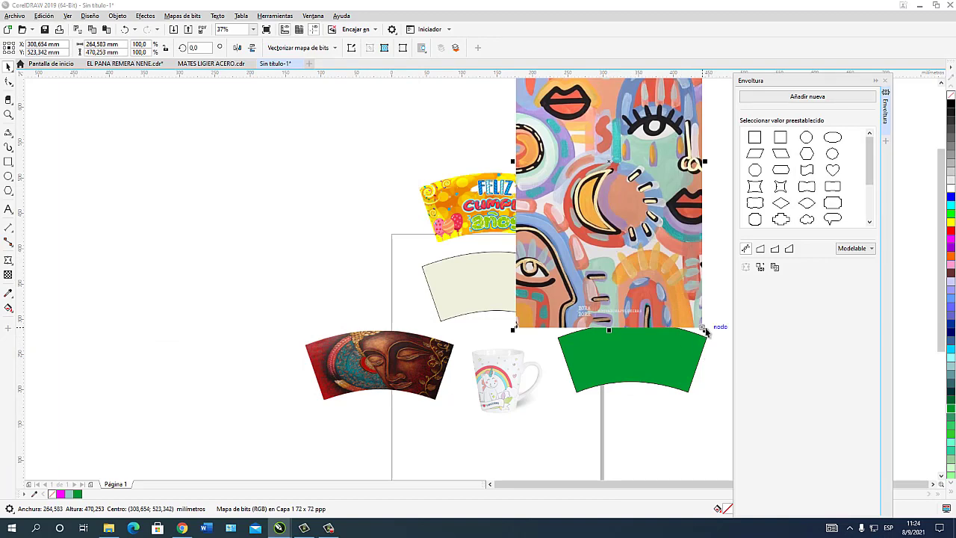
pyautogui.moveTo(705, 329); pyautogui.dragTo(639, 213)
pyautogui.moveTo(595, 150); pyautogui.dragTo(675, 247)
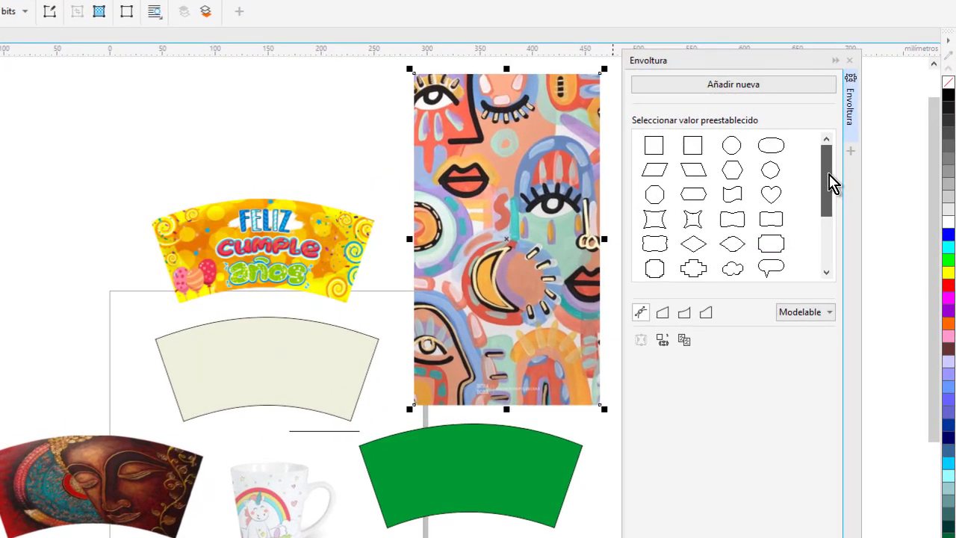
# Step: Try the pine tree, six-pointed star, up arrow and other preset envelopes on the painted-faces image and delete the image
pyautogui.moveTo(873, 163); pyautogui.dragTo(873, 195)
pyautogui.moveTo(829, 230); pyautogui.dragTo(824, 250)
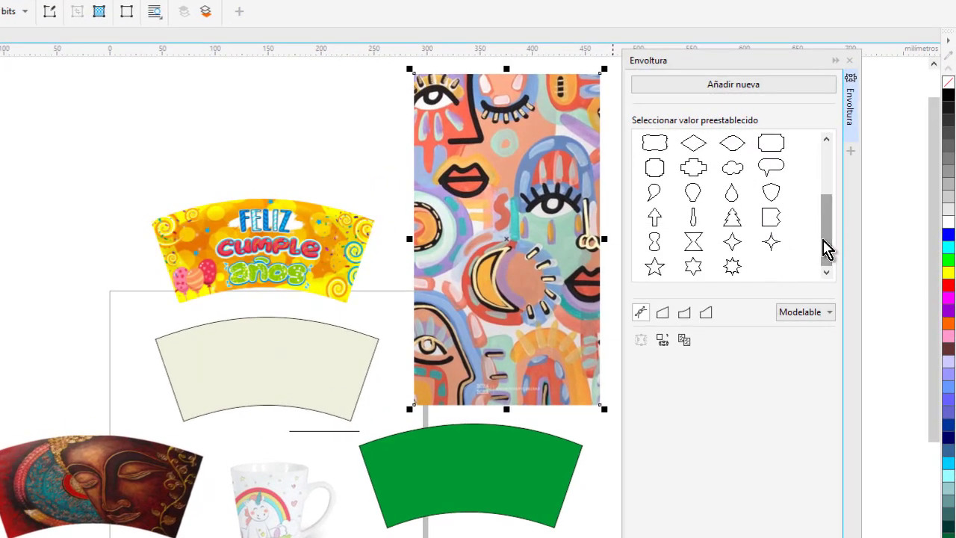
pyautogui.click(732, 224)
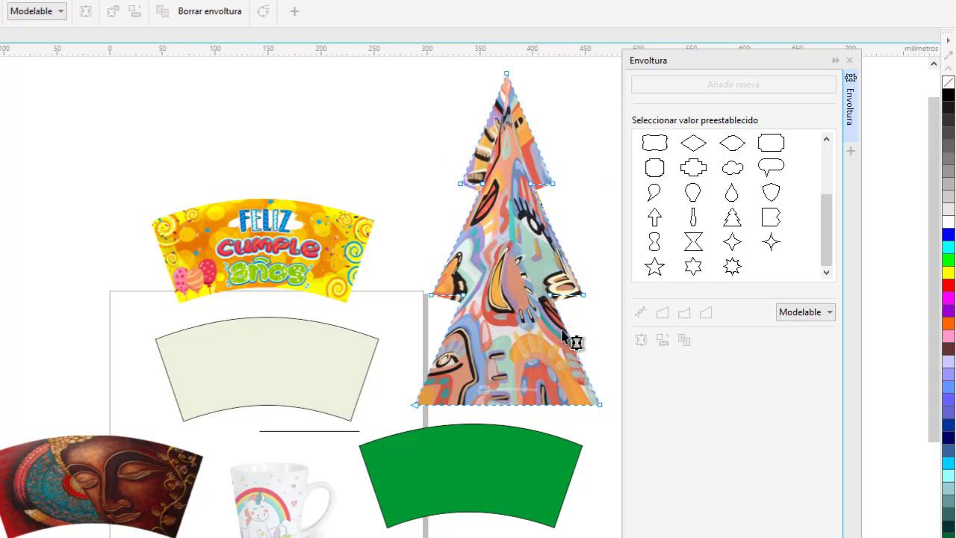
pyautogui.click(693, 267)
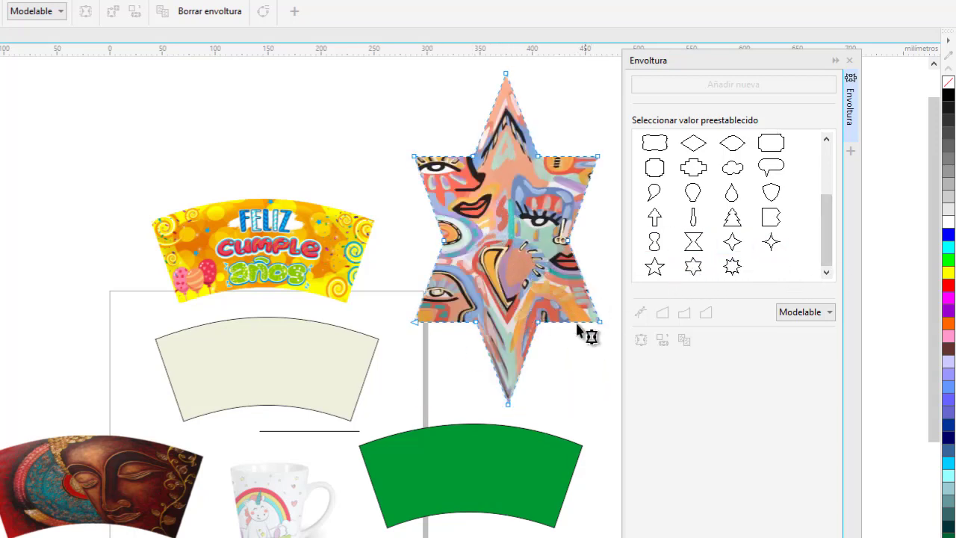
pyautogui.click(656, 212)
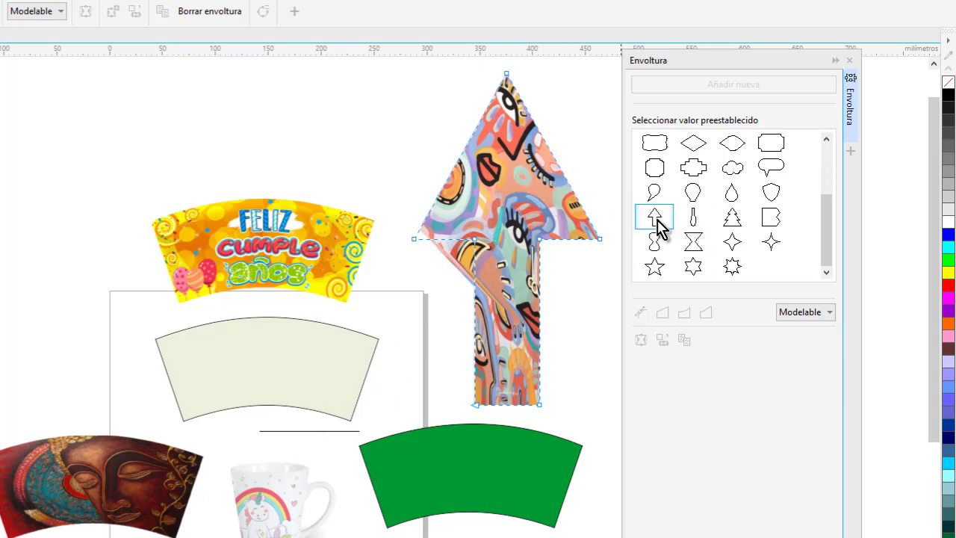
pyautogui.click(770, 217)
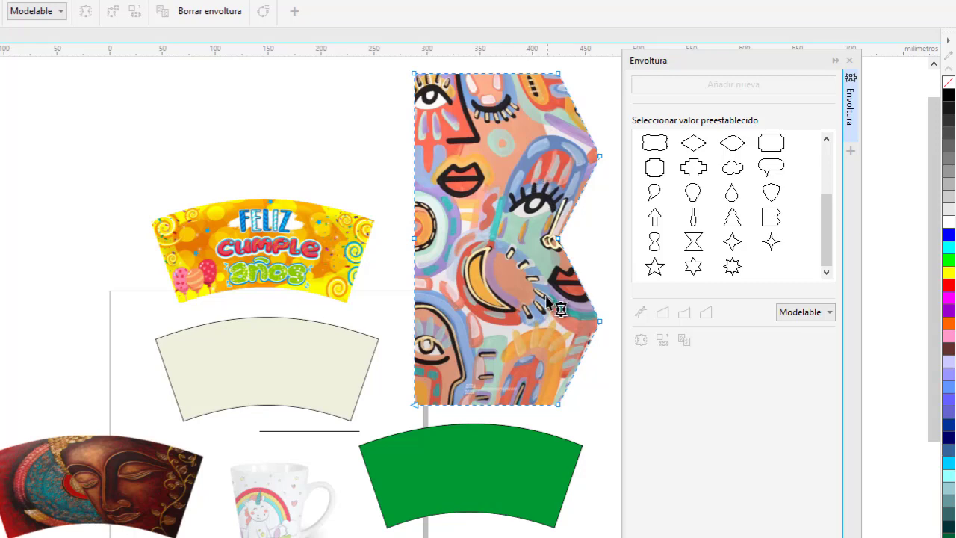
pyautogui.click(765, 174)
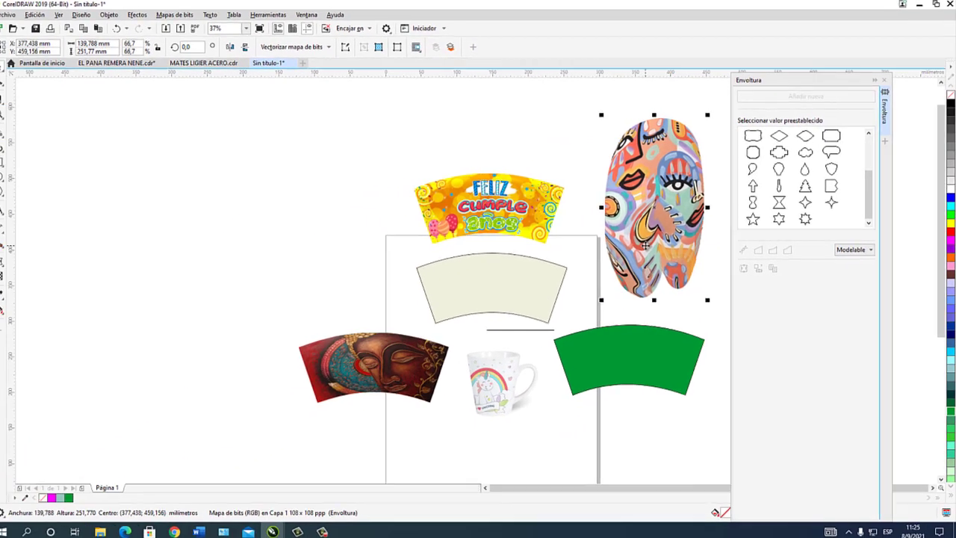
pyautogui.press('Delete')
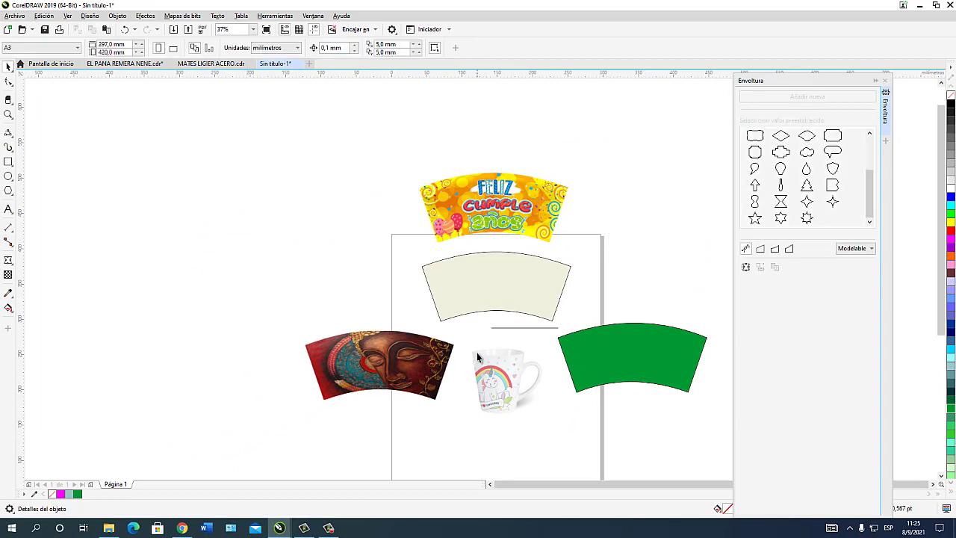
# Step: Add a first name as artistic text in the empty area above the Buddha image and enlarge it to about 127 mm wide
pyautogui.click(258, 255)
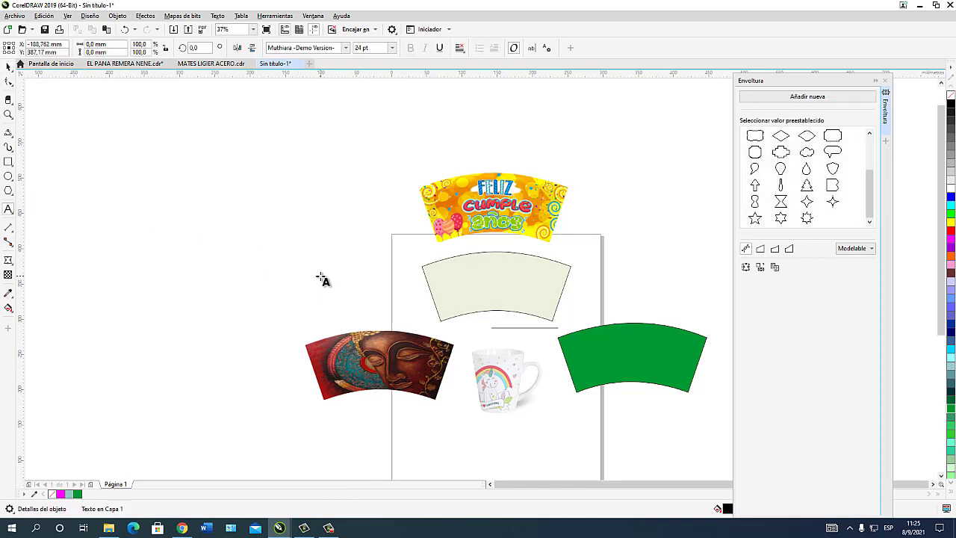
pyautogui.write('Mangelina')
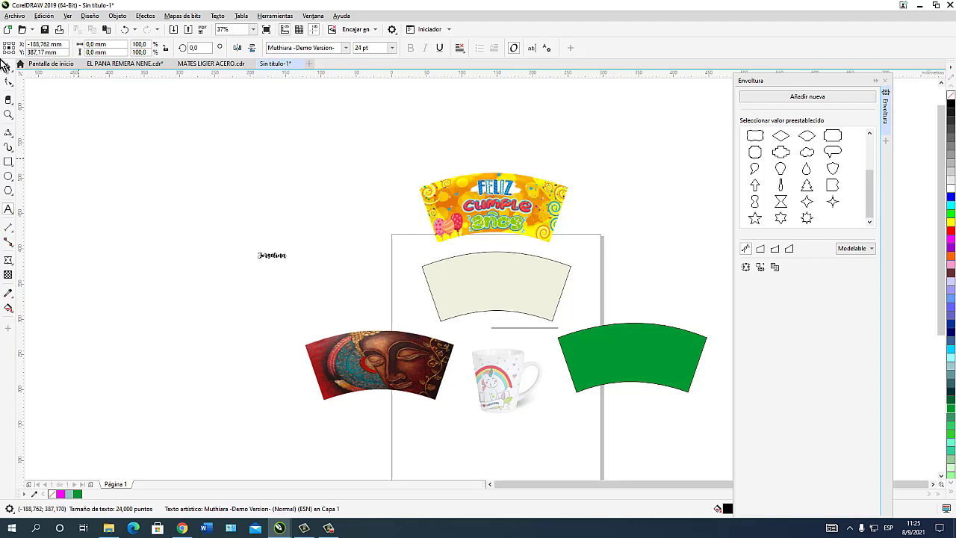
pyautogui.click(8, 67)
pyautogui.moveTo(289, 260); pyautogui.dragTo(351, 273)
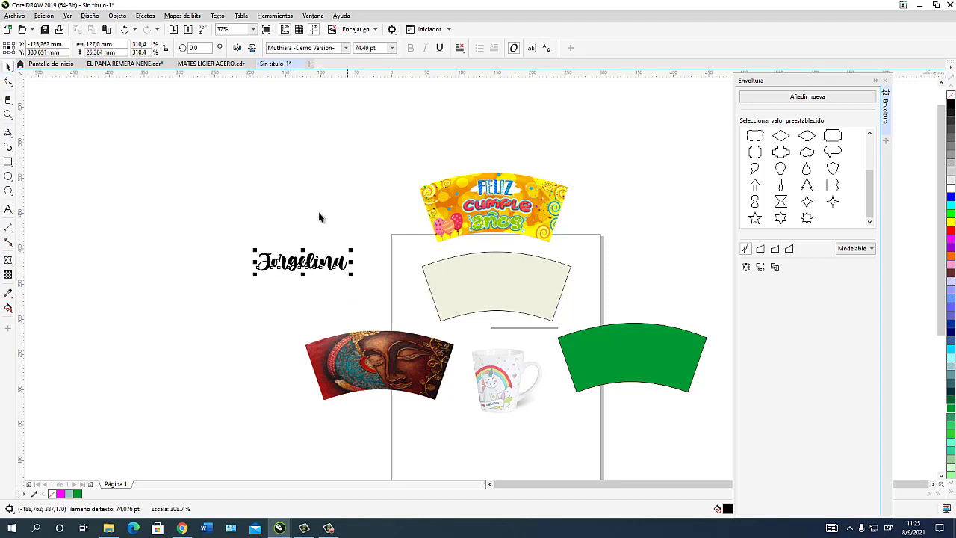
# Step: Preview alternative fonts such as Palatino Linotype, Showcard Gothic and Century Gothic on the name text without applying any
pyautogui.click(345, 48)
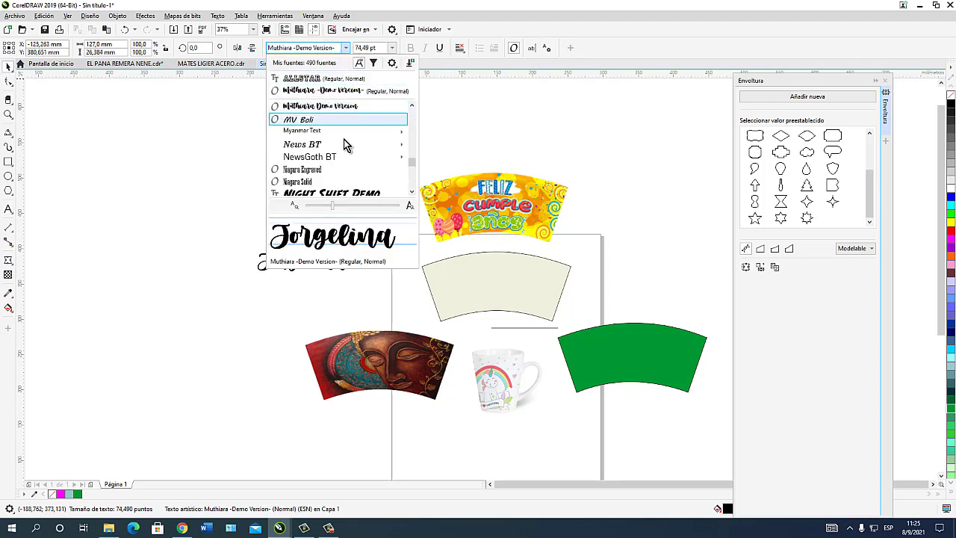
pyautogui.scroll(-3, 346, 164)
pyautogui.scroll(-1, 346, 164)
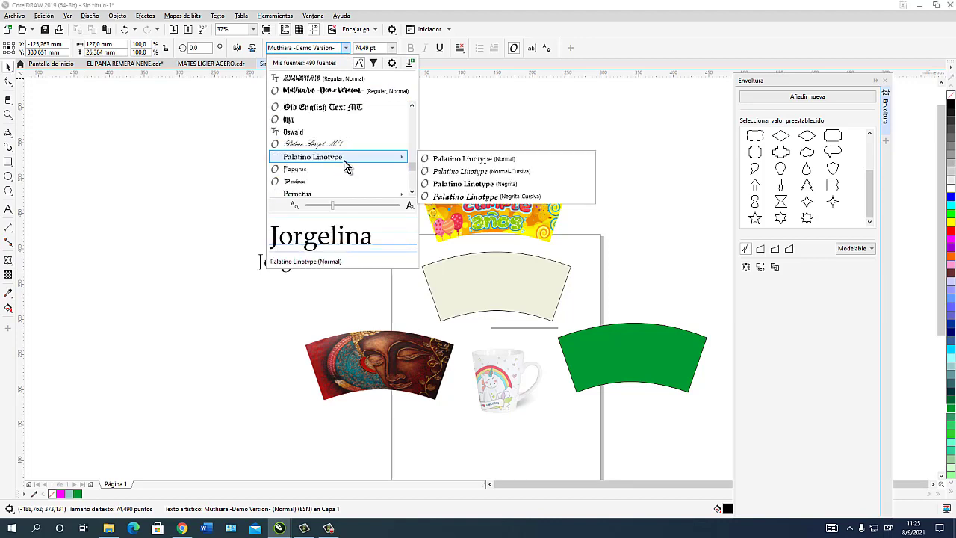
pyautogui.scroll(-2, 341, 157)
pyautogui.scroll(-3, 337, 154)
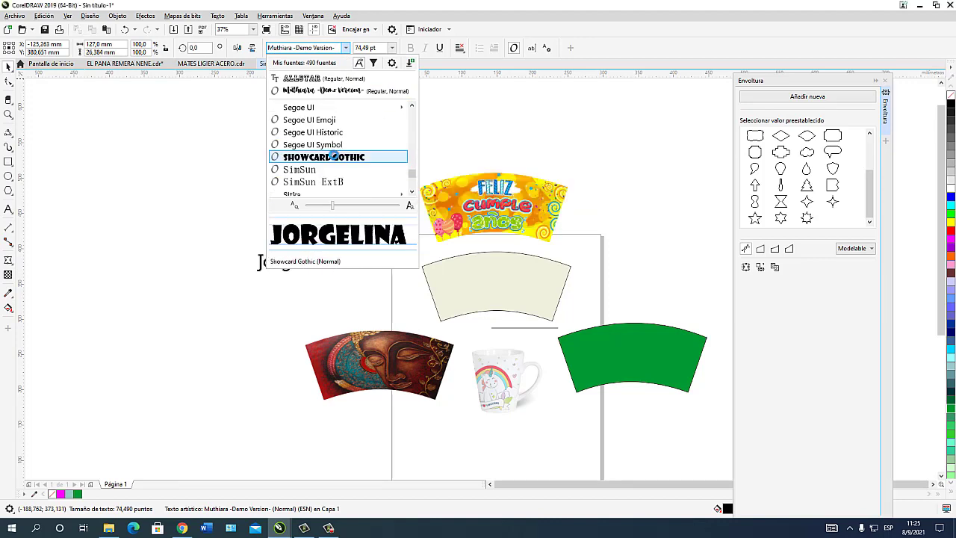
pyautogui.scroll(5, 359, 142)
pyautogui.scroll(10, 359, 133)
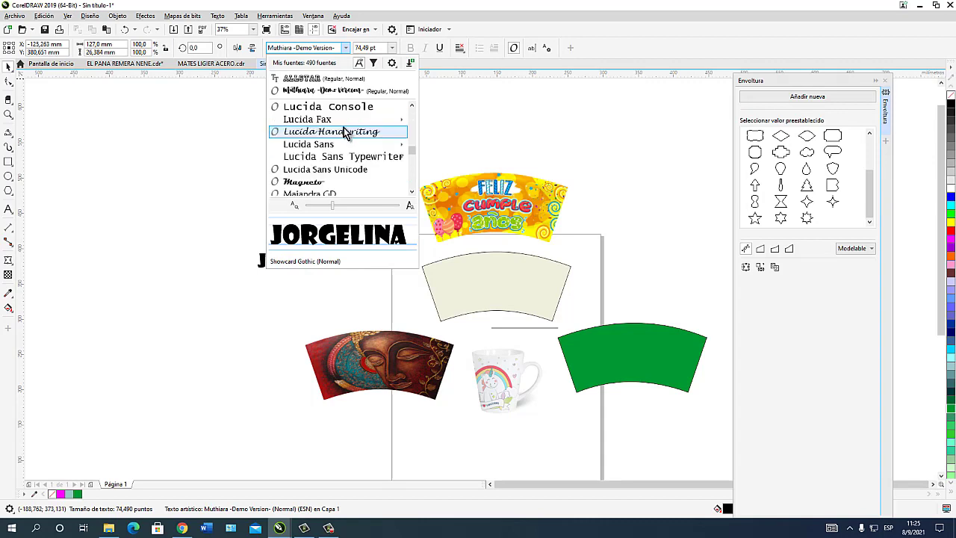
pyautogui.scroll(-2, 341, 139)
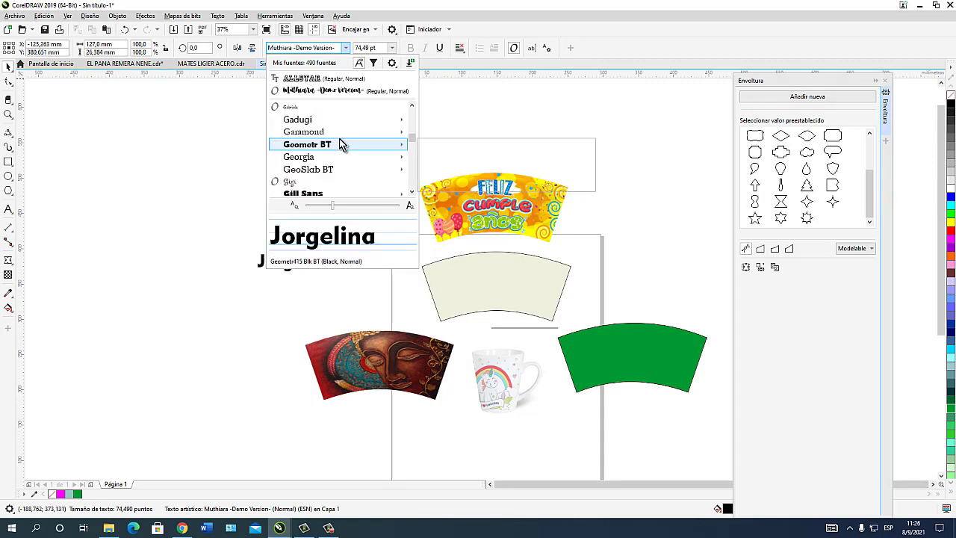
pyautogui.scroll(7, 335, 138)
pyautogui.scroll(2, 335, 136)
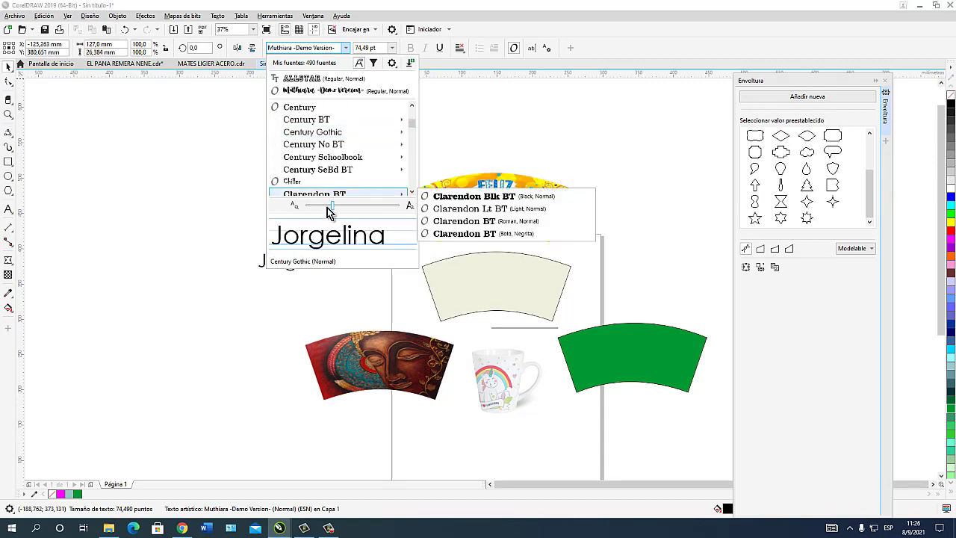
pyautogui.click(218, 312)
pyautogui.click(284, 309)
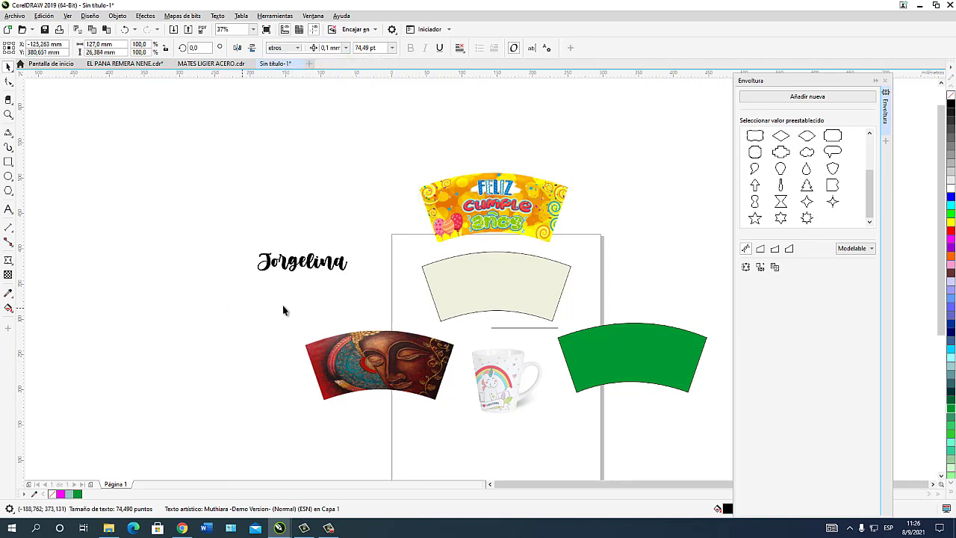
# Step: Try the name text on the cream template and move it to the empty area below the unicorn mug image
pyautogui.click(318, 263)
pyautogui.moveTo(318, 263); pyautogui.dragTo(514, 291)
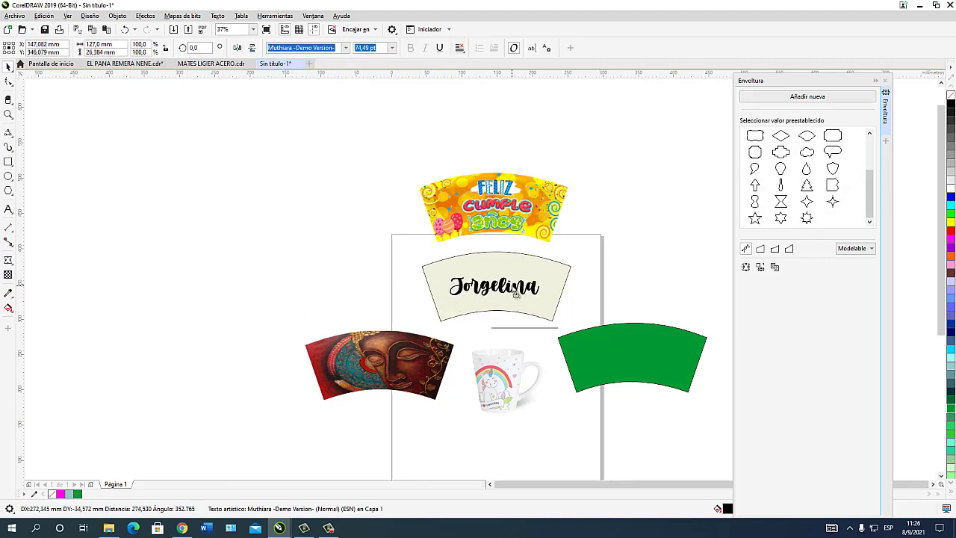
pyautogui.scroll(3, 511, 294)
pyautogui.scroll(-3, 511, 294)
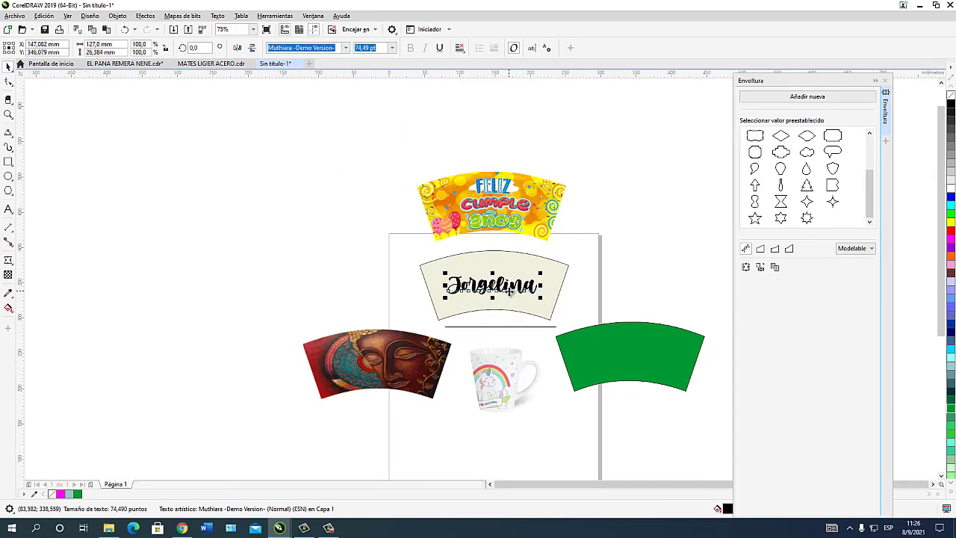
pyautogui.moveTo(509, 288); pyautogui.dragTo(523, 445)
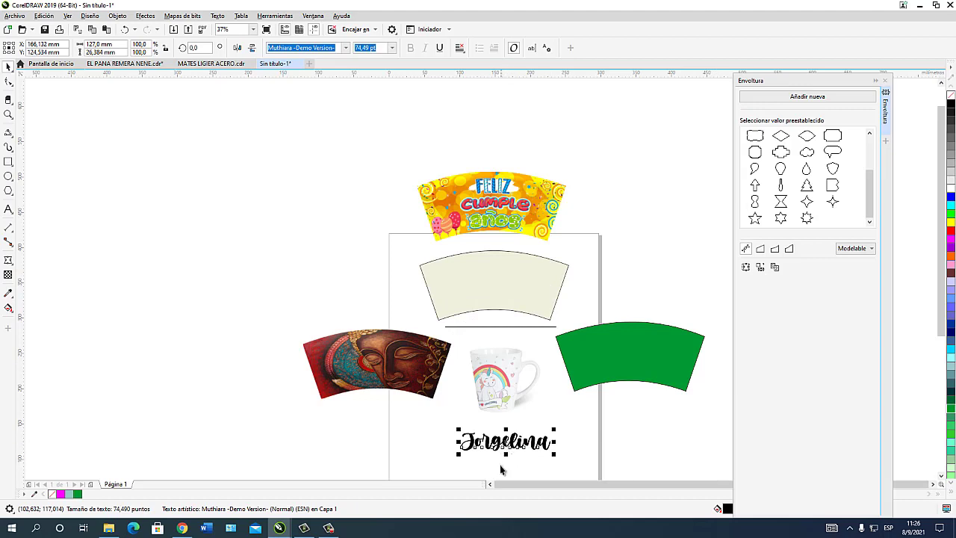
# Step: Copy the cream template's shape as an envelope onto the name text below the mug
pyautogui.scroll(2, 501, 469)
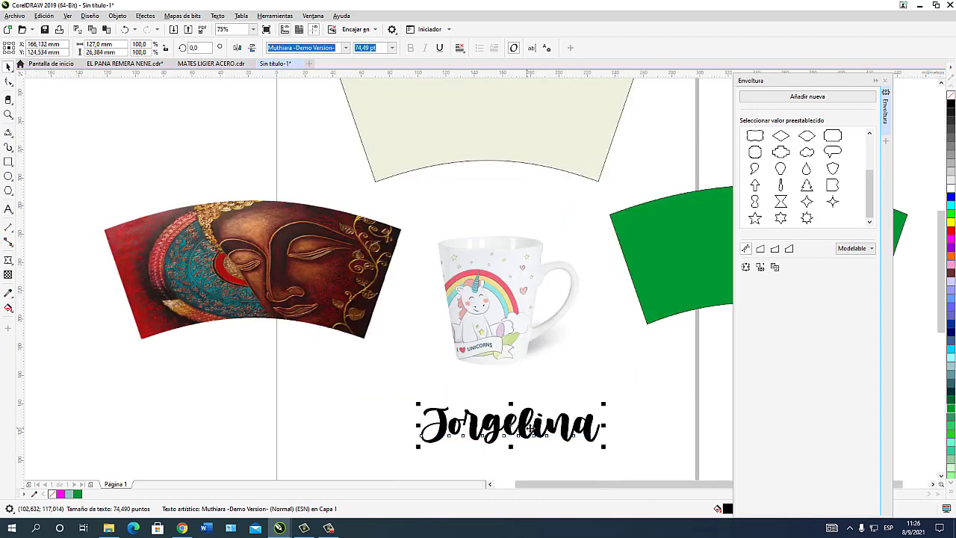
pyautogui.click(761, 268)
pyautogui.click(457, 121)
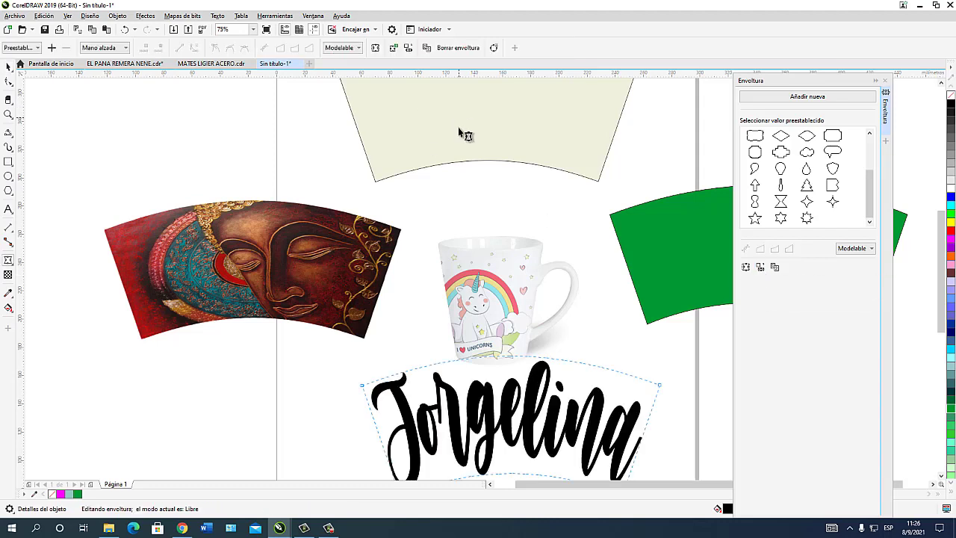
pyautogui.scroll(-2, 496, 298)
pyautogui.press('space')
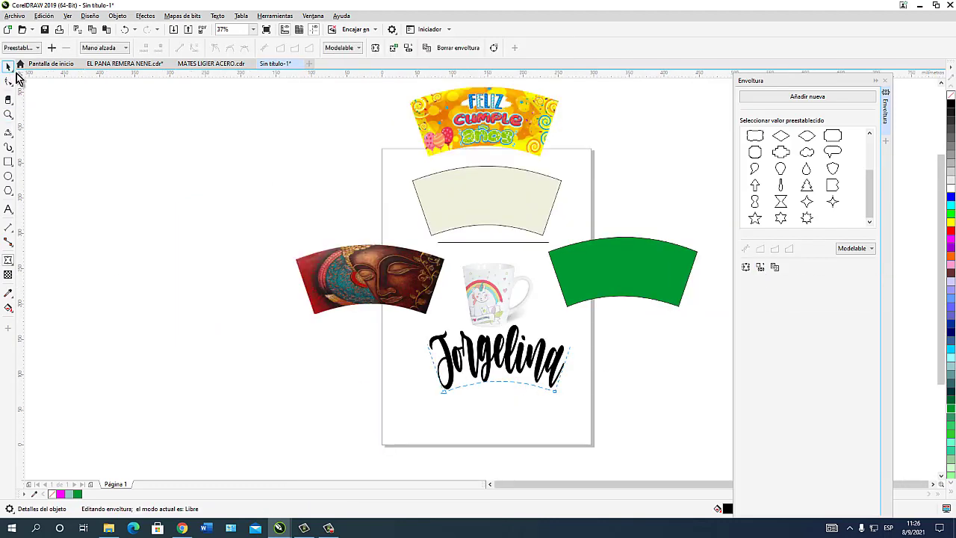
# Step: Place the warped name on the cream template and reduce it to about 174 mm wide and 68 mm high
pyautogui.moveTo(467, 346); pyautogui.dragTo(489, 200)
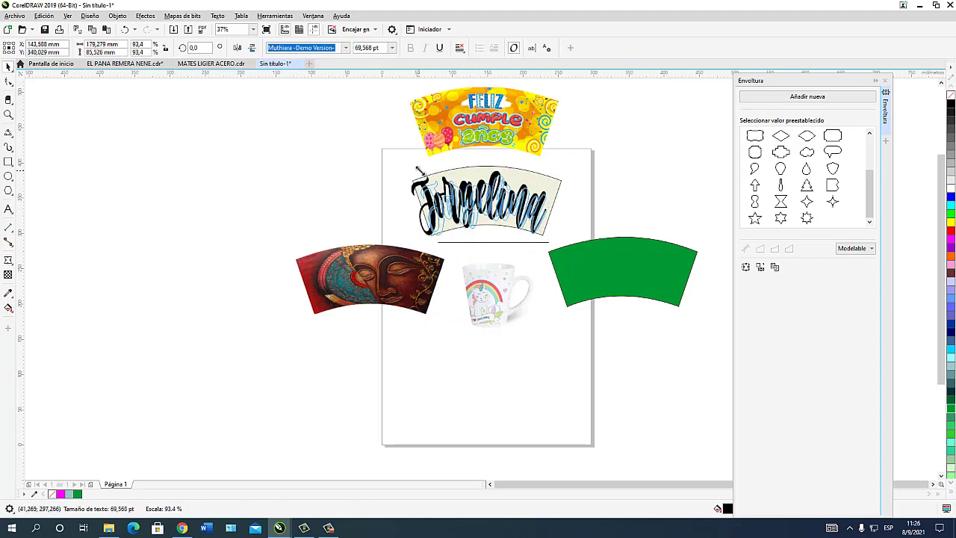
pyautogui.moveTo(484, 238); pyautogui.dragTo(485, 227)
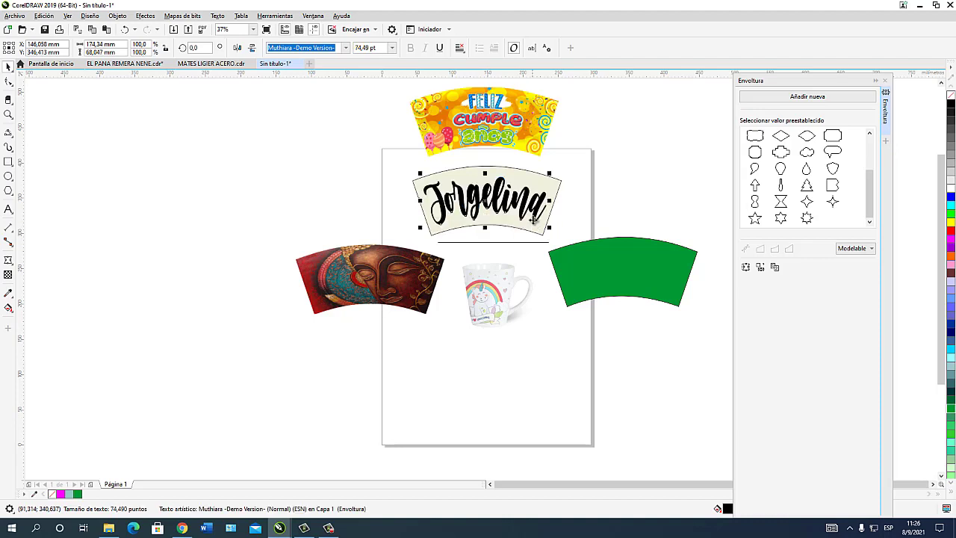
pyautogui.click(595, 221)
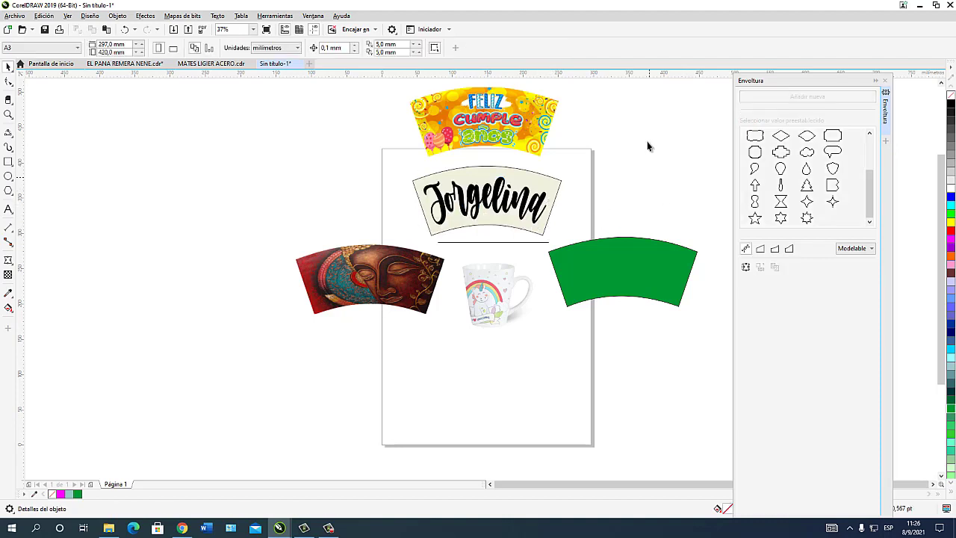
# Step: Move the warped name off the cream template to below the unicorn mug image and clear the selection
pyautogui.click(515, 198)
pyautogui.moveTo(478, 198); pyautogui.dragTo(466, 357)
pyautogui.click(682, 388)
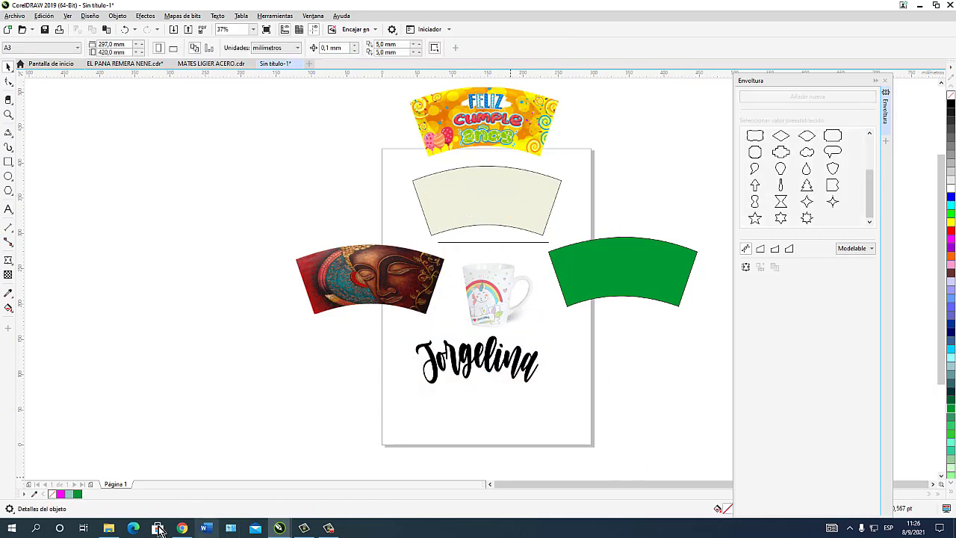
# Step: Import the blue rainbow pattern image from the Descargas folder and place it beside the page, over the Buddha image
pyautogui.click(108, 528)
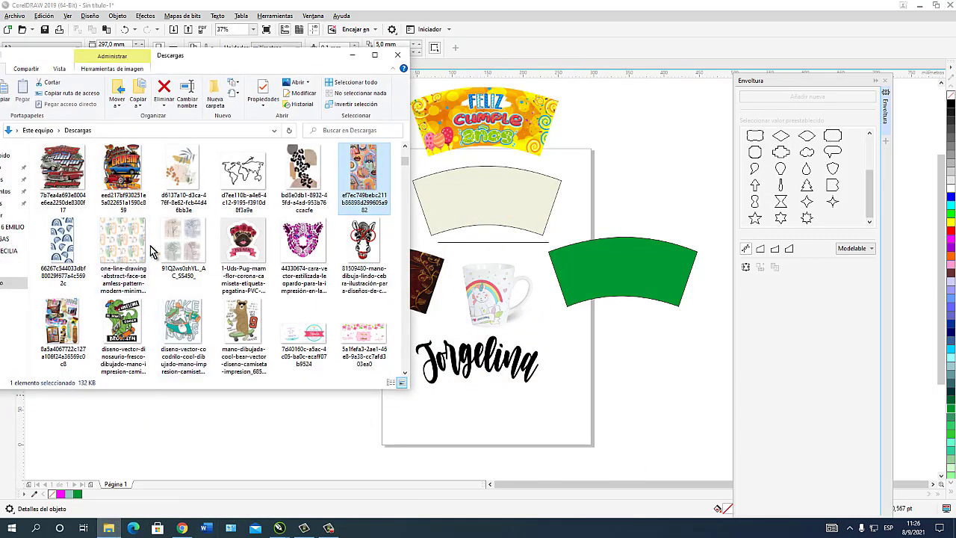
pyautogui.moveTo(71, 254); pyautogui.dragTo(623, 354)
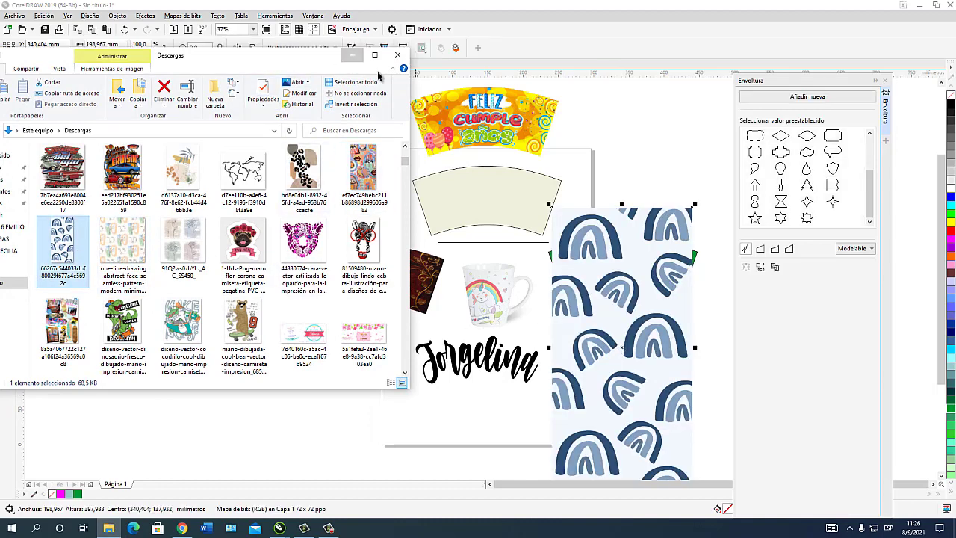
pyautogui.click(354, 56)
pyautogui.moveTo(698, 347); pyautogui.dragTo(386, 296)
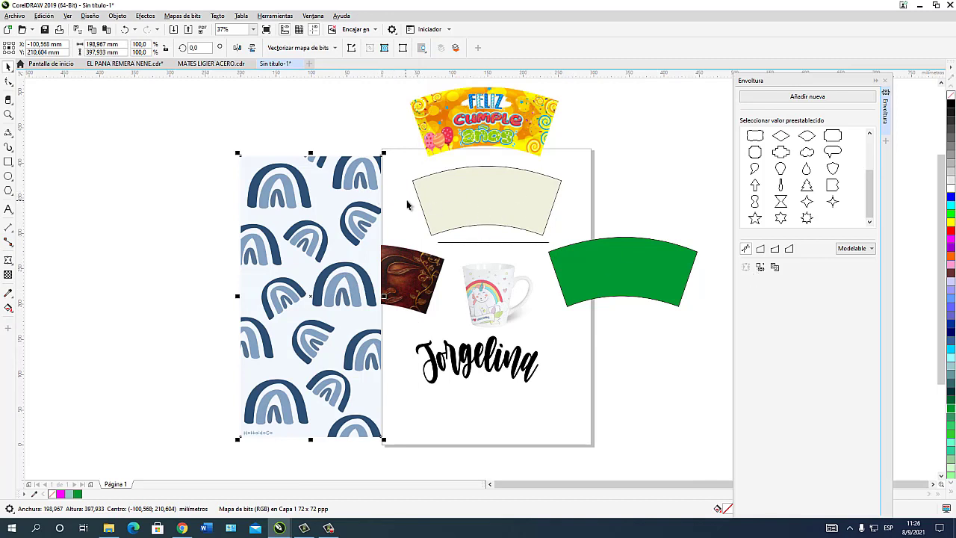
# Step: Warp the rainbow pattern with an envelope copied from the cream template and move it below the name text
pyautogui.click(762, 269)
pyautogui.click(500, 198)
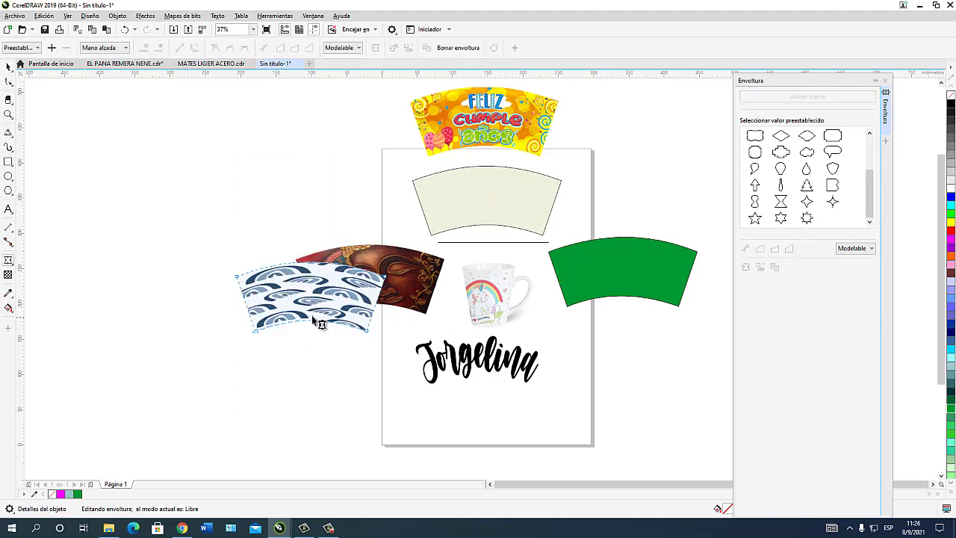
pyautogui.press('space')
pyautogui.moveTo(337, 277); pyautogui.dragTo(506, 397)
# Step: Delete the unicorn mug image and move the name text, green template and Buddha image outward to clear the page
pyautogui.click(489, 307)
pyautogui.press('Delete')
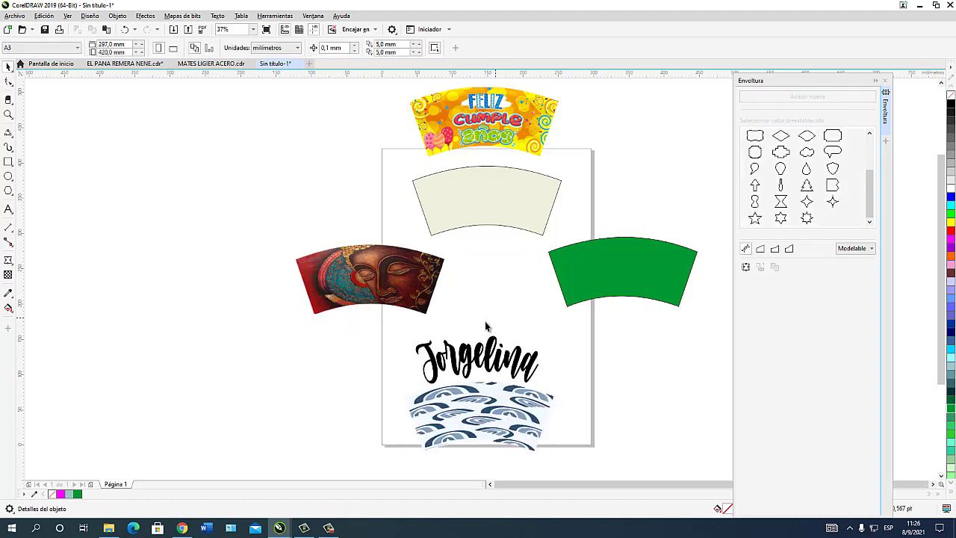
pyautogui.moveTo(481, 348); pyautogui.dragTo(276, 174)
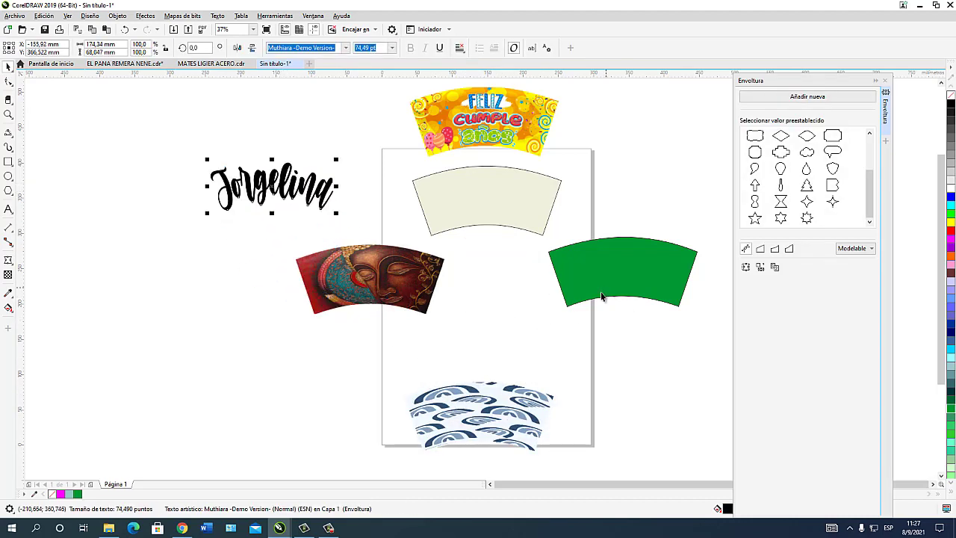
pyautogui.click(601, 297)
pyautogui.moveTo(615, 269); pyautogui.dragTo(702, 215)
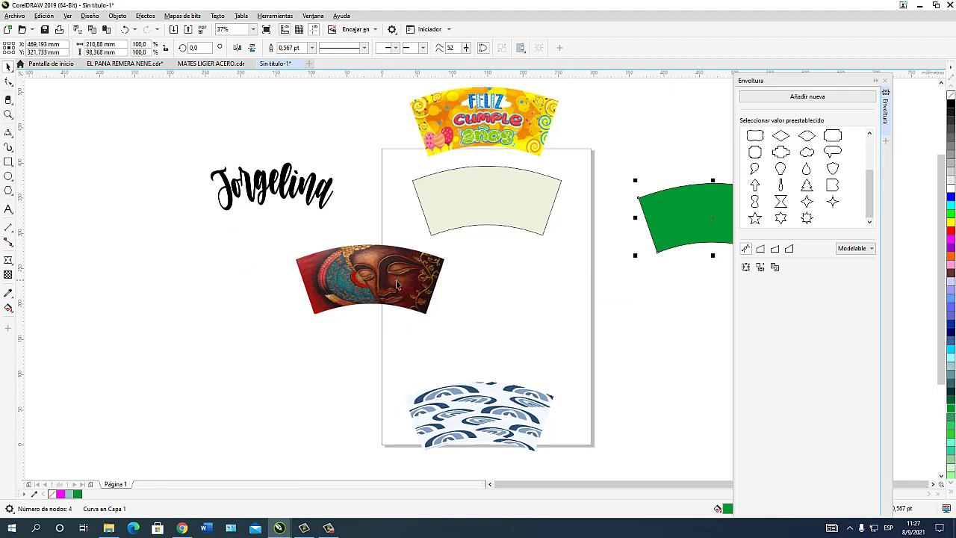
pyautogui.moveTo(396, 284); pyautogui.dragTo(289, 322)
# Step: Inspect the warped rainbow pattern beneath the cream template, undo its move and delete it
pyautogui.moveTo(502, 413); pyautogui.dragTo(519, 268)
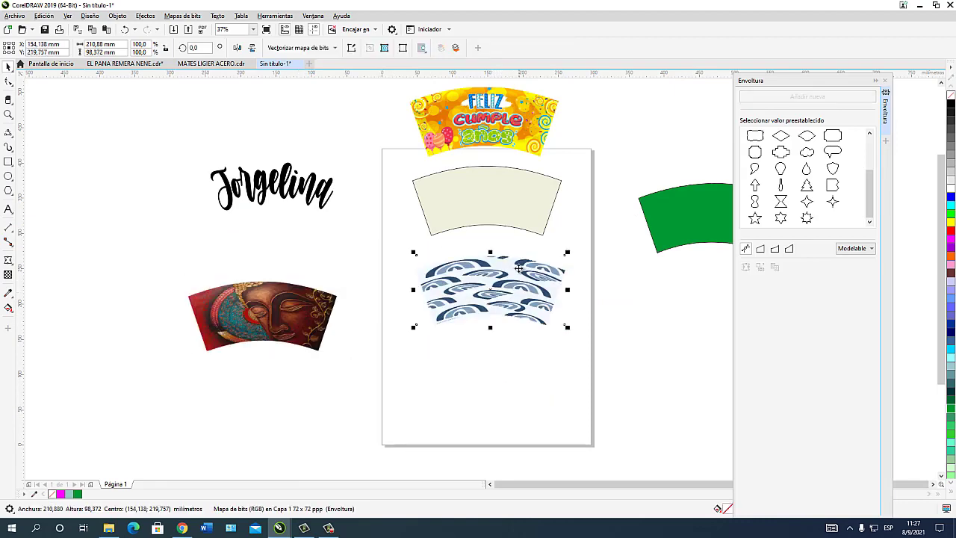
pyautogui.scroll(4, 519, 269)
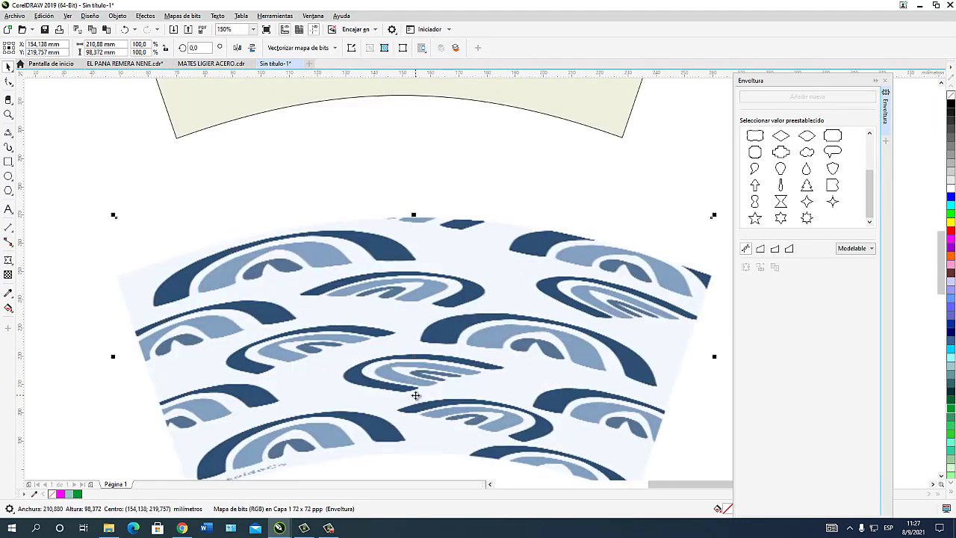
pyautogui.scroll(-4, 403, 323)
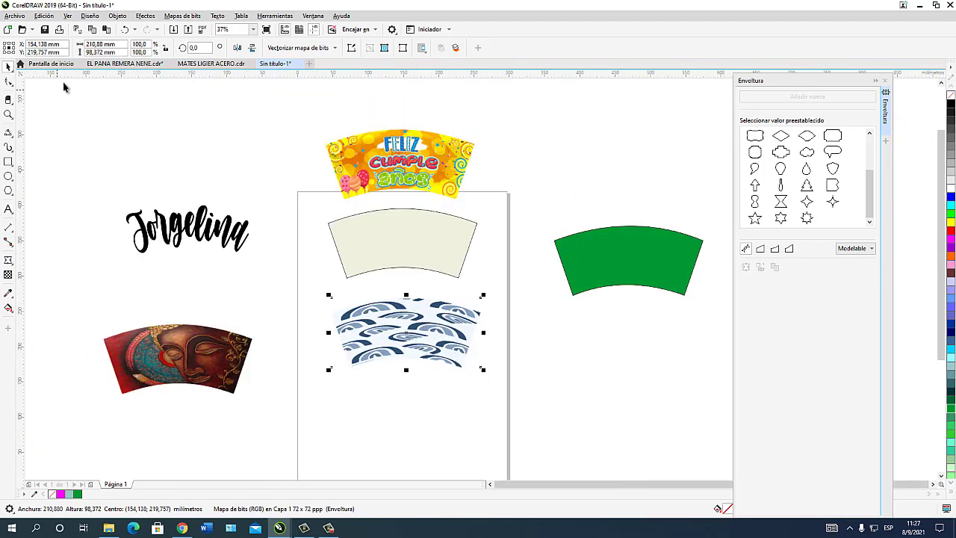
pyautogui.click(125, 30)
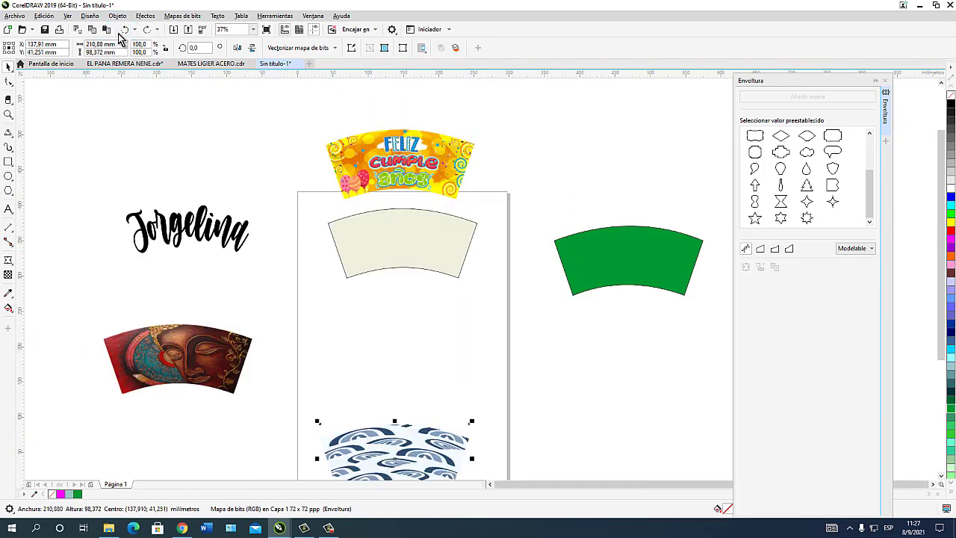
pyautogui.press('Delete')
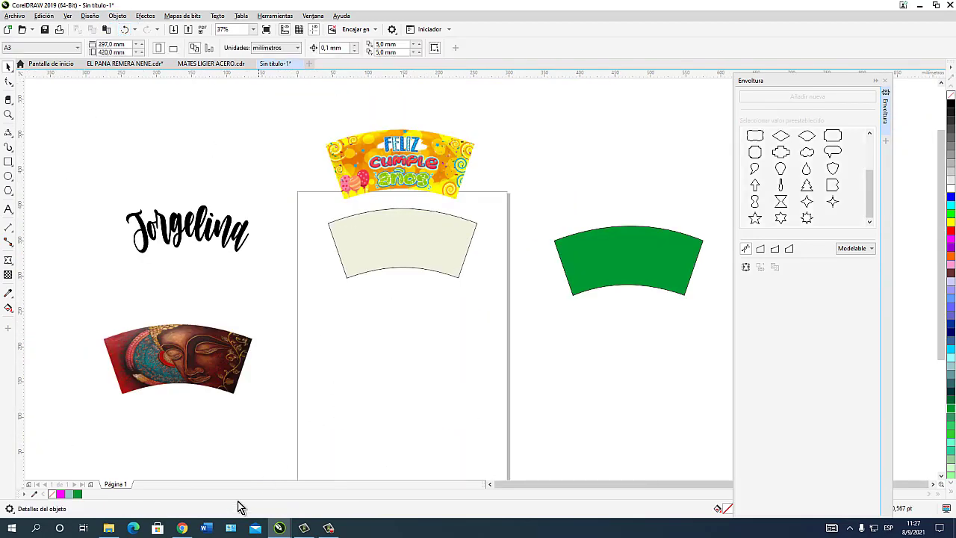
# Step: Import the rainbow pattern image from Descargas again and reduce it to about 56 mm wide below the cream template
pyautogui.click(108, 528)
pyautogui.moveTo(62, 247); pyautogui.dragTo(425, 235)
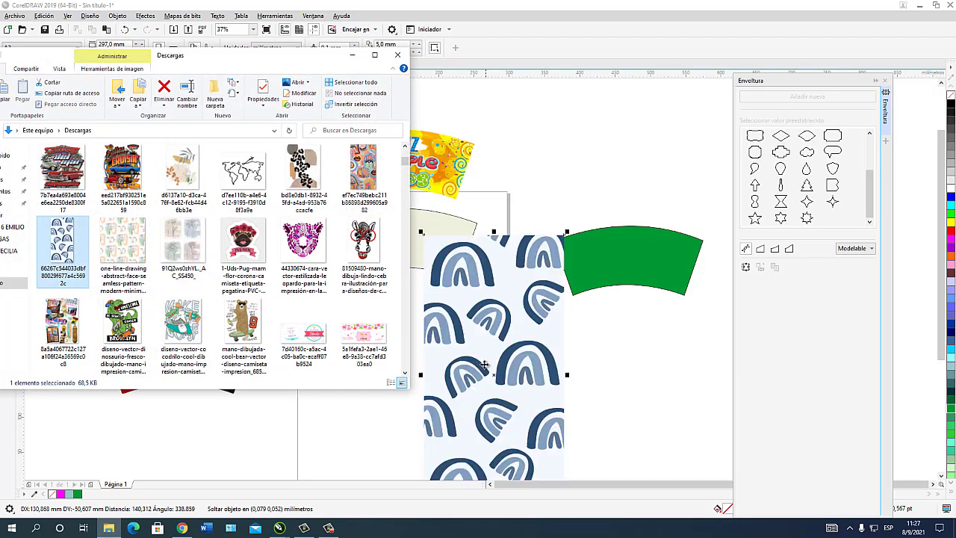
pyautogui.click(421, 224)
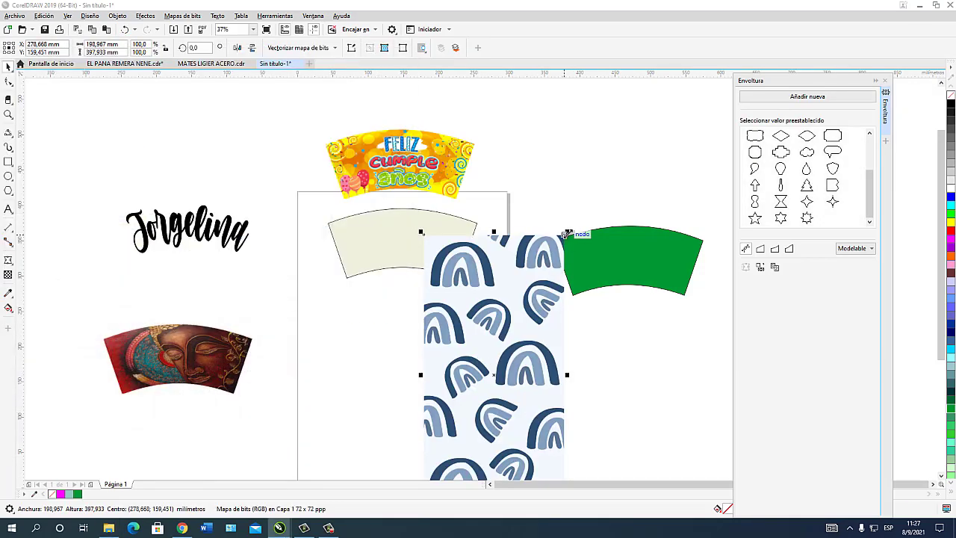
pyautogui.moveTo(567, 233); pyautogui.dragTo(505, 359)
pyautogui.moveTo(469, 425); pyautogui.dragTo(353, 400)
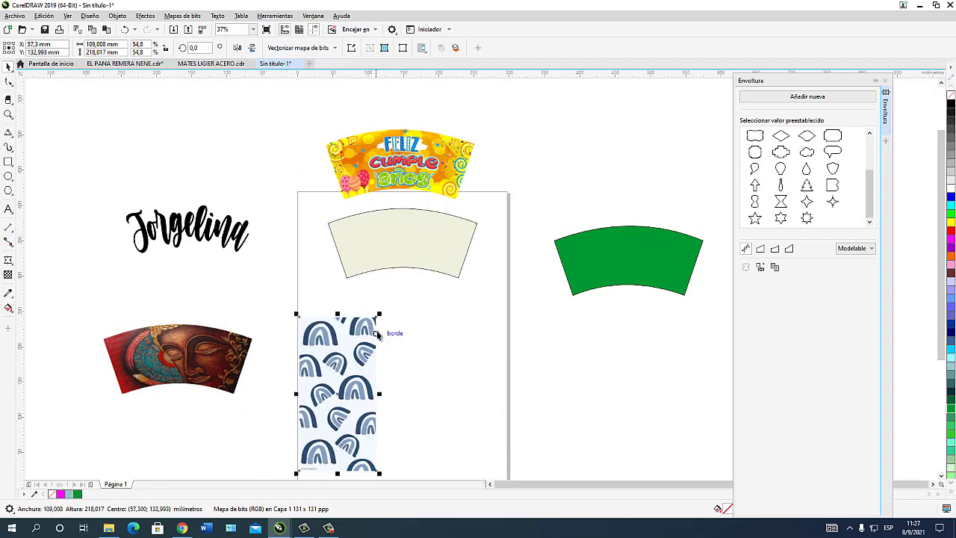
pyautogui.moveTo(379, 316); pyautogui.dragTo(334, 362)
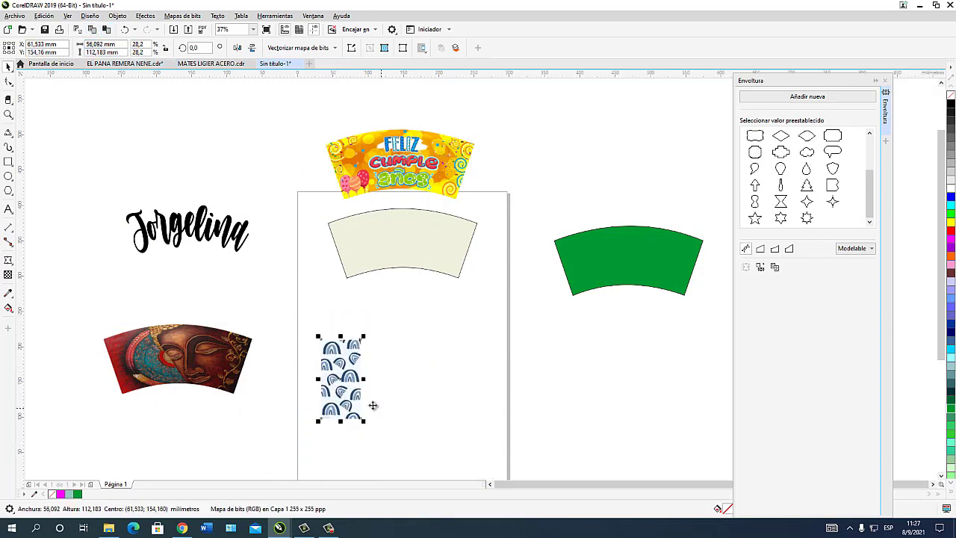
# Step: Duplicate the small rainbow pattern edge to edge along its right side and clear the selection
pyautogui.scroll(2, 322, 417)
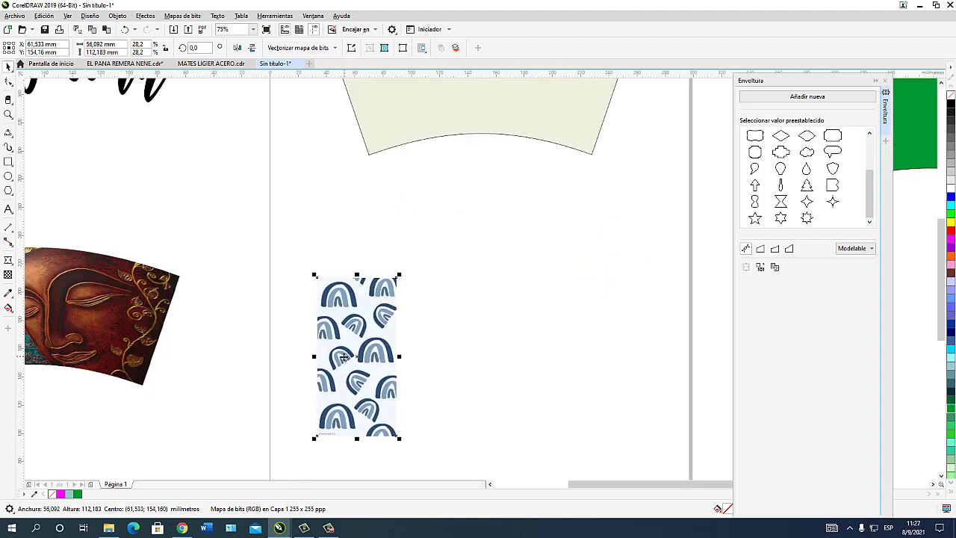
pyautogui.moveTo(342, 357); pyautogui.dragTo(423, 355)
pyautogui.rightClick(423, 355)
pyautogui.click(483, 372)
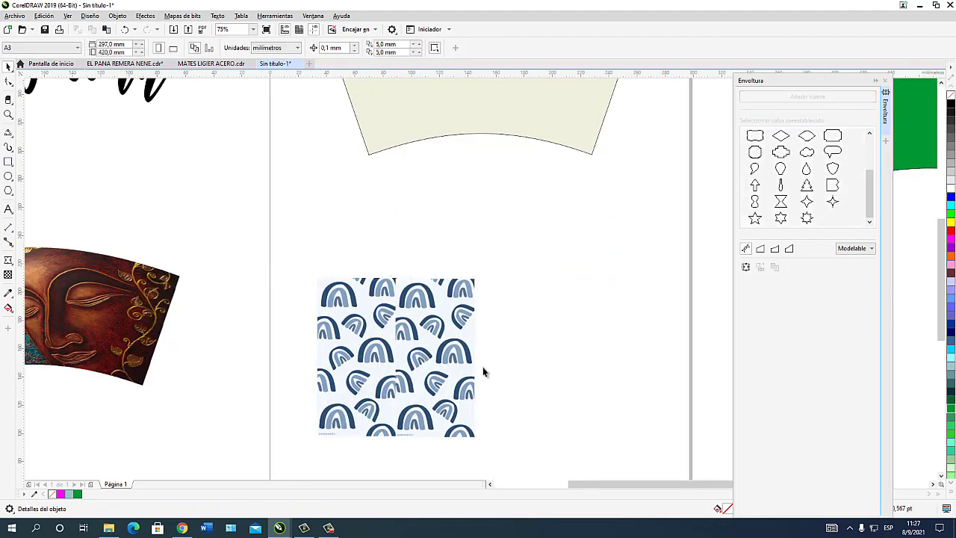
# Step: Nudge the duplicated rainbow tile upward so its top edge lines up with the original tile
pyautogui.click(416, 334)
pyautogui.scroll(2, 405, 289)
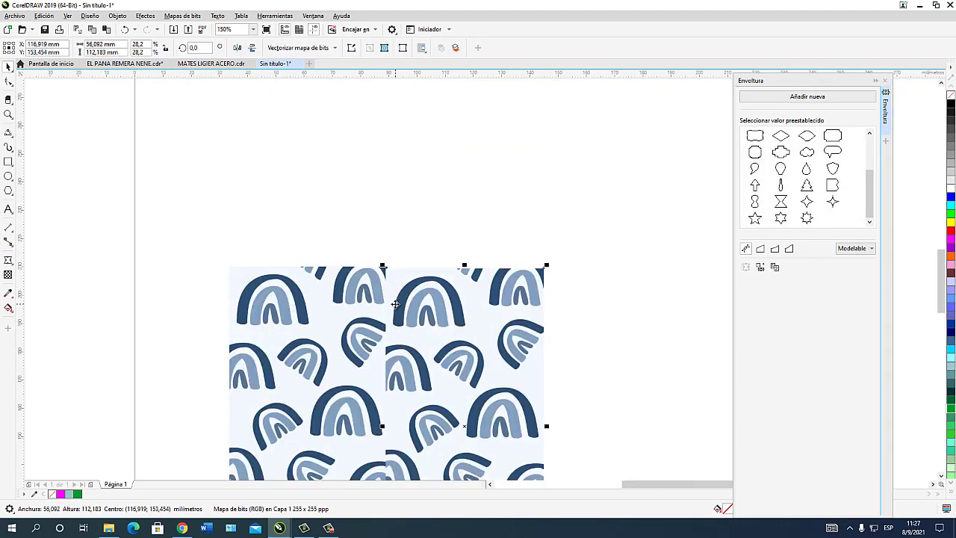
pyautogui.press('Up')
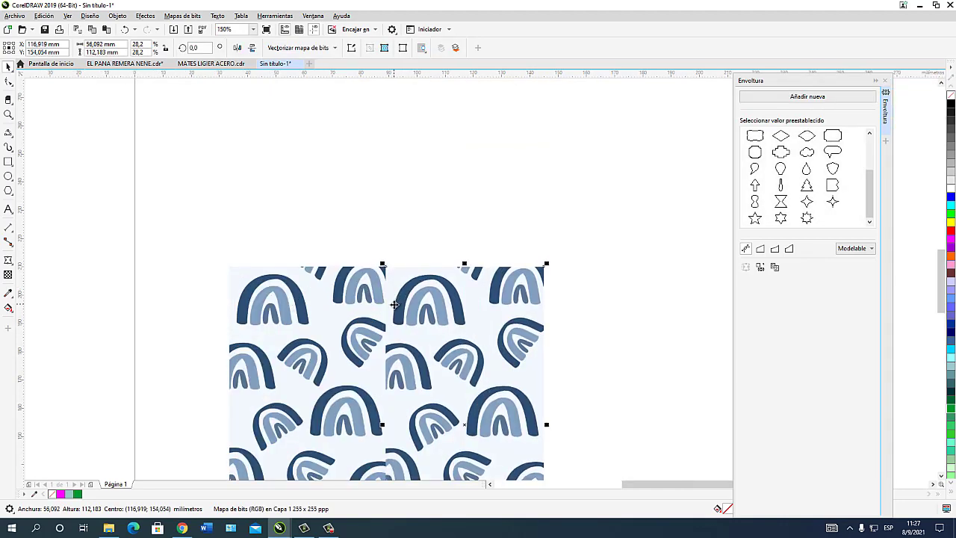
pyautogui.click(614, 348)
pyautogui.scroll(-2, 609, 348)
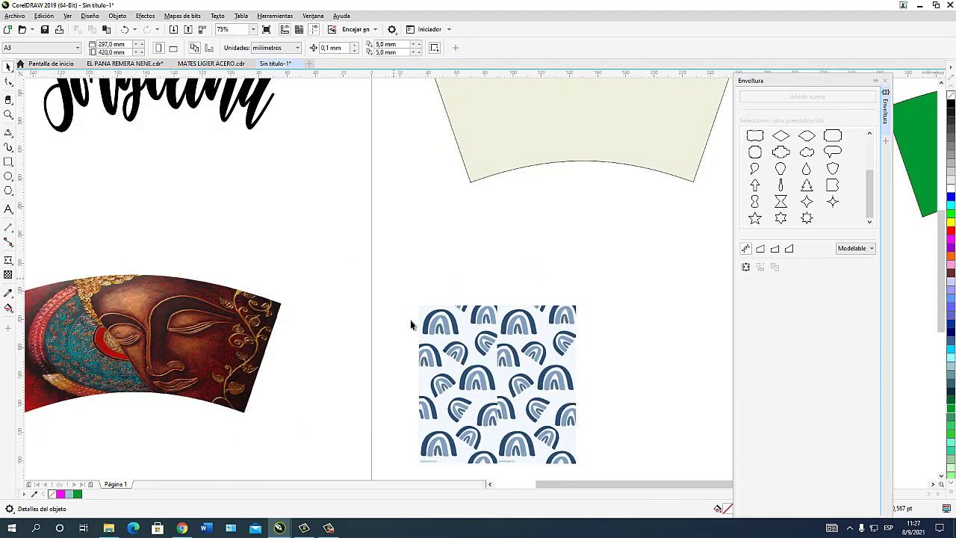
# Step: Copy and paste both rainbow tiles and place the copies edge to edge along the right side, forming a row of four
pyautogui.moveTo(410, 323); pyautogui.dragTo(674, 469)
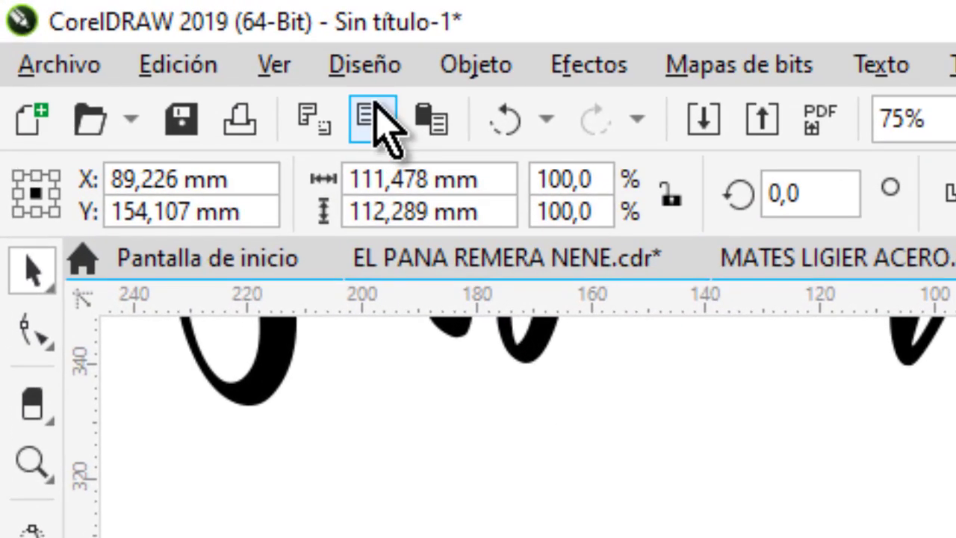
pyautogui.click(433, 121)
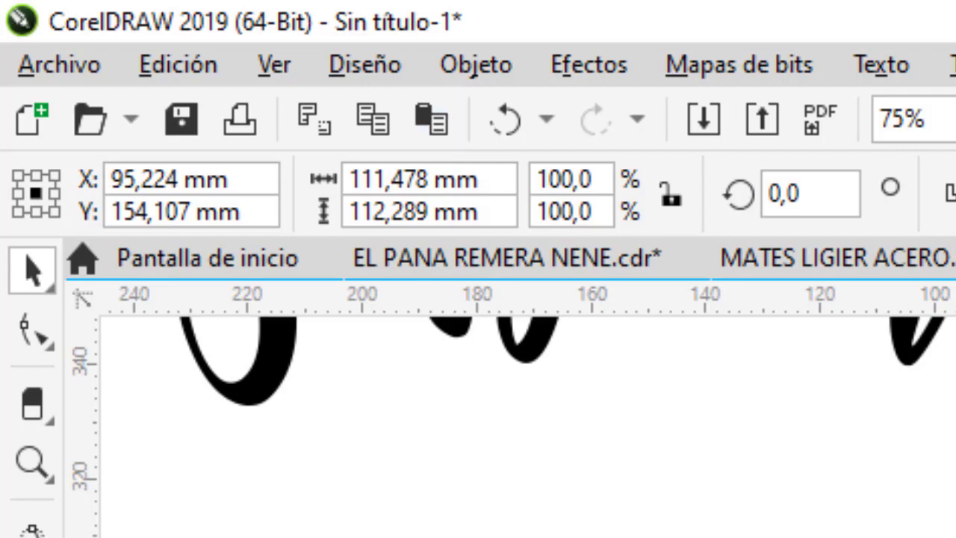
pyautogui.moveTo(451, 334); pyautogui.dragTo(598, 335)
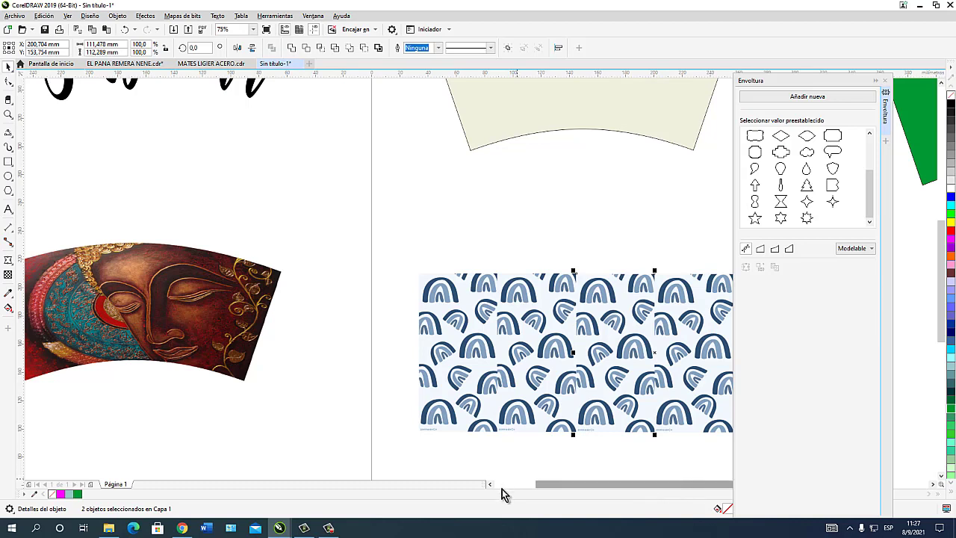
pyautogui.click(640, 459)
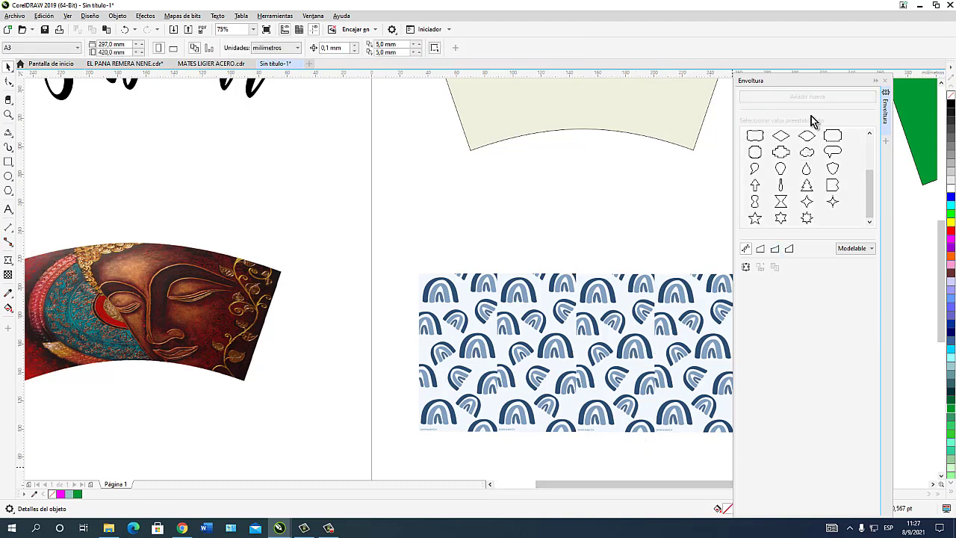
# Step: Move the Envelope docker aside to uncover the whole row of rainbow tiles
pyautogui.moveTo(832, 84); pyautogui.dragTo(901, 101)
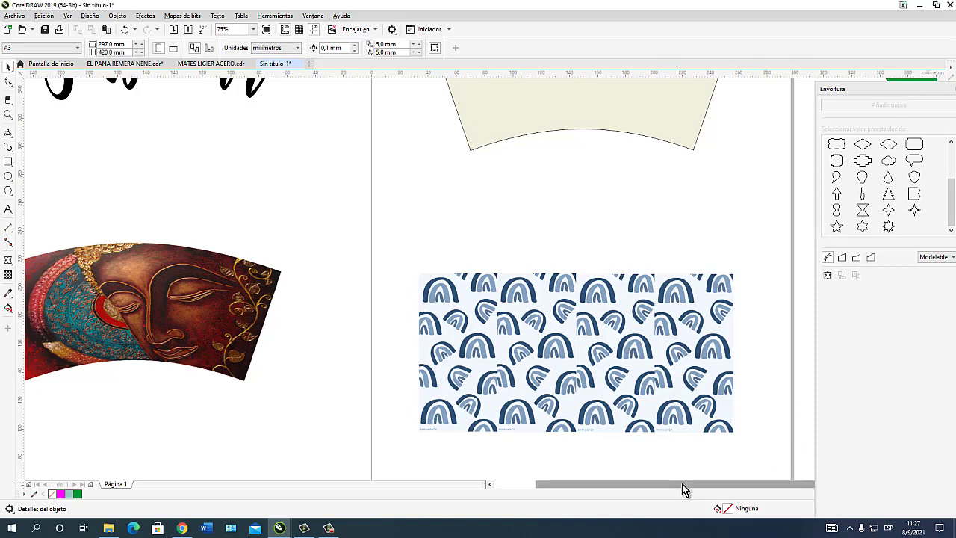
pyautogui.scroll(2, 758, 386)
pyautogui.scroll(-2, 747, 340)
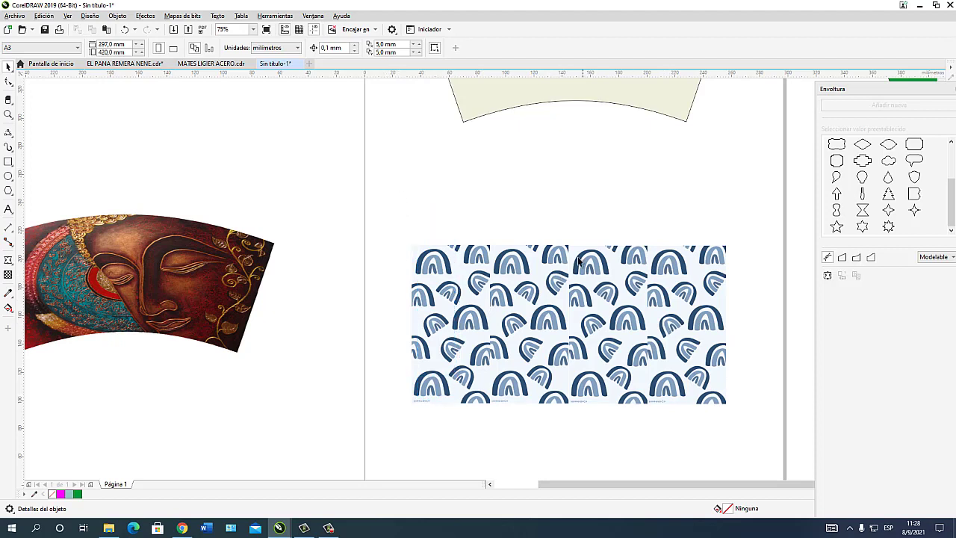
# Step: Convert the four rainbow tiles into a single 300 ppi bitmap
pyautogui.moveTo(396, 207); pyautogui.dragTo(749, 429)
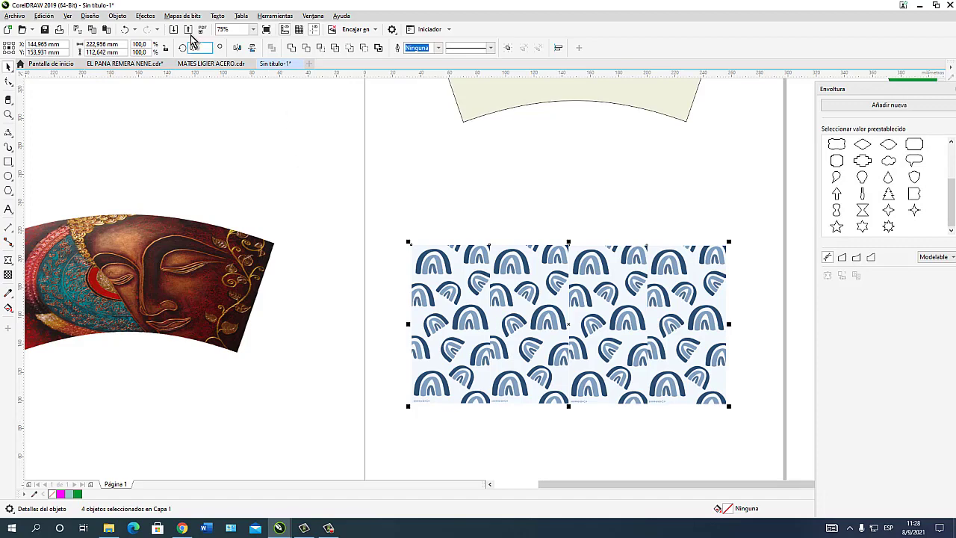
pyautogui.click(183, 16)
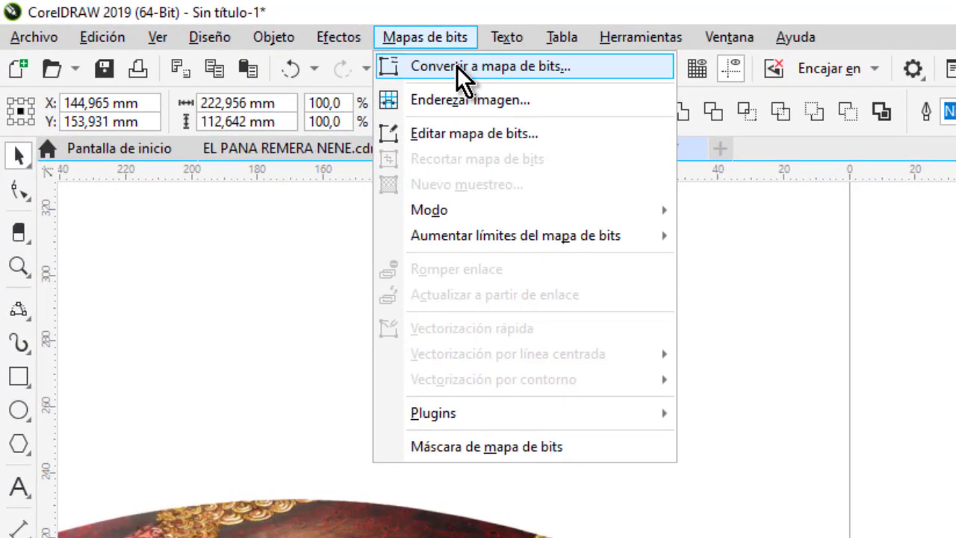
pyautogui.click(456, 66)
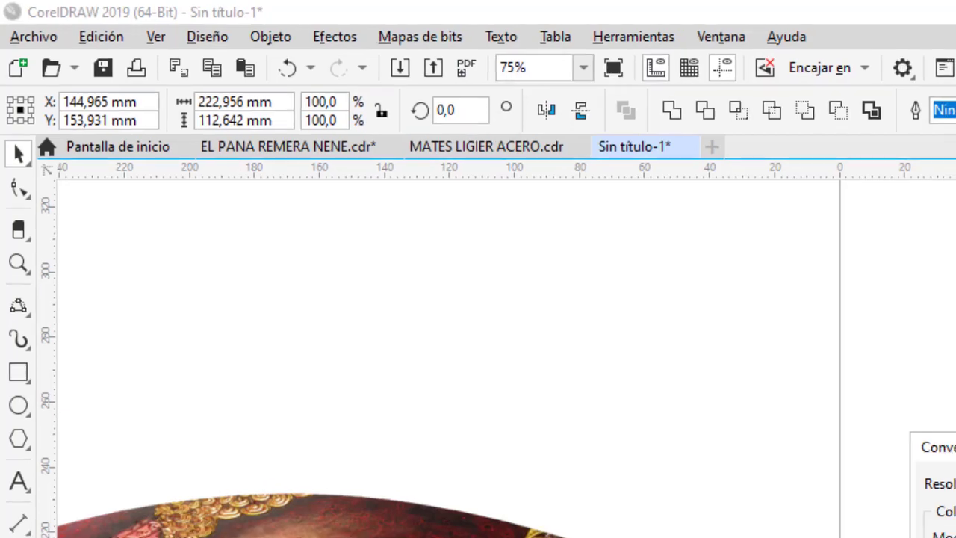
pyautogui.press('Return')
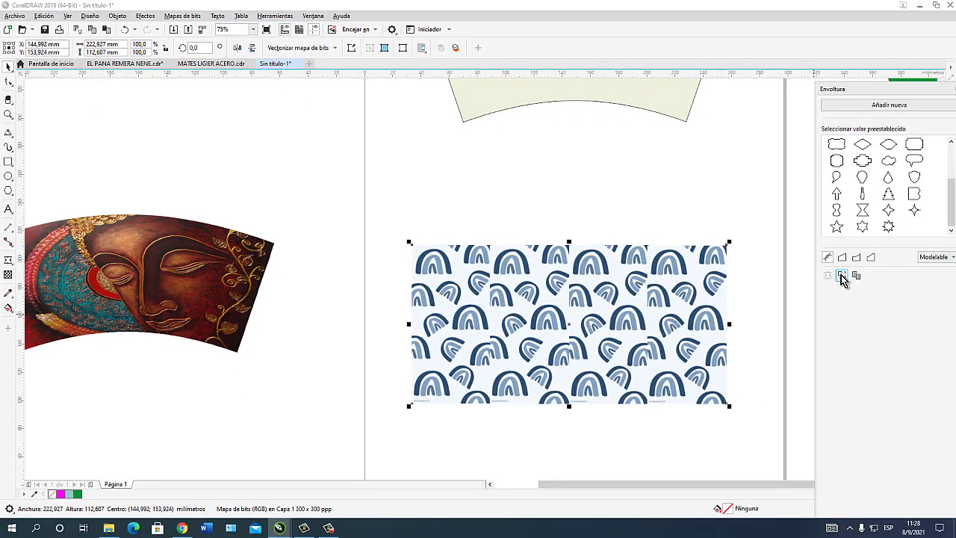
# Step: Warp the rainbow pattern bitmap to the shape of the cream template with the Envelope effect and clear the selection
pyautogui.click(622, 96)
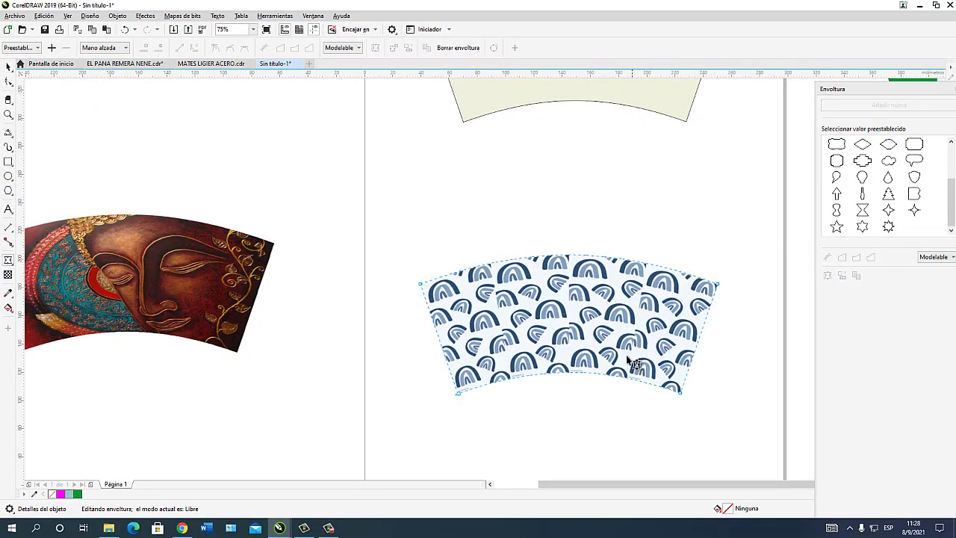
pyautogui.click(8, 66)
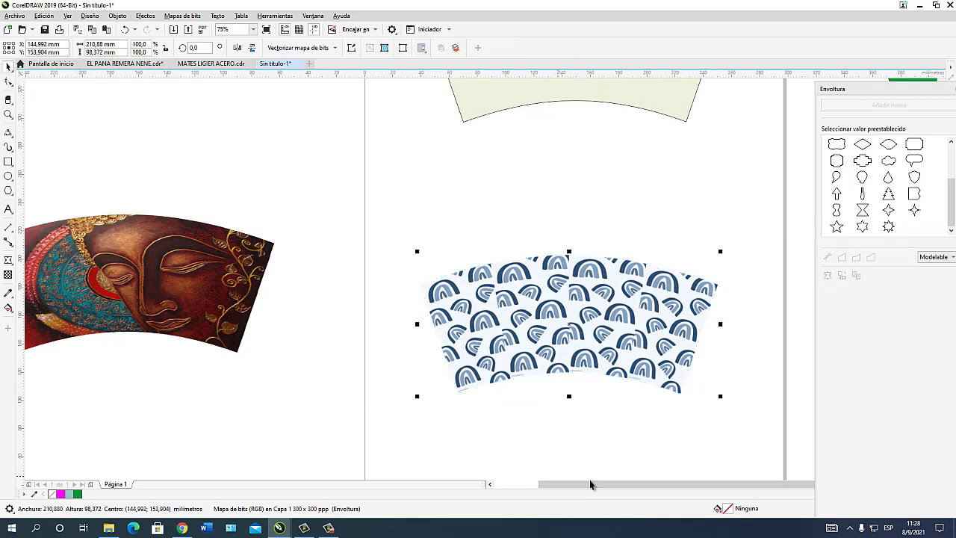
pyautogui.click(598, 421)
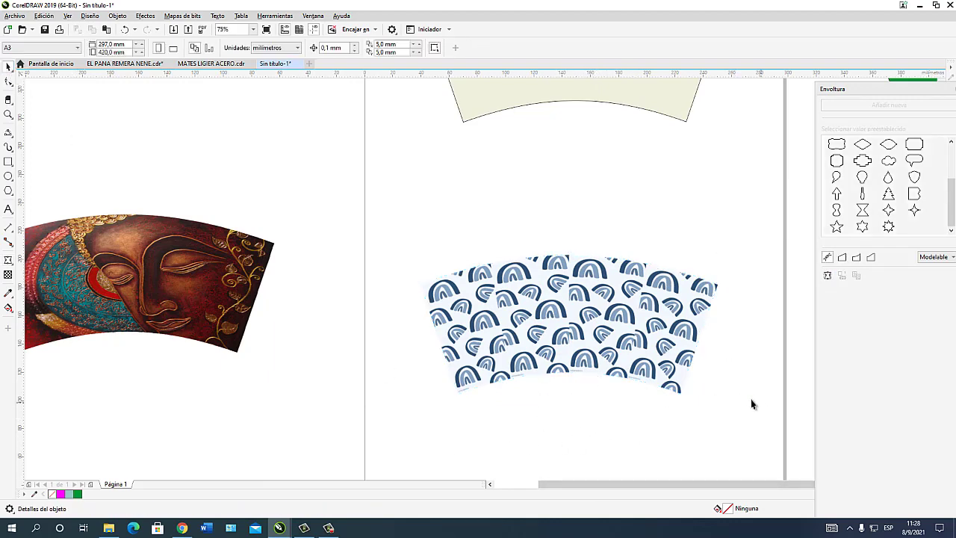
# Step: Move the warped rainbow pattern off the page, below the Buddha image
pyautogui.scroll(2, 641, 346)
pyautogui.click(554, 317)
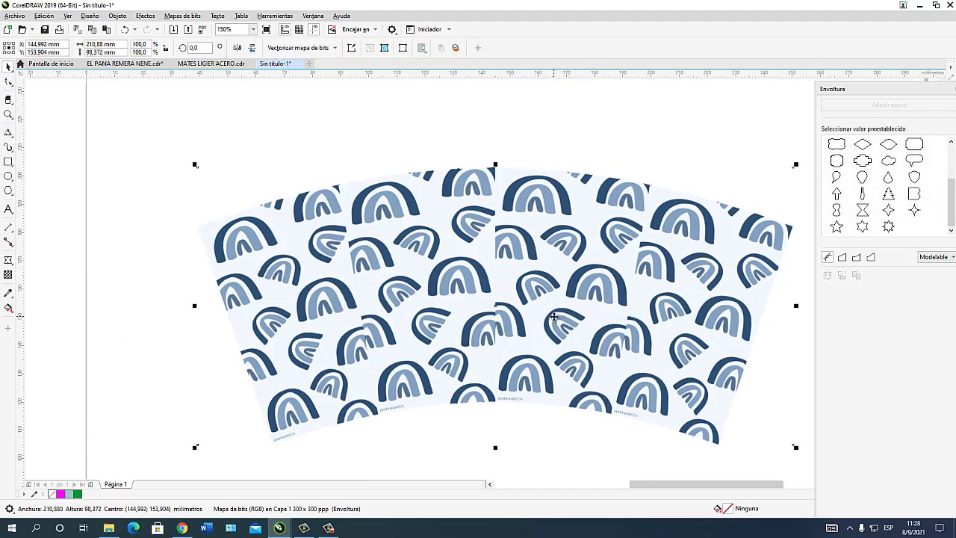
pyautogui.scroll(-4, 551, 309)
pyautogui.moveTo(551, 309); pyautogui.dragTo(261, 407)
# Step: Import the zebra with red glasses image from the Descargas folder onto the page below the cream template
pyautogui.click(108, 529)
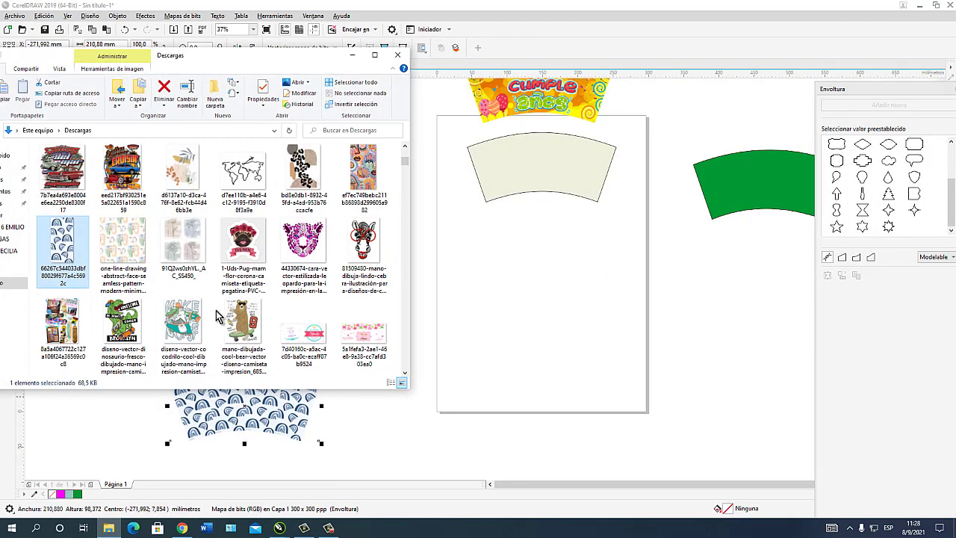
pyautogui.moveTo(364, 247); pyautogui.dragTo(504, 262)
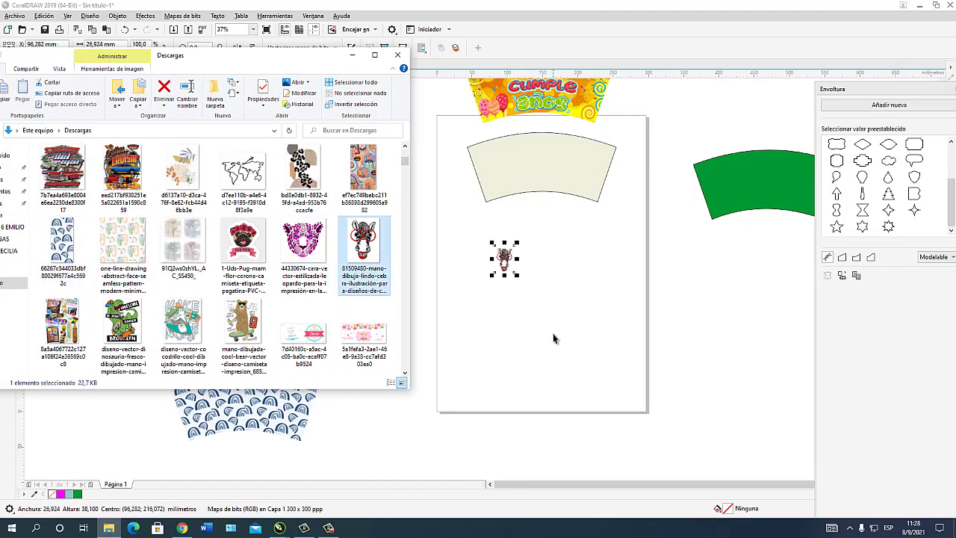
pyautogui.click(352, 56)
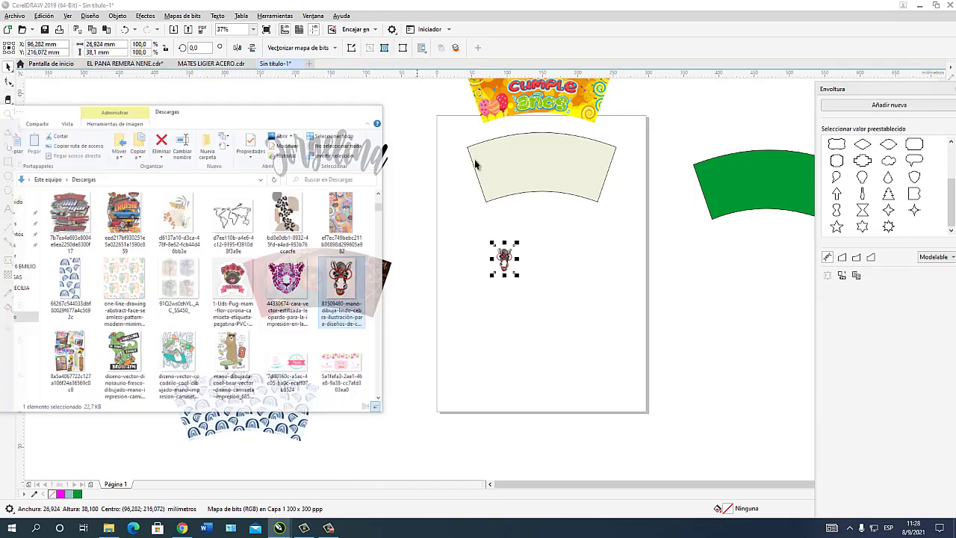
pyautogui.scroll(2, 518, 251)
pyautogui.scroll(2, 517, 251)
pyautogui.scroll(2, 495, 307)
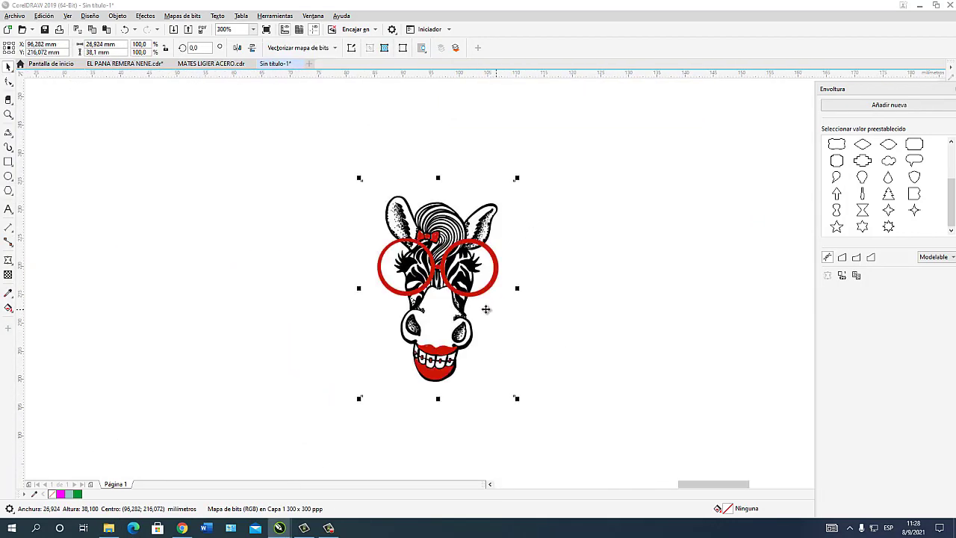
pyautogui.scroll(-6, 548, 350)
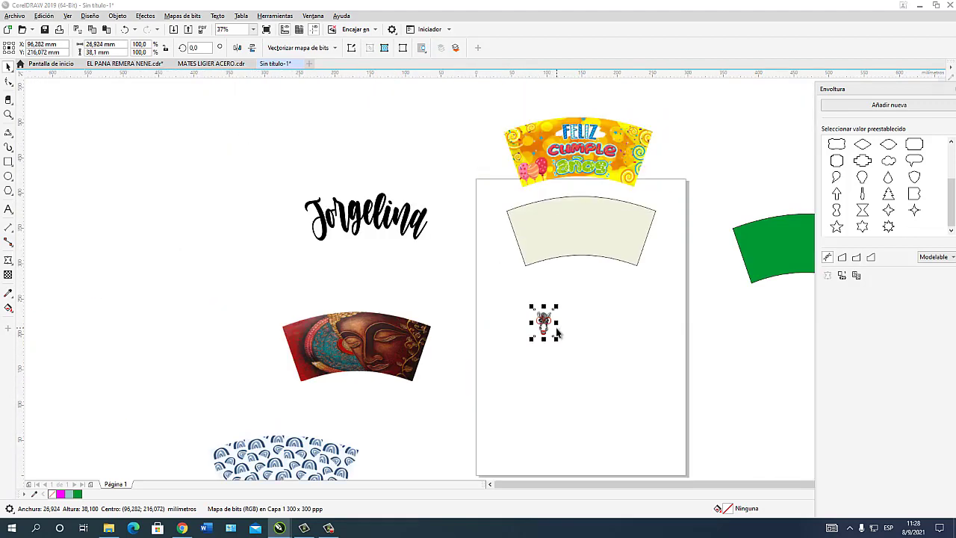
pyautogui.moveTo(555, 337)
pyautogui.mouseDown()
pyautogui.moveTo(570, 352)
pyautogui.moveTo(588, 224)
pyautogui.moveTo(611, 263)
pyautogui.moveTo(557, 334)
pyautogui.mouseUp()
pyautogui.click(651, 414)
pyautogui.scroll(2, 559, 358)
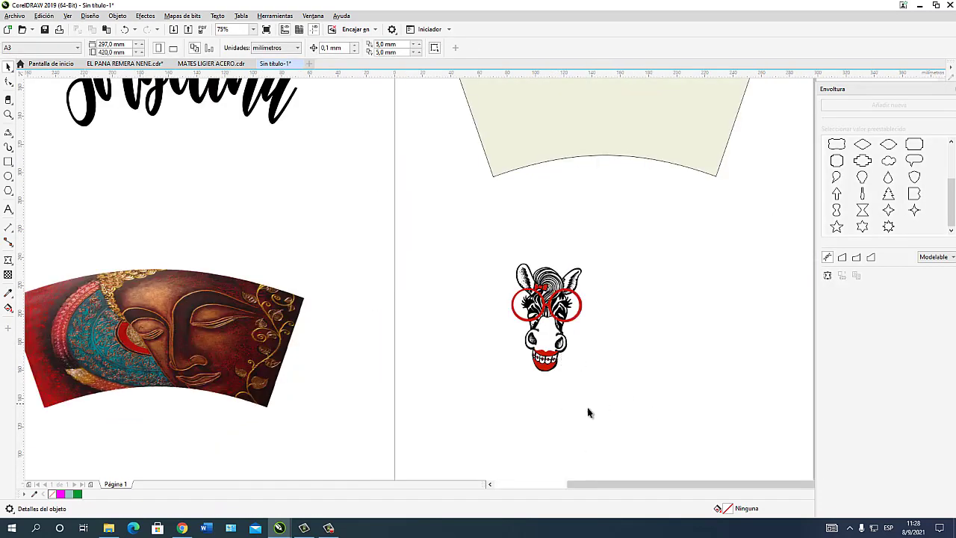
# Step: Draw a rectangle about 171 by 108 mm and position it around the zebra image
pyautogui.click(8, 161)
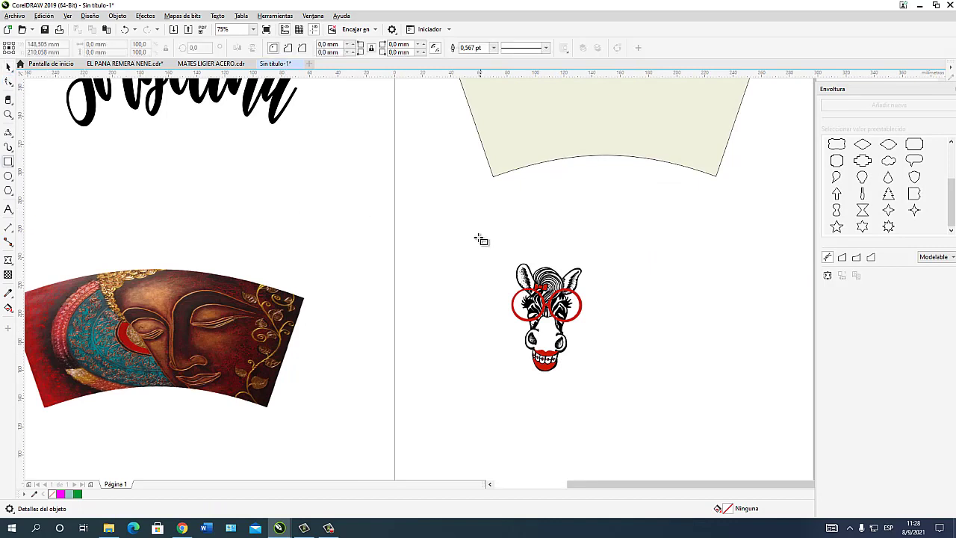
pyautogui.moveTo(473, 226)
pyautogui.mouseDown()
pyautogui.moveTo(478, 342)
pyautogui.moveTo(775, 418)
pyautogui.moveTo(715, 380)
pyautogui.mouseUp()
pyautogui.click(560, 427)
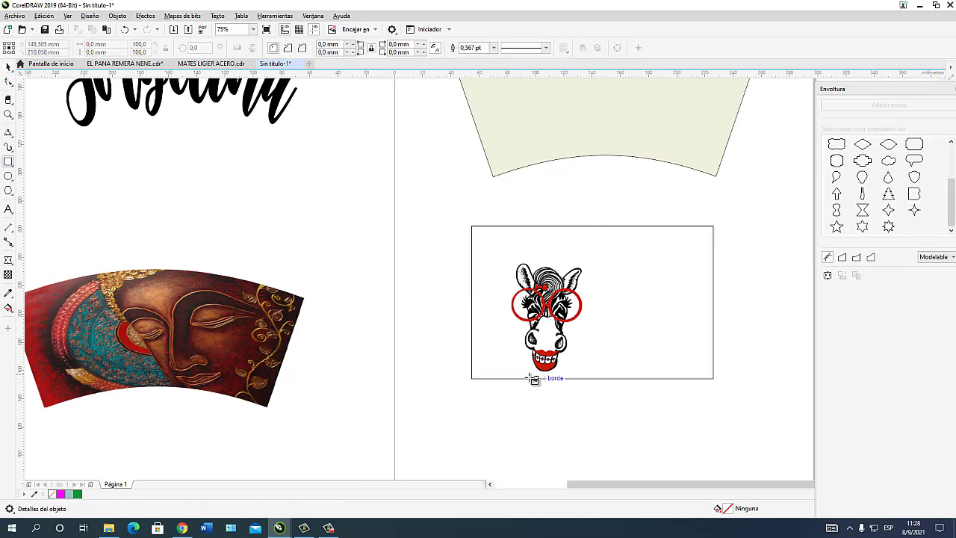
pyautogui.click(8, 66)
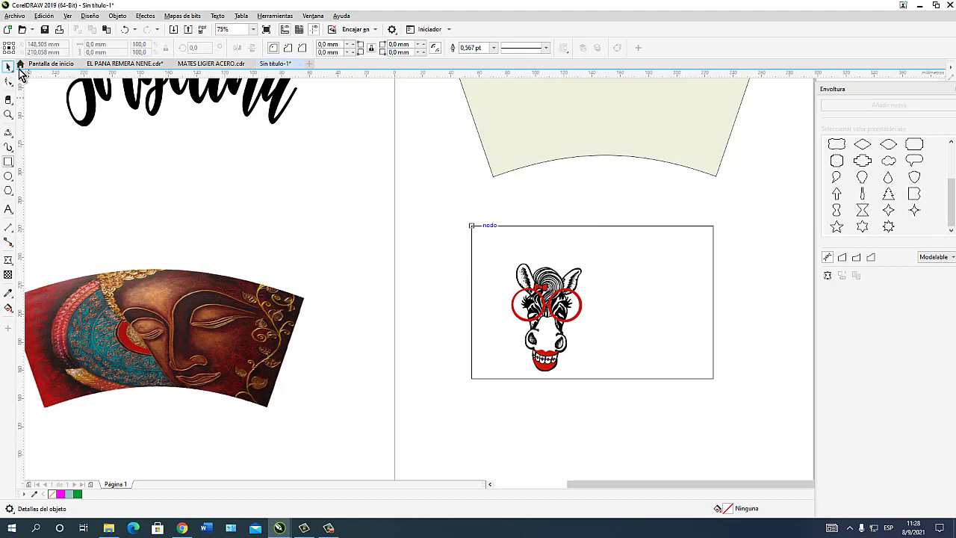
pyautogui.click(593, 227)
pyautogui.moveTo(592, 228); pyautogui.dragTo(566, 256)
pyautogui.click(557, 401)
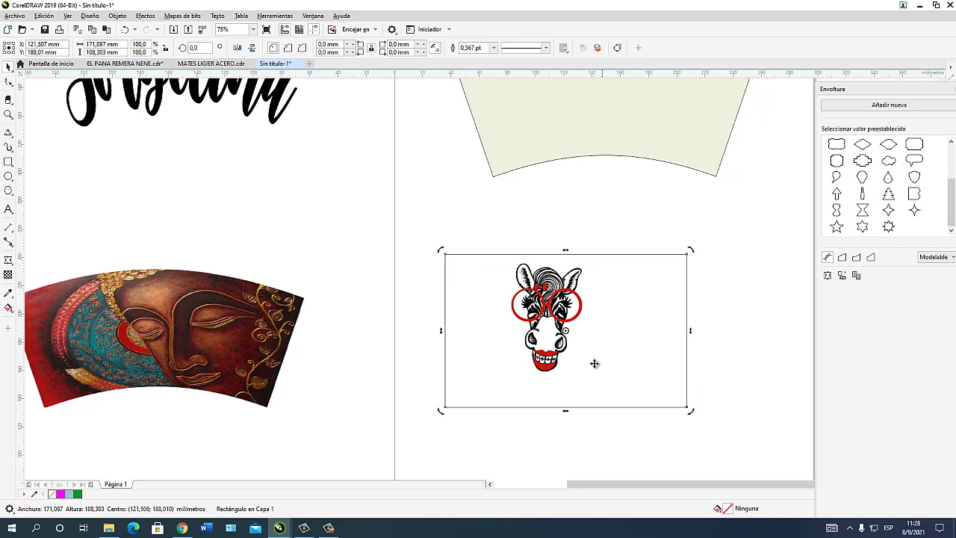
# Step: Widen the rectangle around the zebra to about 193 mm and send it to the back of the page
pyautogui.click(686, 322)
pyautogui.moveTo(690, 331); pyautogui.dragTo(720, 331)
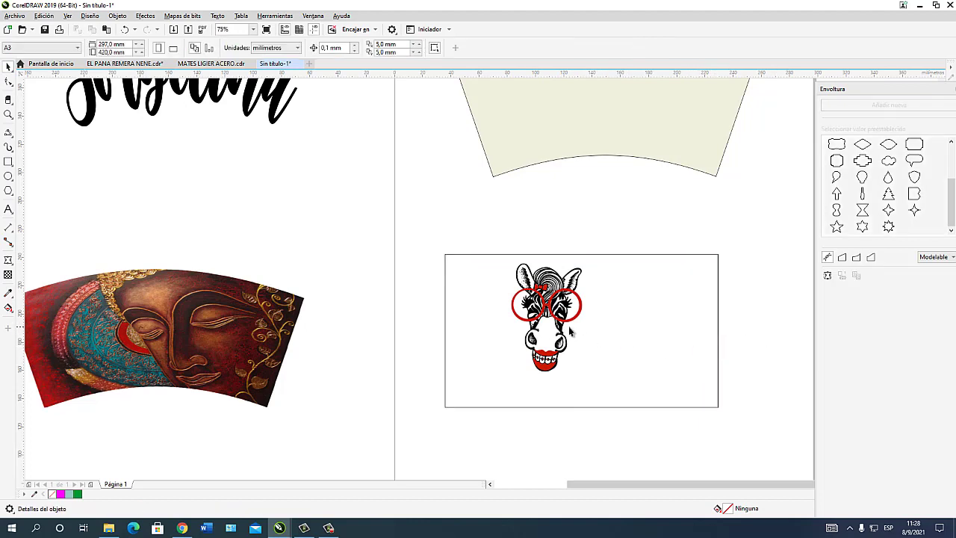
pyautogui.rightClick(604, 255)
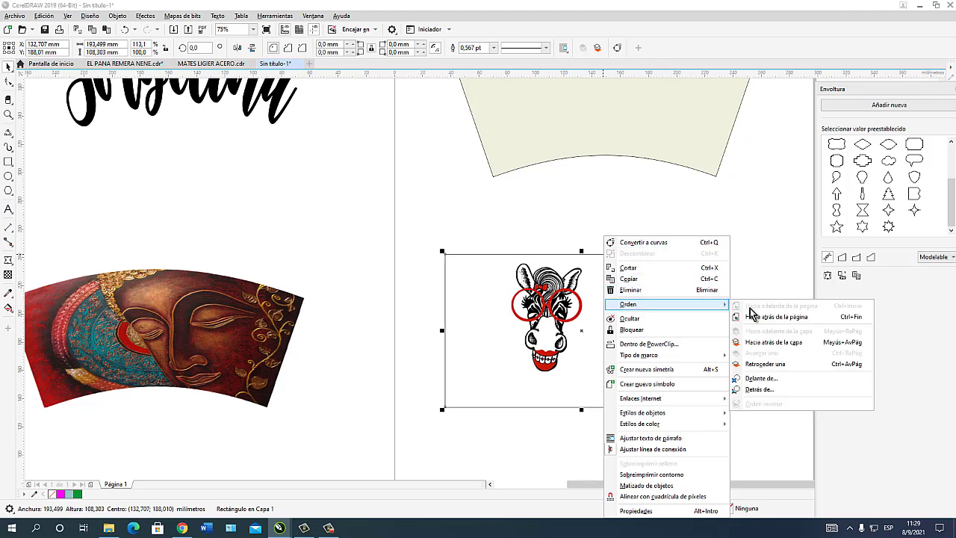
pyautogui.click(676, 372)
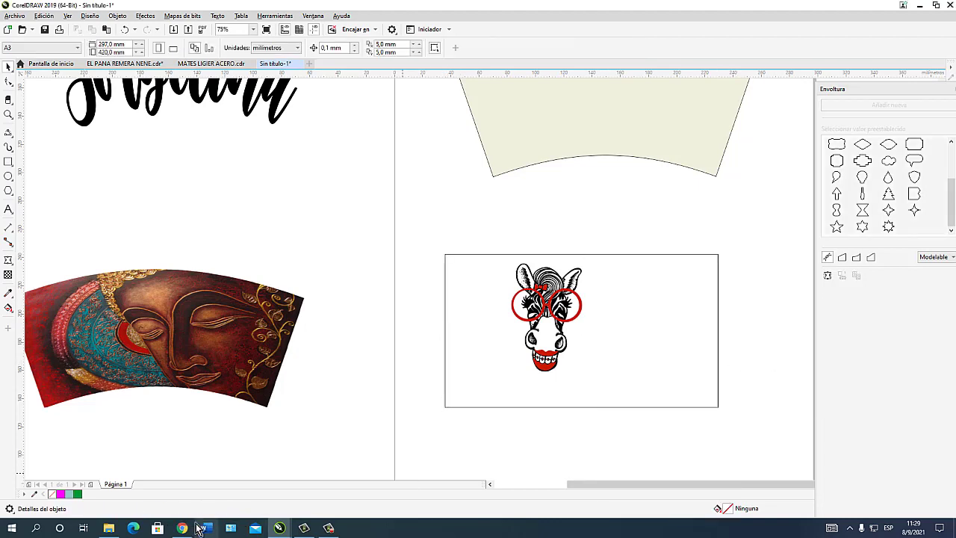
# Step: Enlarge the zebra image to about 78 by 110 mm and move it to the middle of the rectangle
pyautogui.click(549, 347)
pyautogui.moveTo(593, 382); pyautogui.dragTo(629, 406)
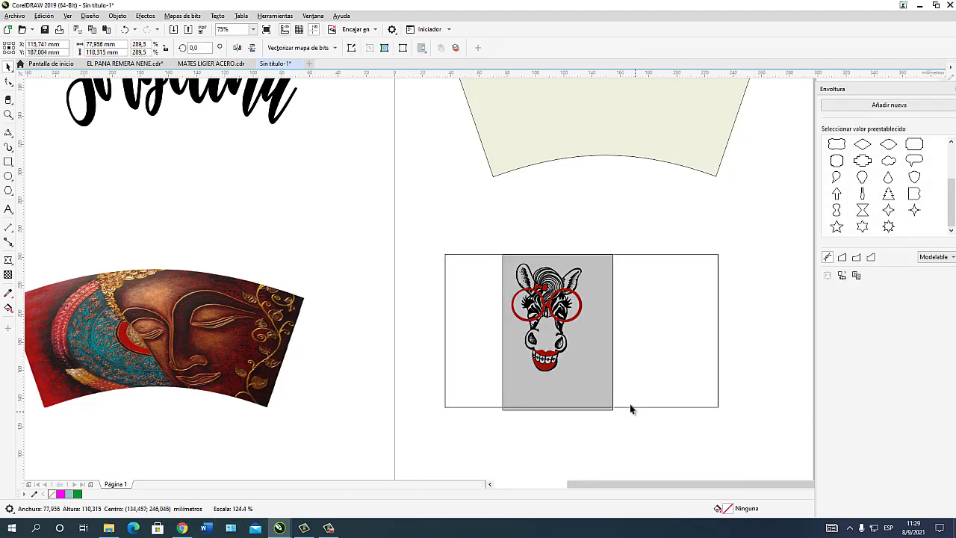
pyautogui.moveTo(567, 360); pyautogui.dragTo(587, 346)
pyautogui.click(760, 344)
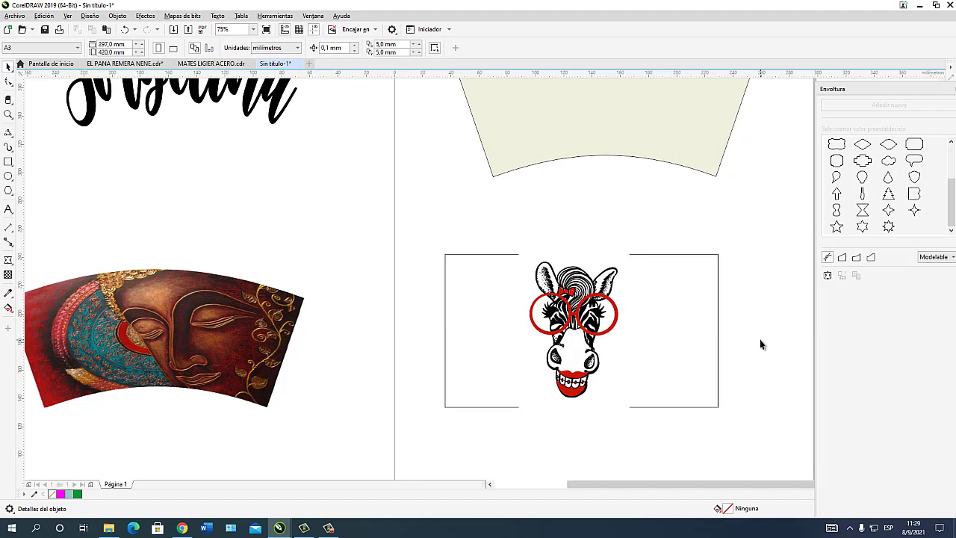
# Step: Set the rectangle's outline width to none and clear the selection
pyautogui.click(718, 392)
pyautogui.click(494, 47)
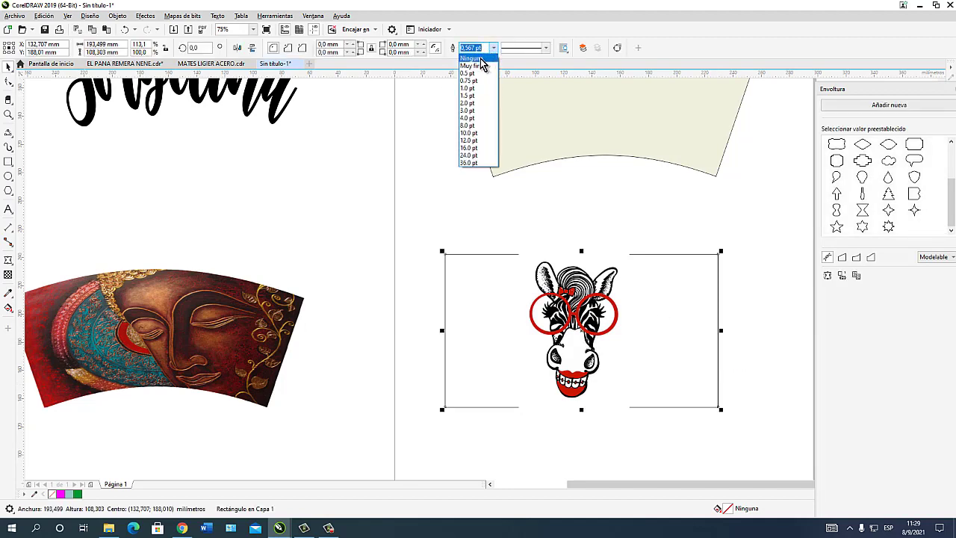
pyautogui.click(485, 59)
pyautogui.click(763, 320)
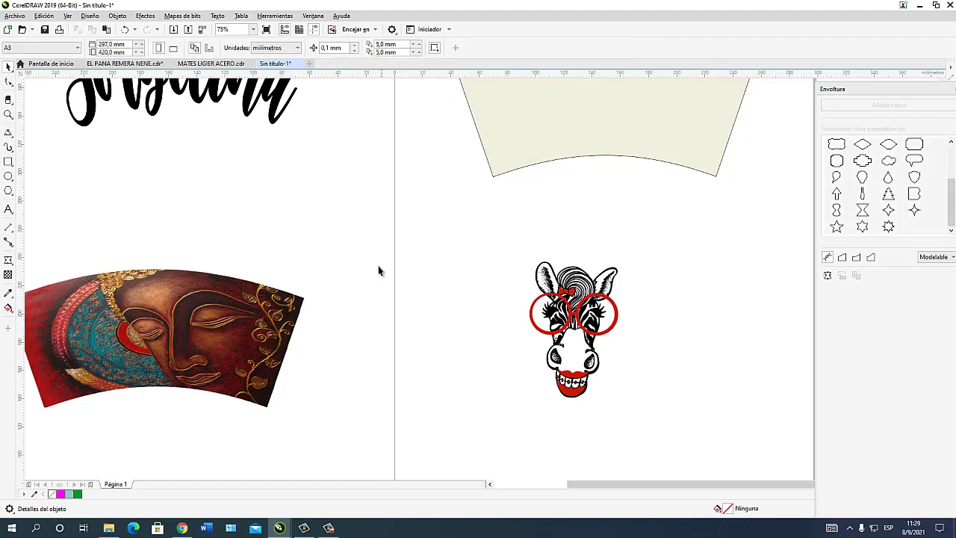
# Step: Select the zebra image together with its invisible rectangle and convert them into a single 300 ppp RGB bitmap
pyautogui.moveTo(391, 209); pyautogui.dragTo(807, 438)
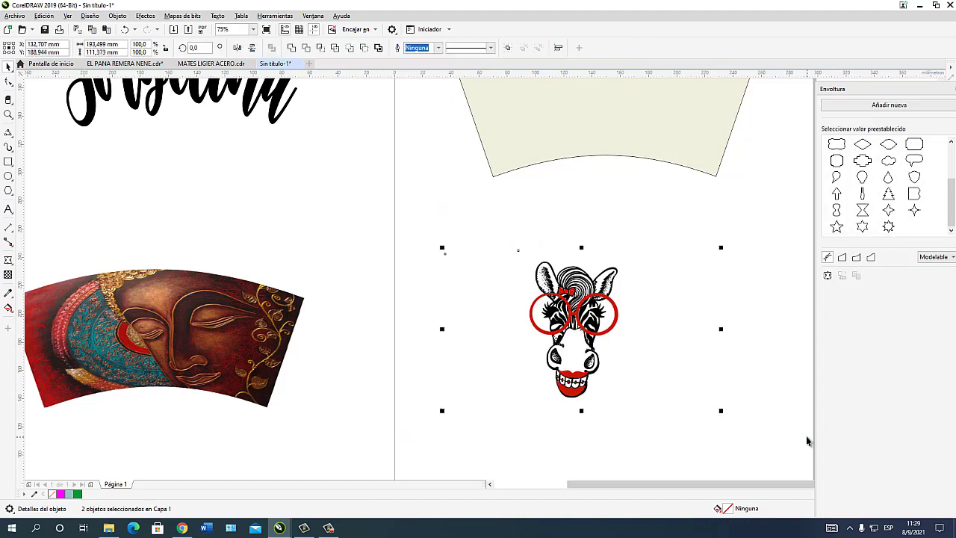
pyautogui.click(184, 15)
pyautogui.click(207, 32)
pyautogui.click(494, 317)
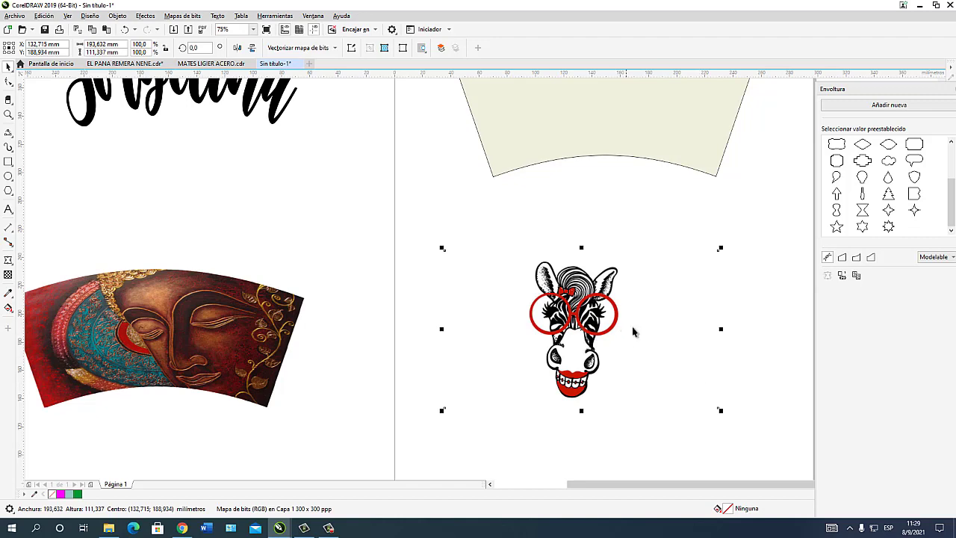
# Step: Apply an envelope to the zebra bitmap using the curved mug template as the source shape
pyautogui.click(843, 275)
pyautogui.click(672, 142)
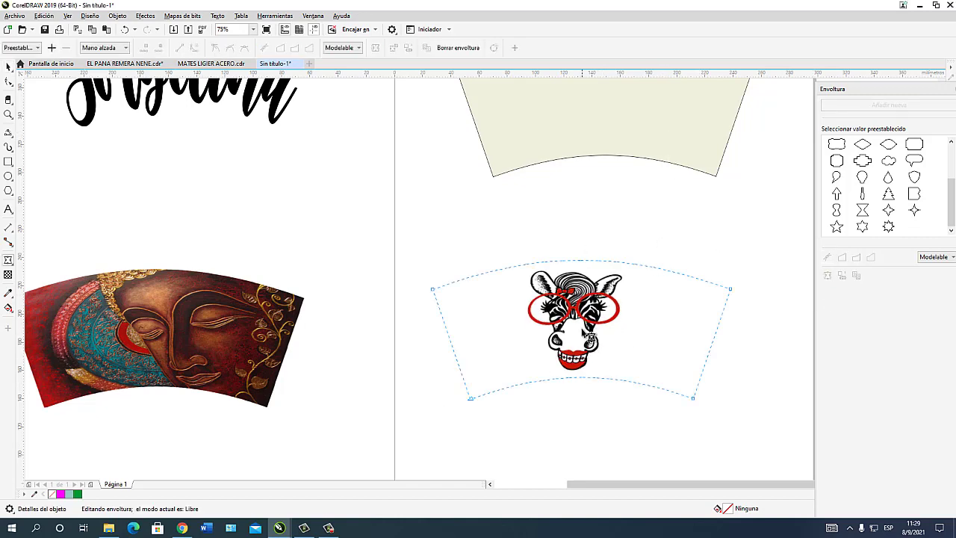
pyautogui.scroll(2, 592, 344)
pyautogui.scroll(-2, 590, 342)
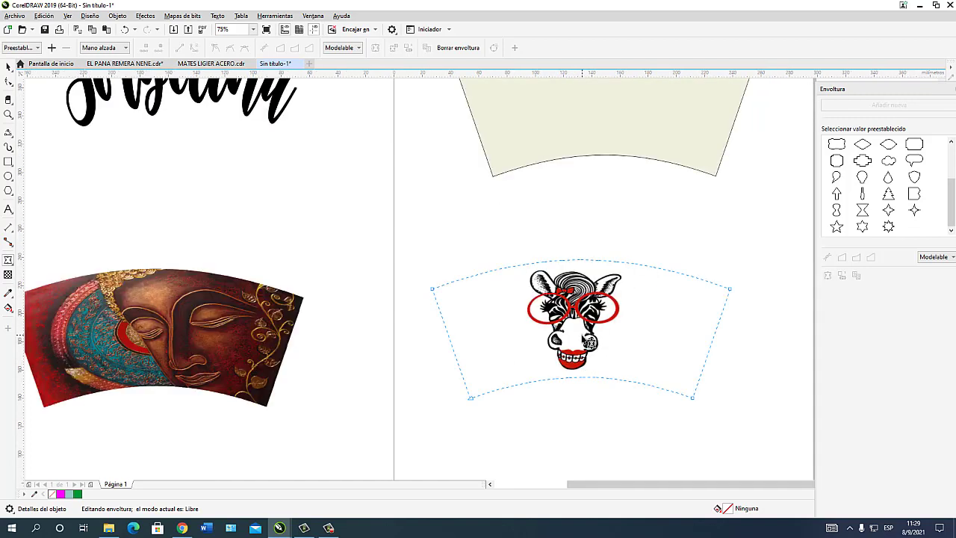
pyautogui.click(9, 67)
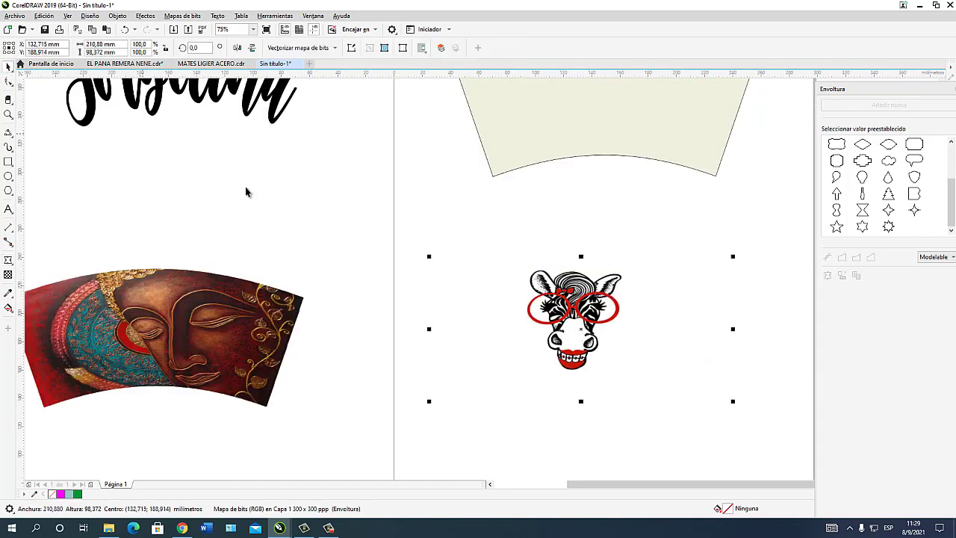
# Step: Switch to File Explorer and bring the giraffe image 71ozmdFUy0L._AC_SX425_ from the Descargas folder onto the CorelDRAW page
pyautogui.scroll(-2, 598, 361)
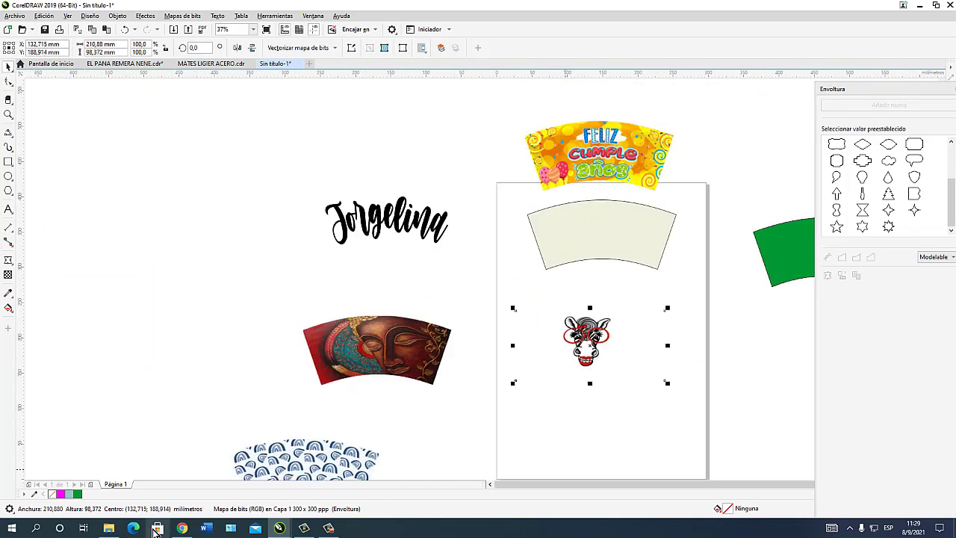
pyautogui.click(109, 529)
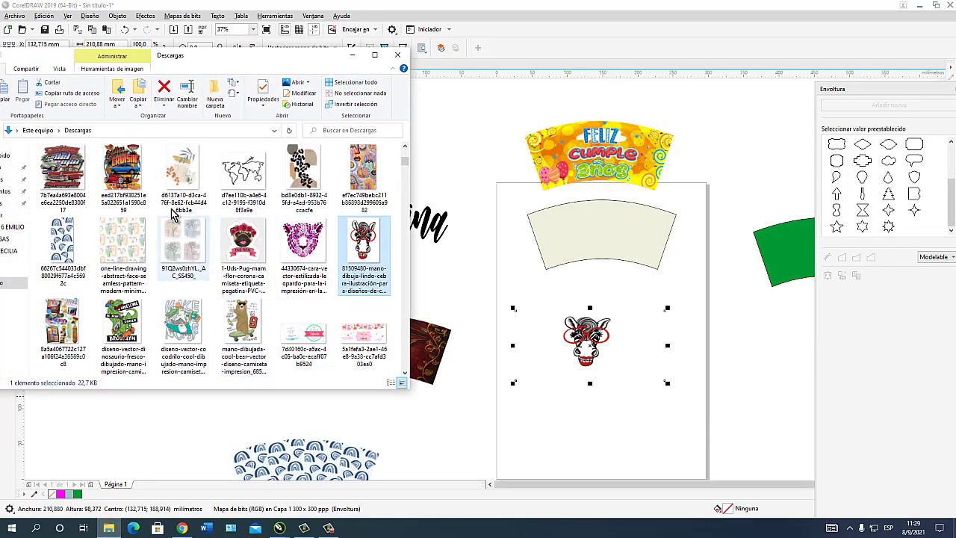
pyautogui.scroll(-1, 292, 322)
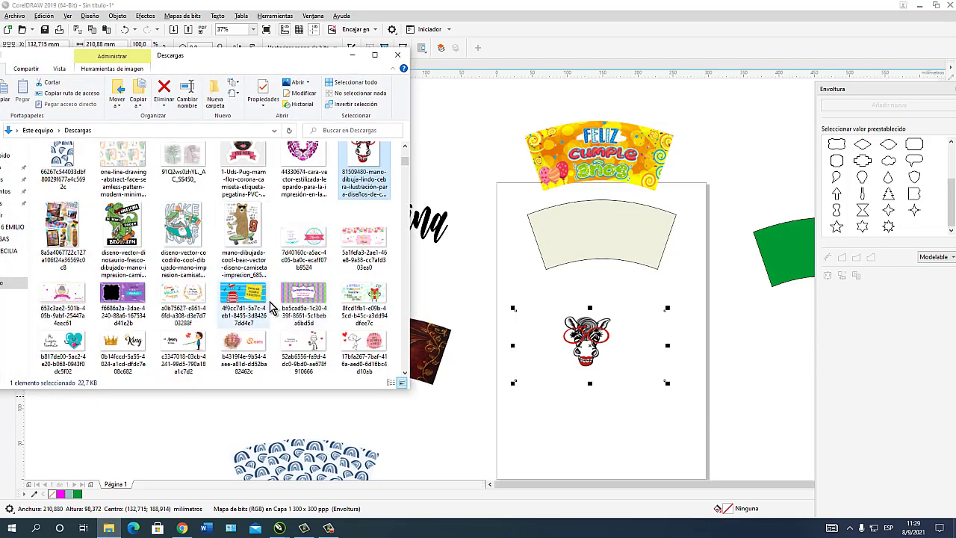
pyautogui.scroll(-3, 270, 300)
pyautogui.scroll(-3, 272, 307)
pyautogui.scroll(-10, 270, 302)
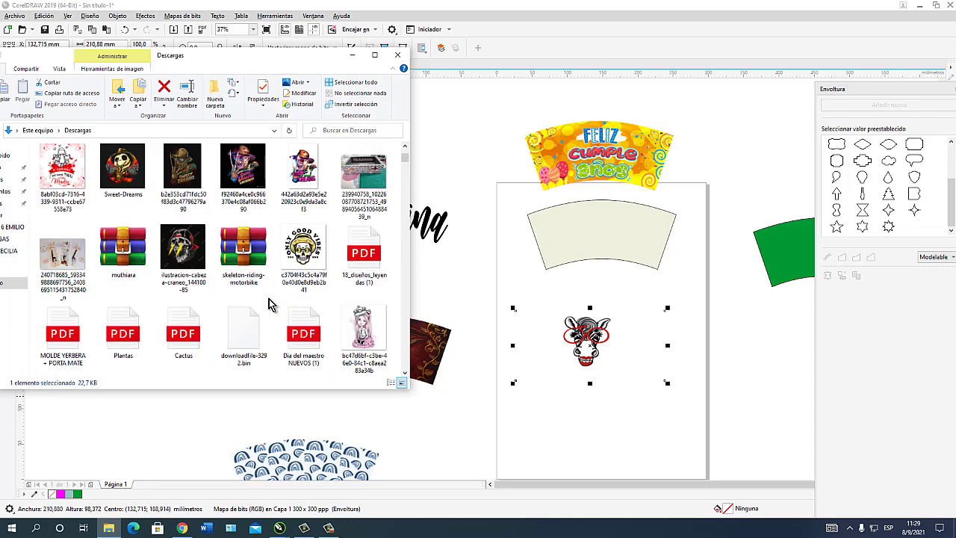
pyautogui.scroll(10, 269, 299)
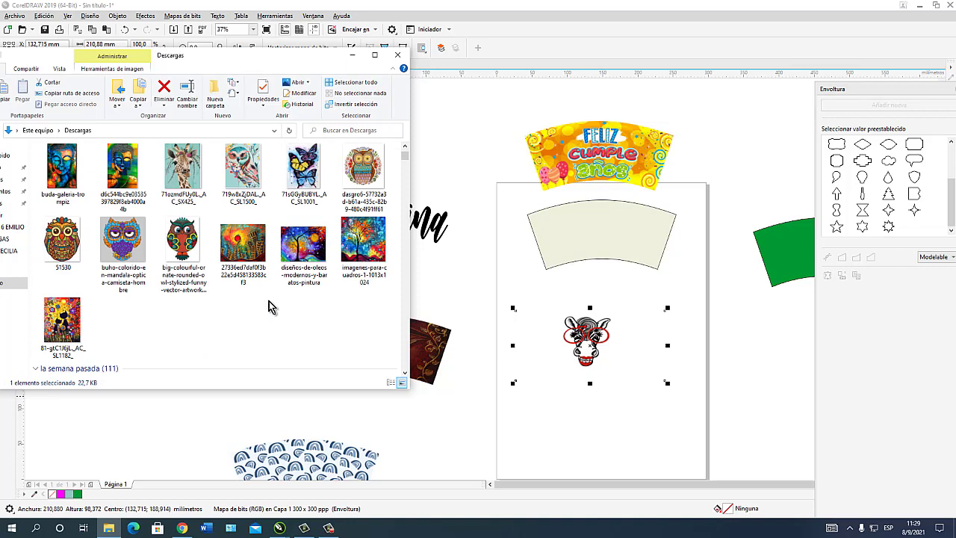
pyautogui.moveTo(183, 170); pyautogui.dragTo(664, 386)
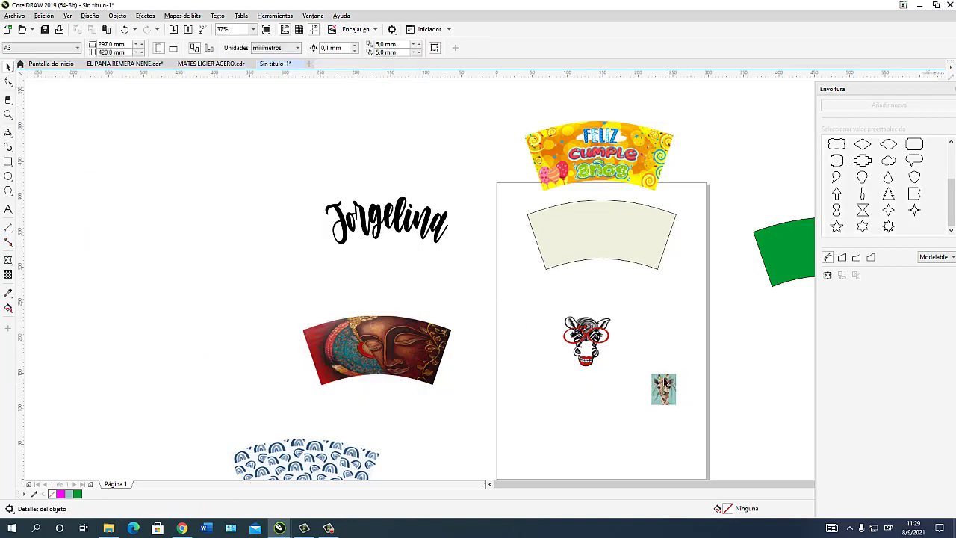
# Step: Move the warped zebra off the page, then enlarge the giraffe image to about 67 by 81 mm and place it below the template
pyautogui.moveTo(587, 345); pyautogui.dragTo(161, 243)
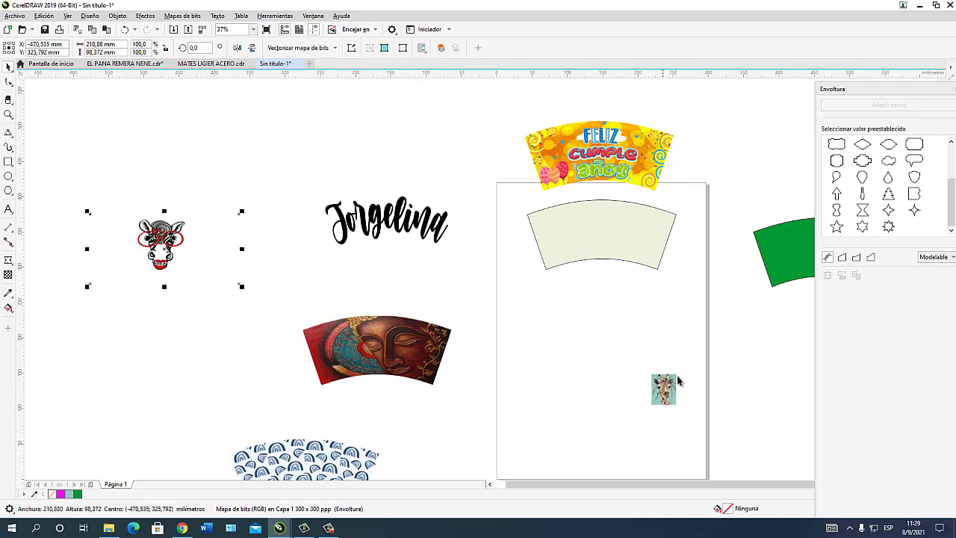
pyautogui.moveTo(677, 384); pyautogui.dragTo(632, 253)
pyautogui.scroll(2, 617, 270)
pyautogui.moveTo(611, 223); pyautogui.dragTo(577, 361)
pyautogui.moveTo(588, 322); pyautogui.dragTo(591, 363)
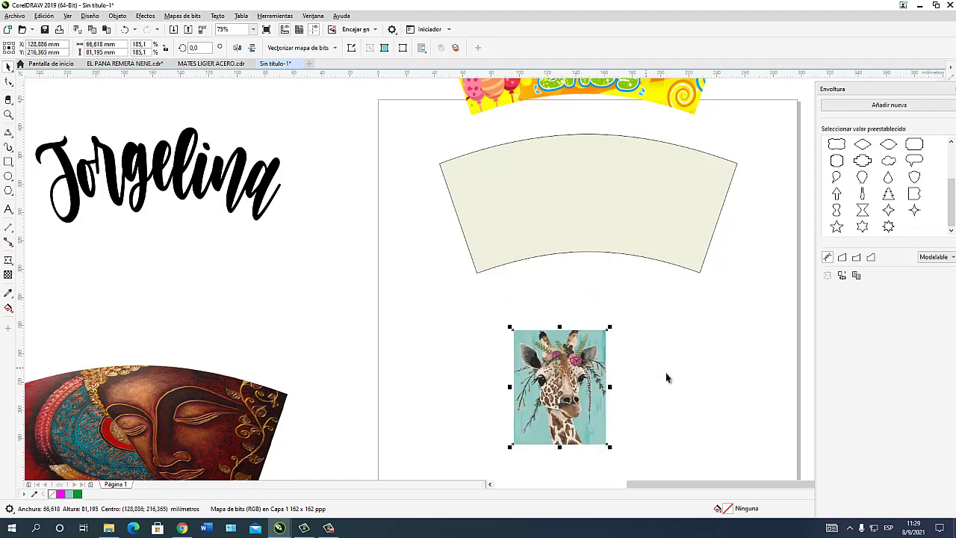
pyautogui.click(684, 381)
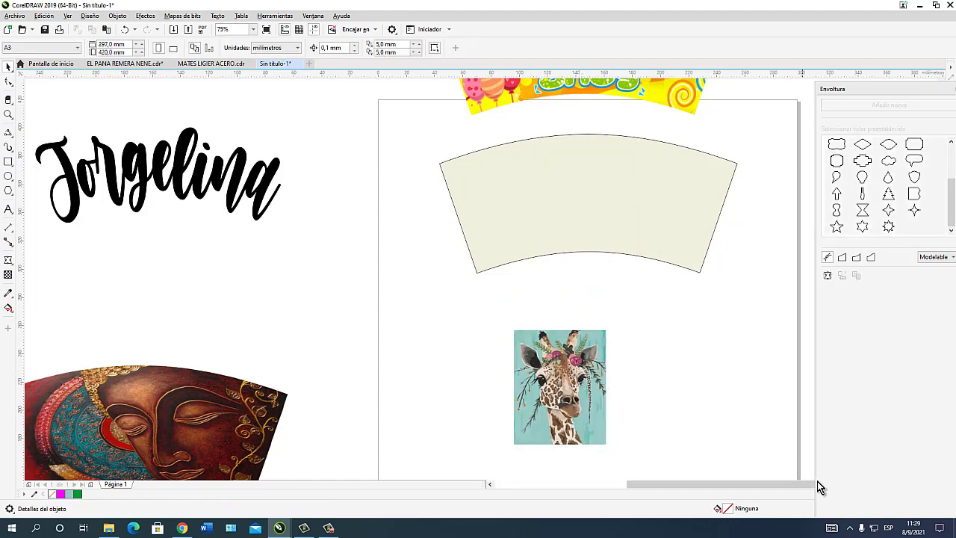
# Step: Draw a rectangle about 204 by 105 mm around the giraffe image
pyautogui.click(8, 161)
pyautogui.moveTo(406, 299); pyautogui.dragTo(697, 450)
pyautogui.click(8, 67)
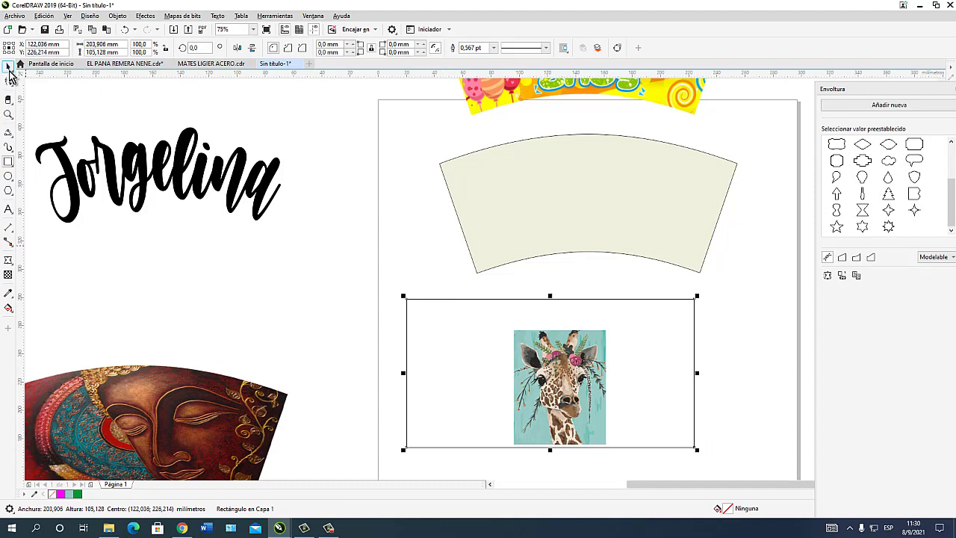
# Step: Sample the teal background colour of the giraffe image with the Color eyedropper and fill the rectangle with it
pyautogui.click(8, 292)
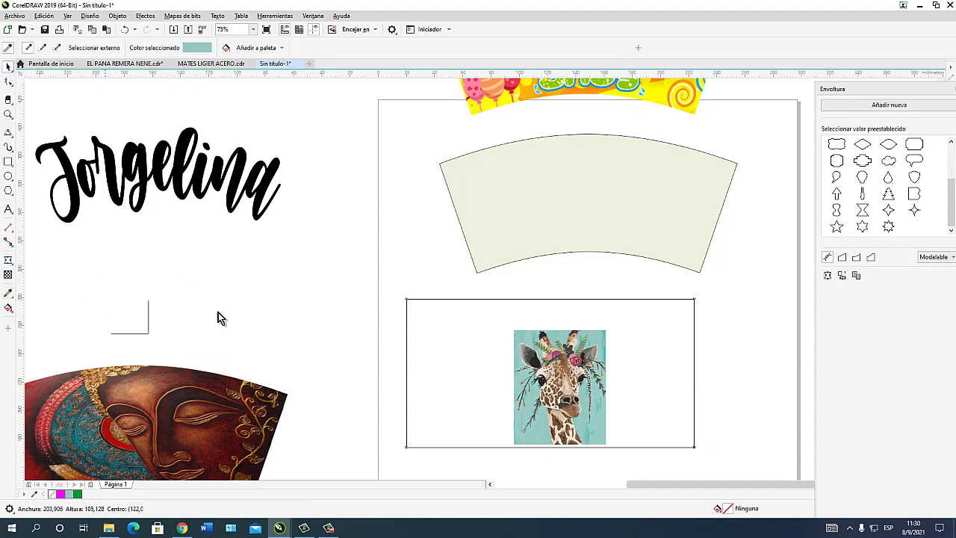
pyautogui.click(602, 428)
pyautogui.click(636, 391)
pyautogui.click(8, 66)
# Step: Send the teal rectangle behind the giraffe image and clear the selection
pyautogui.click(562, 335)
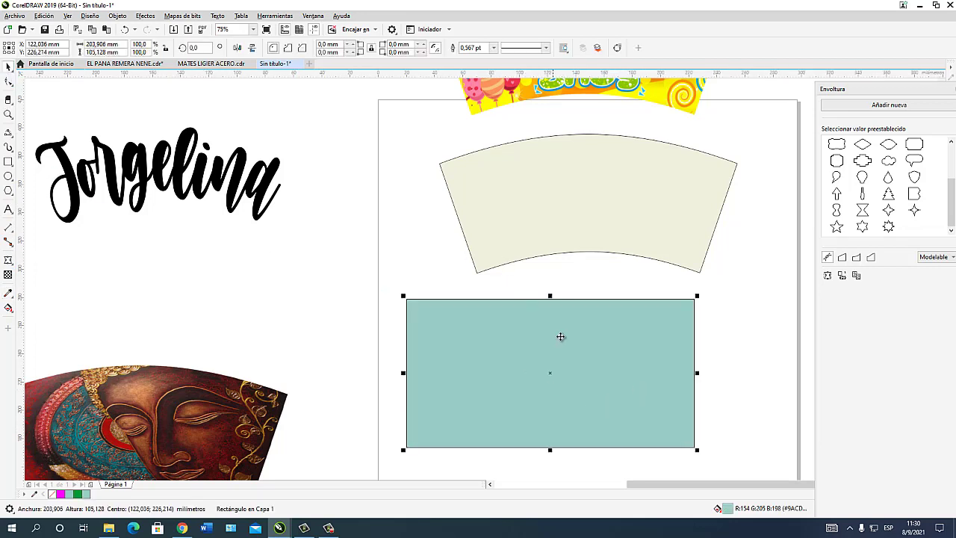
pyautogui.rightClick(561, 337)
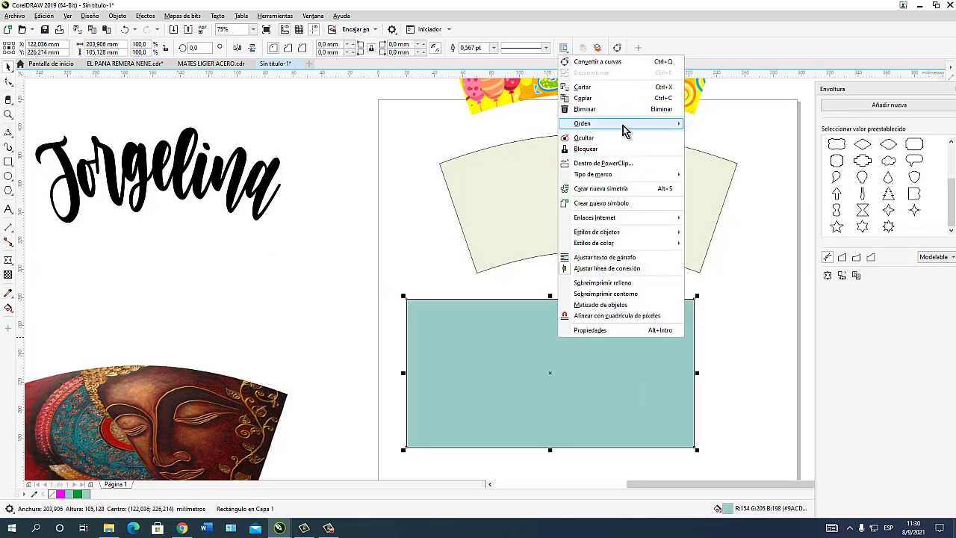
pyautogui.moveTo(590, 123)
pyautogui.click(729, 164)
pyautogui.click(764, 410)
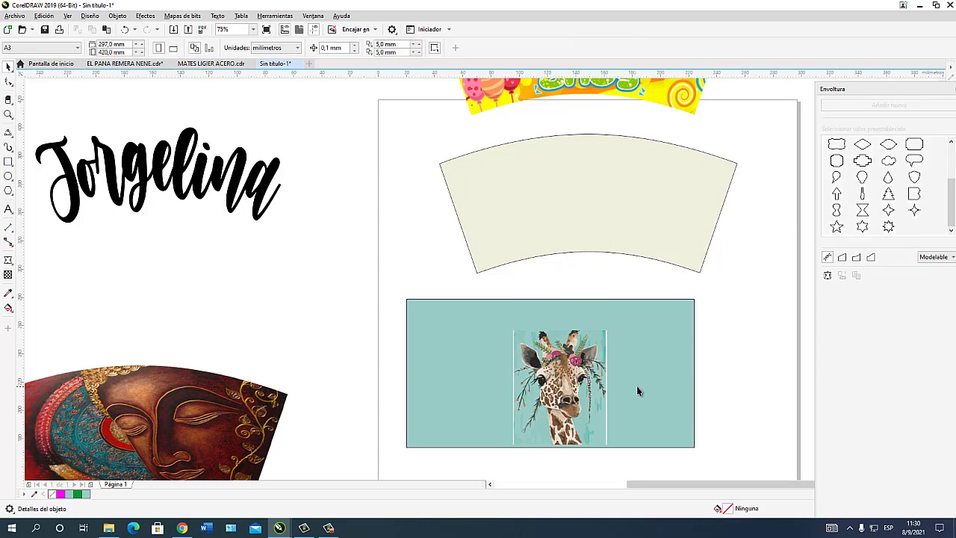
# Step: Shift the teal rectangle slightly upward and set its outline width to none
pyautogui.click(671, 385)
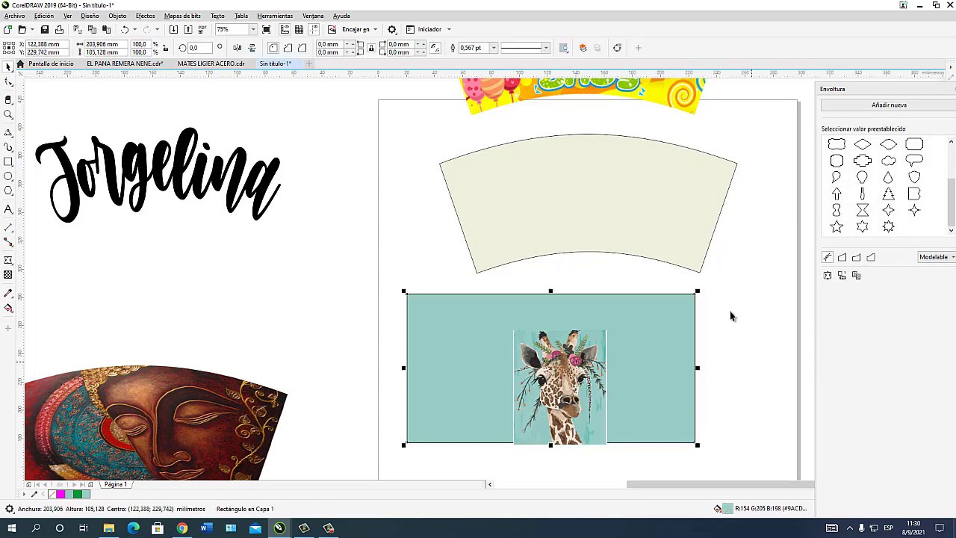
pyautogui.click(495, 48)
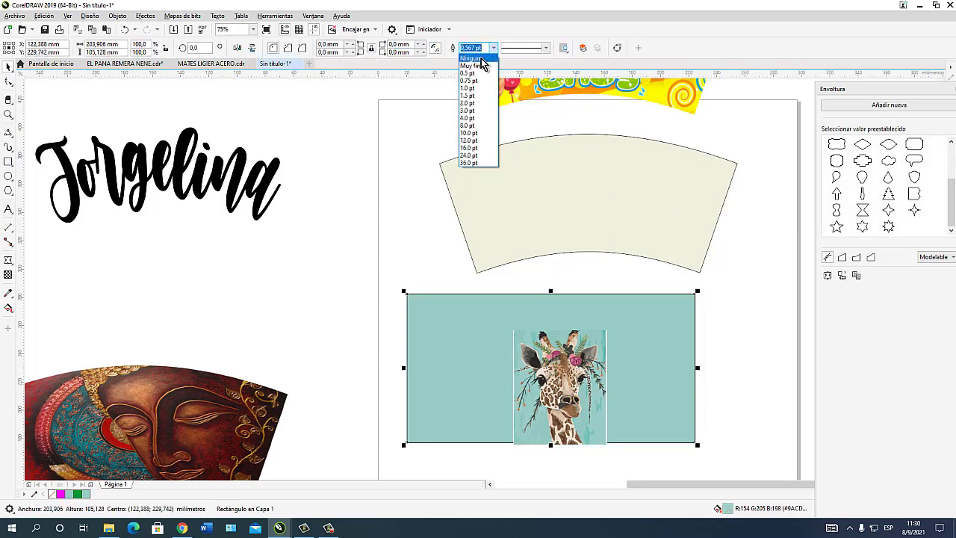
pyautogui.click(478, 57)
pyautogui.click(763, 449)
# Step: Align the giraffe image with the teal rectangle's upper edge and enlarge it to about 86 by 104 mm to fill the height
pyautogui.click(573, 390)
pyautogui.moveTo(573, 390); pyautogui.dragTo(554, 351)
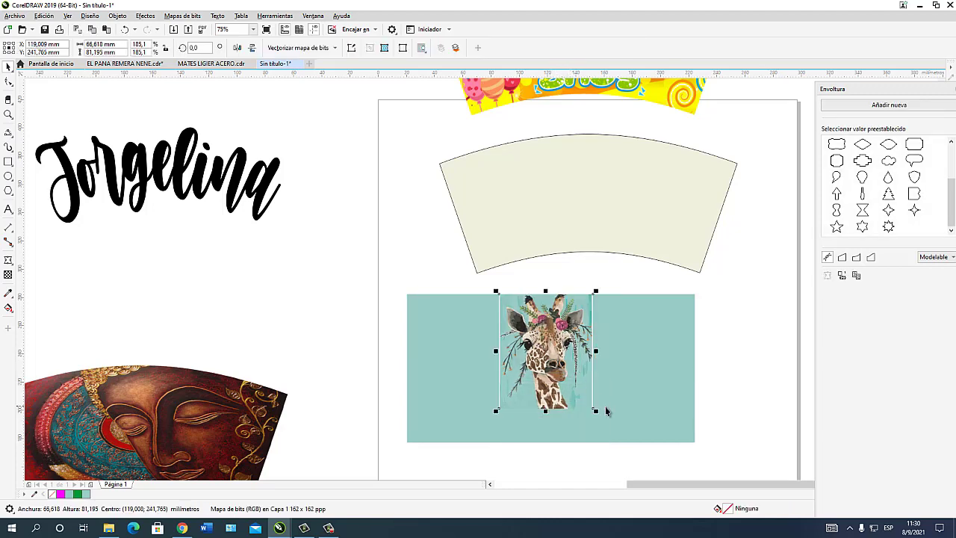
pyautogui.moveTo(597, 411); pyautogui.dragTo(624, 446)
# Step: Trim the white strips off both sides of the giraffe image with the Shape tool, keeping it about 82 mm wide
pyautogui.scroll(2, 656, 429)
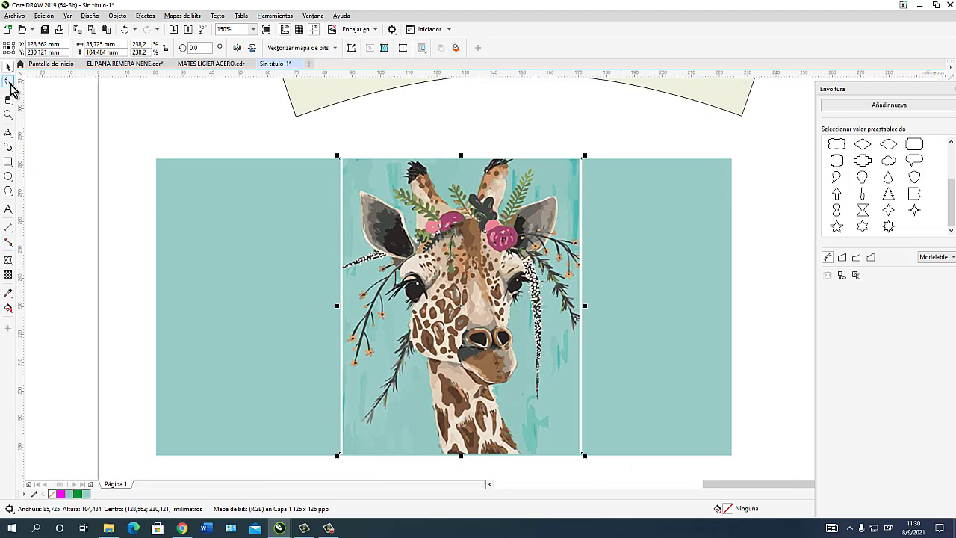
pyautogui.click(9, 84)
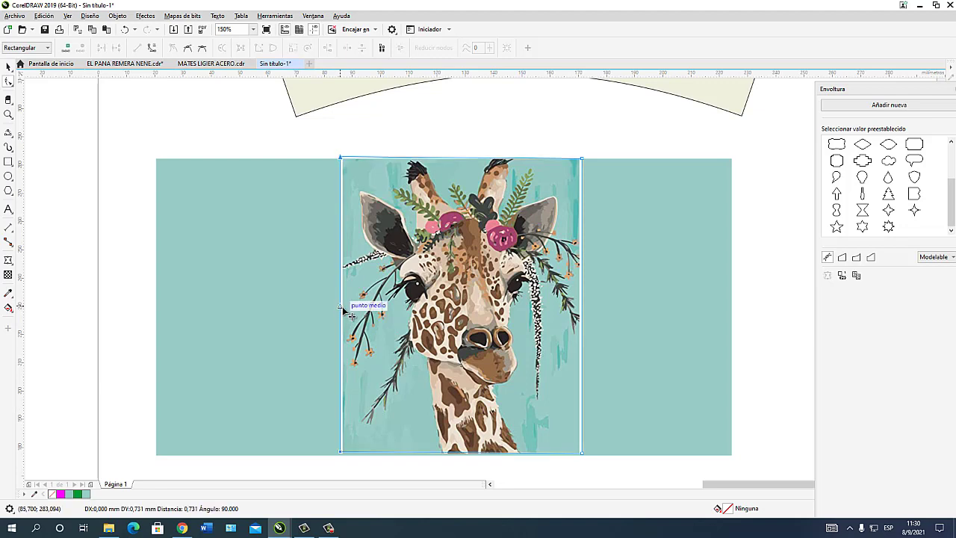
pyautogui.moveTo(341, 312); pyautogui.dragTo(345, 313)
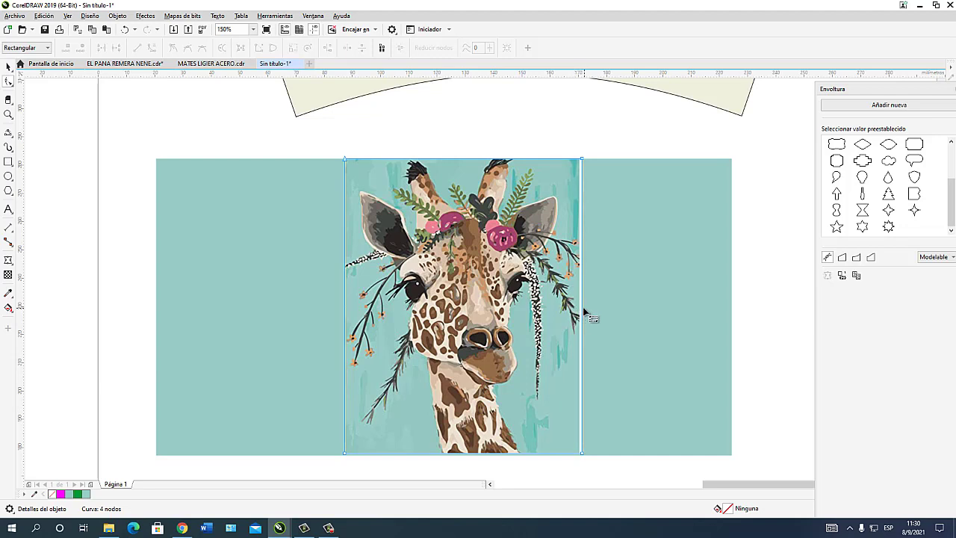
pyautogui.moveTo(582, 309); pyautogui.dragTo(577, 312)
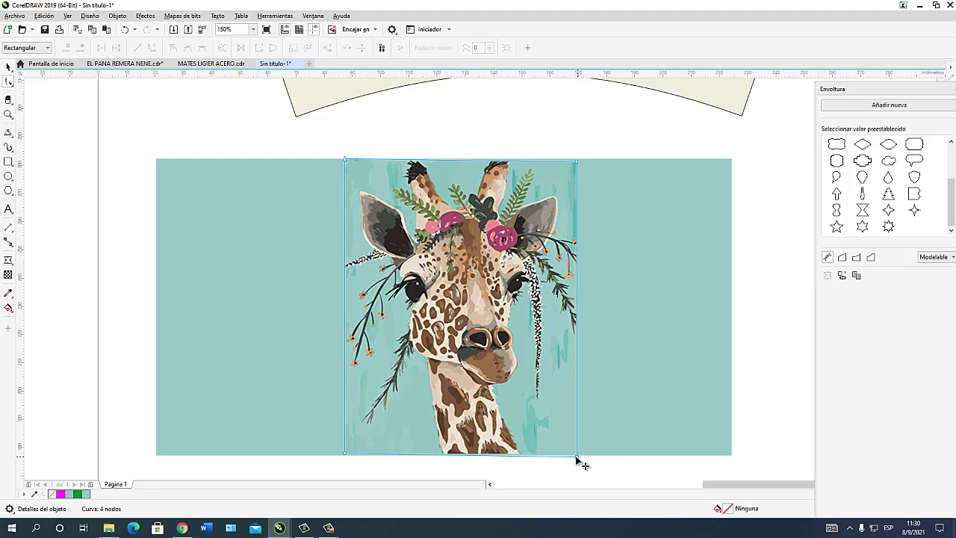
pyautogui.click(576, 457)
pyautogui.click(8, 67)
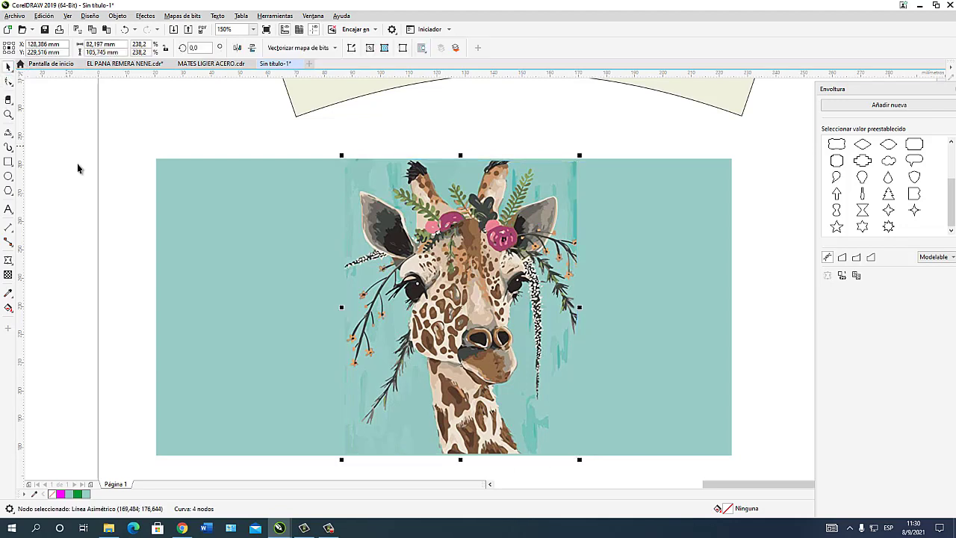
pyautogui.click(78, 168)
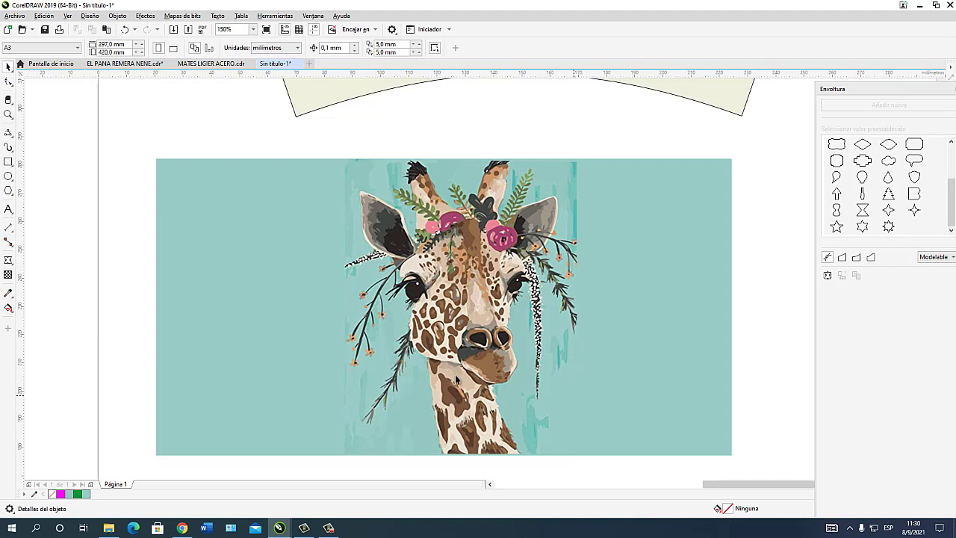
# Step: Nudge the giraffe image left to centre it on the teal rectangle
pyautogui.click(514, 383)
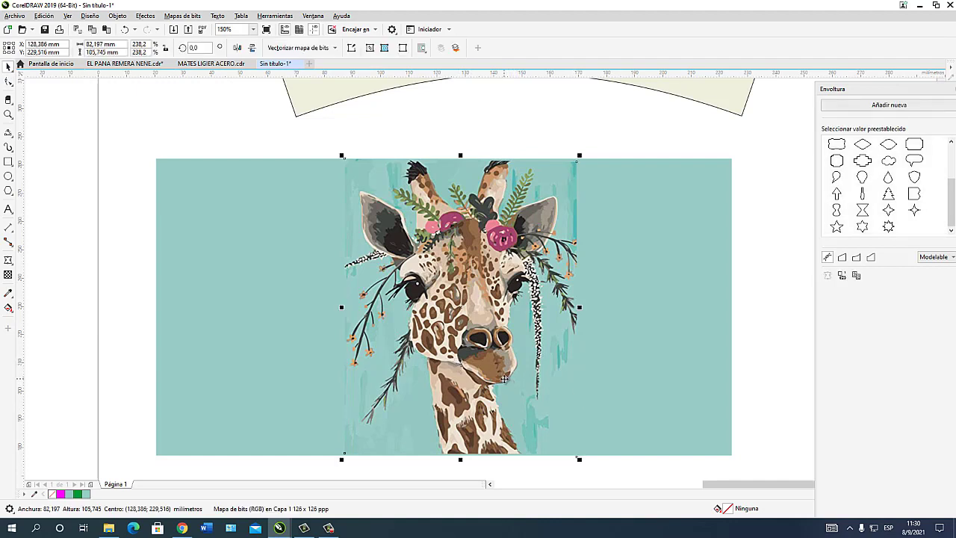
pyautogui.press('Left')
pyautogui.press('Left')
pyautogui.press('Left')
pyautogui.press('Left')
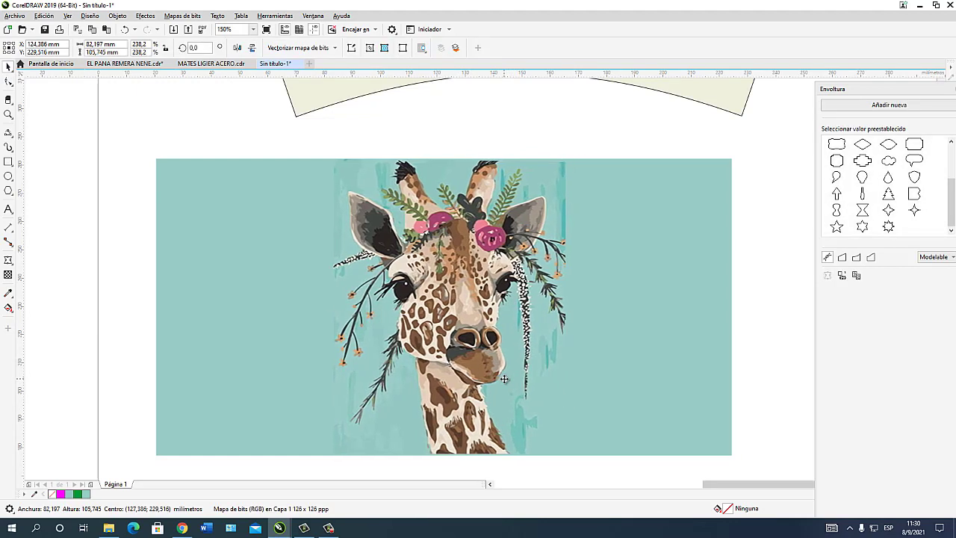
pyautogui.press('Left')
pyautogui.press('Left')
pyautogui.click(158, 316)
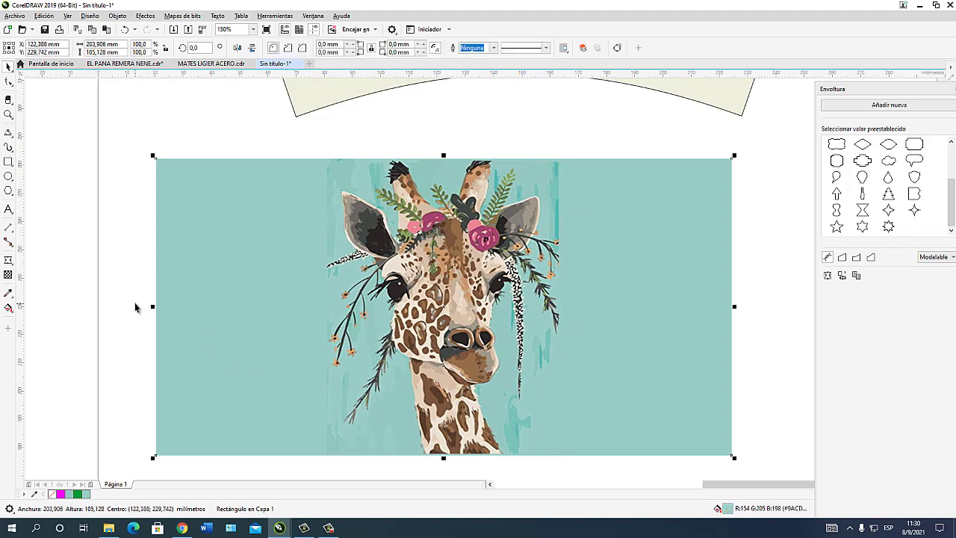
# Step: Select the giraffe image and teal rectangle together and convert them into one 300 ppp RGB bitmap
pyautogui.scroll(-3, 137, 306)
pyautogui.click(38, 289)
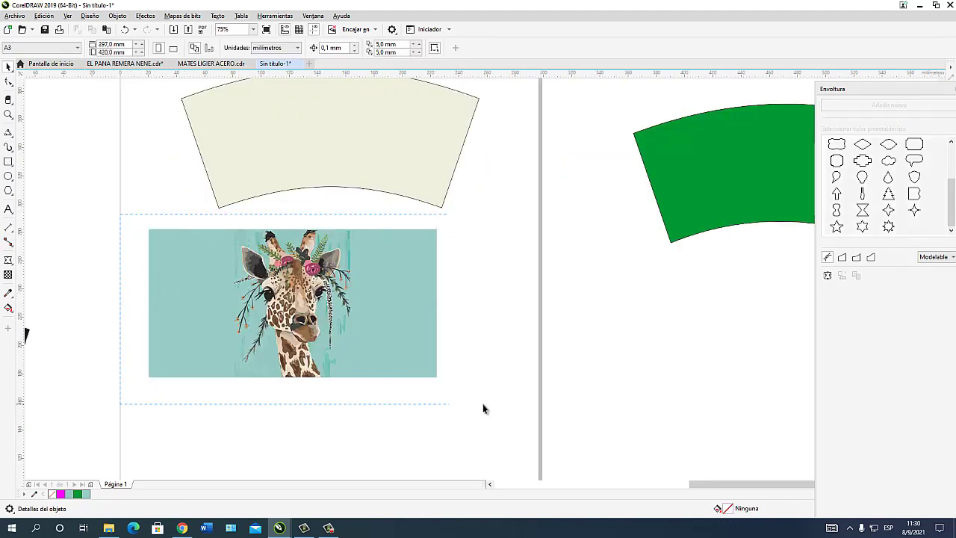
pyautogui.moveTo(526, 417); pyautogui.dragTo(523, 416)
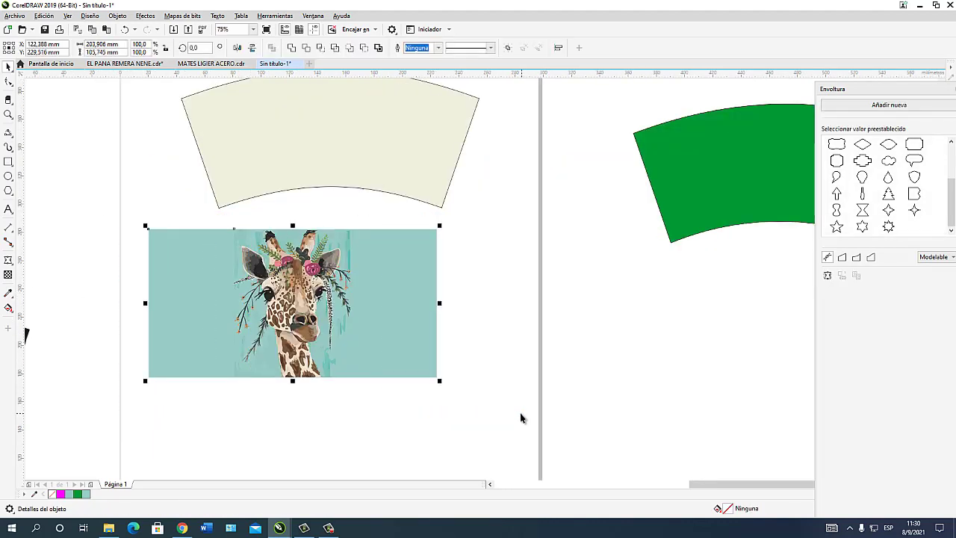
pyautogui.click(185, 15)
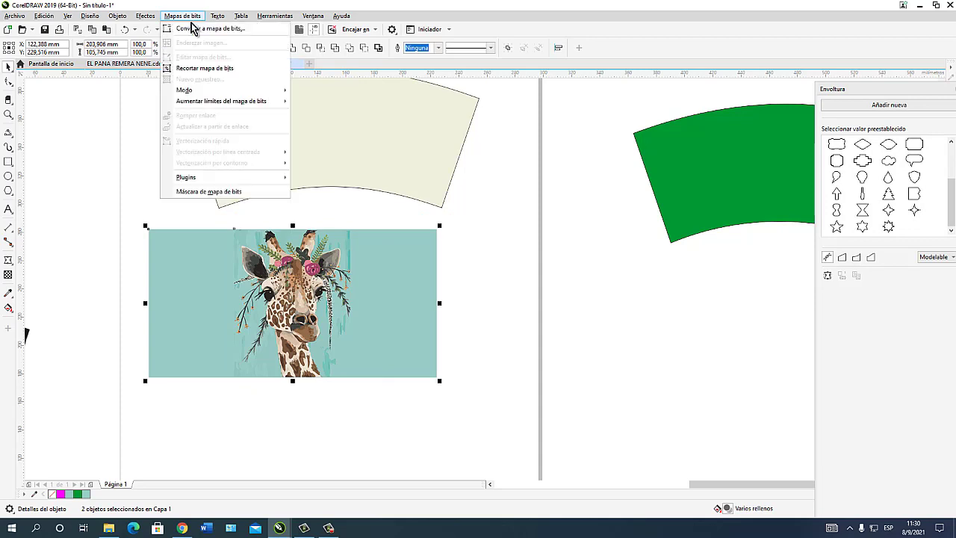
pyautogui.click(236, 30)
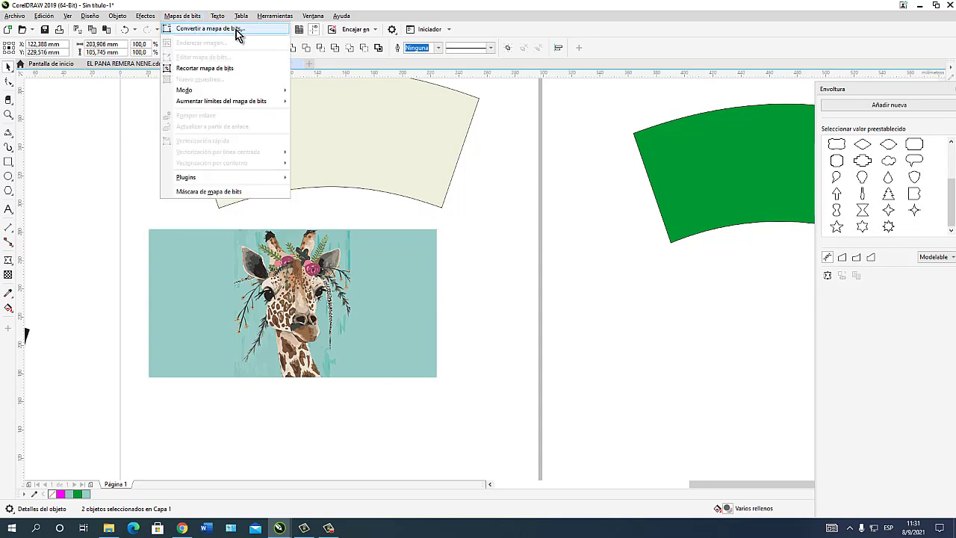
pyautogui.click(493, 319)
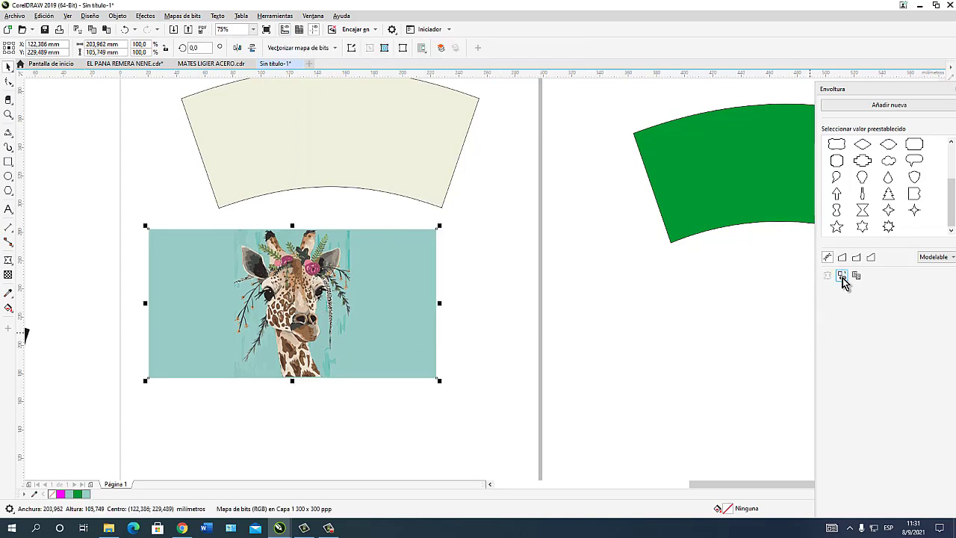
# Step: Warp the giraffe bitmap with an envelope created from the curved mug template
pyautogui.click(386, 186)
pyautogui.scroll(2, 276, 323)
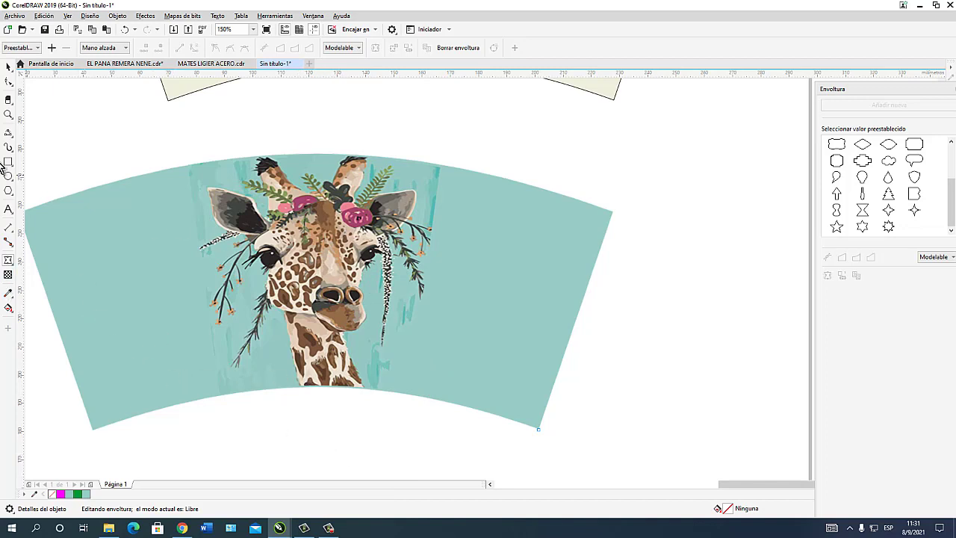
pyautogui.click(7, 68)
pyautogui.scroll(-5, 487, 311)
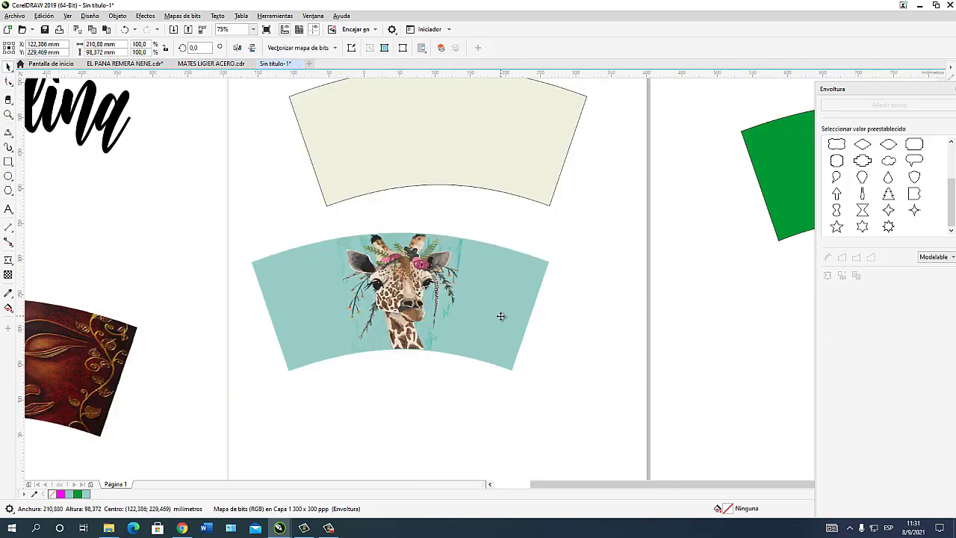